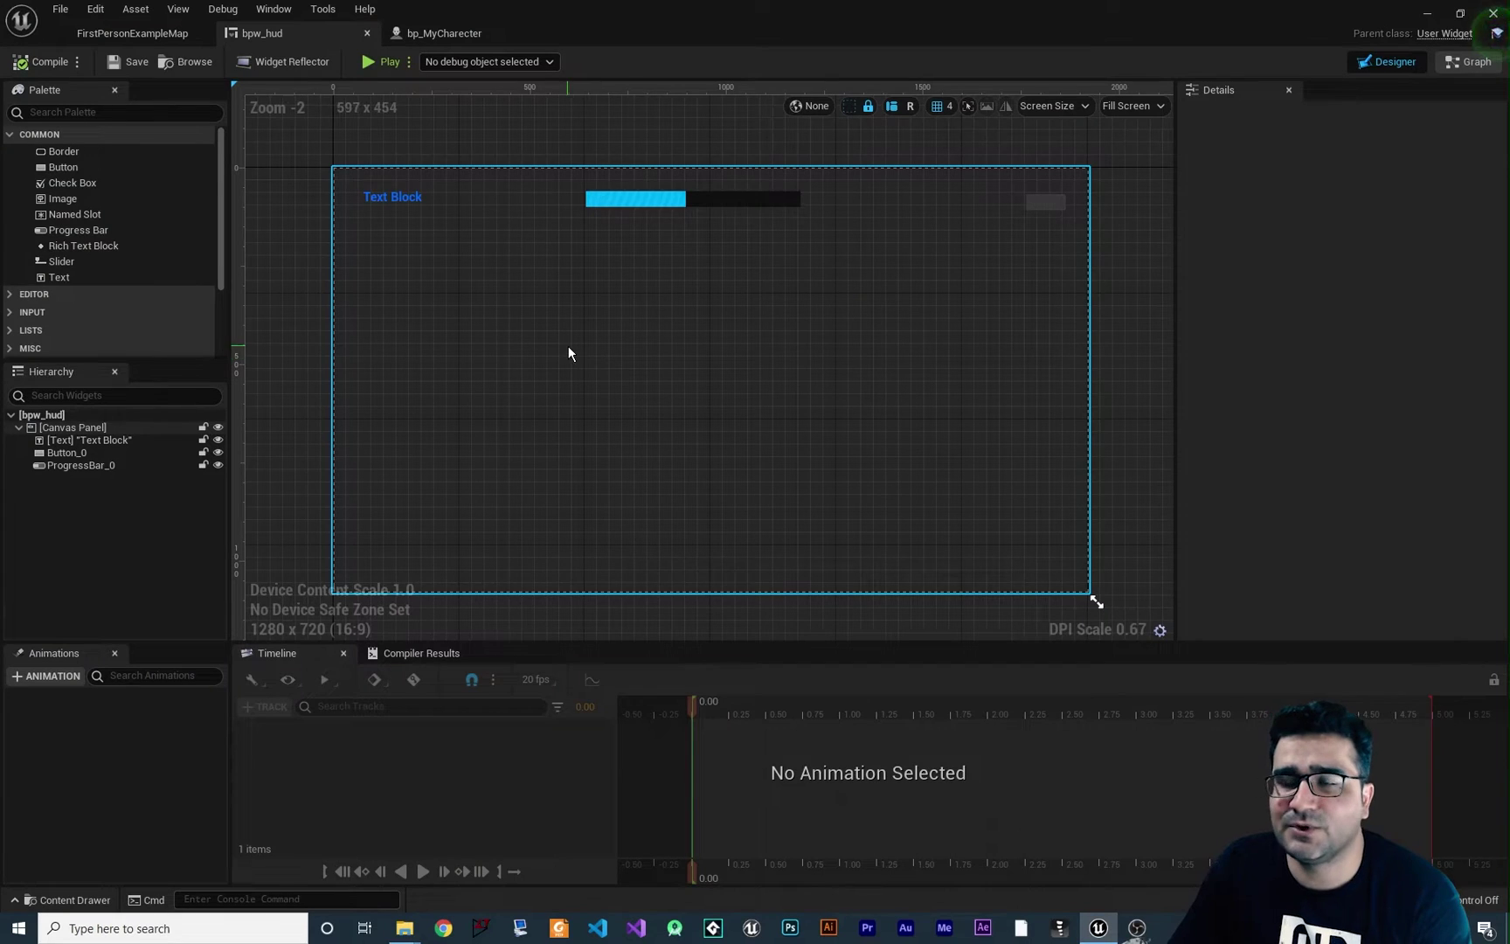
- Show bp_MyCharecter's Event Graph, zoomed out to the BeginPlay nodes creating Bpw Hud and adding it to viewport
key(ctrl+space)
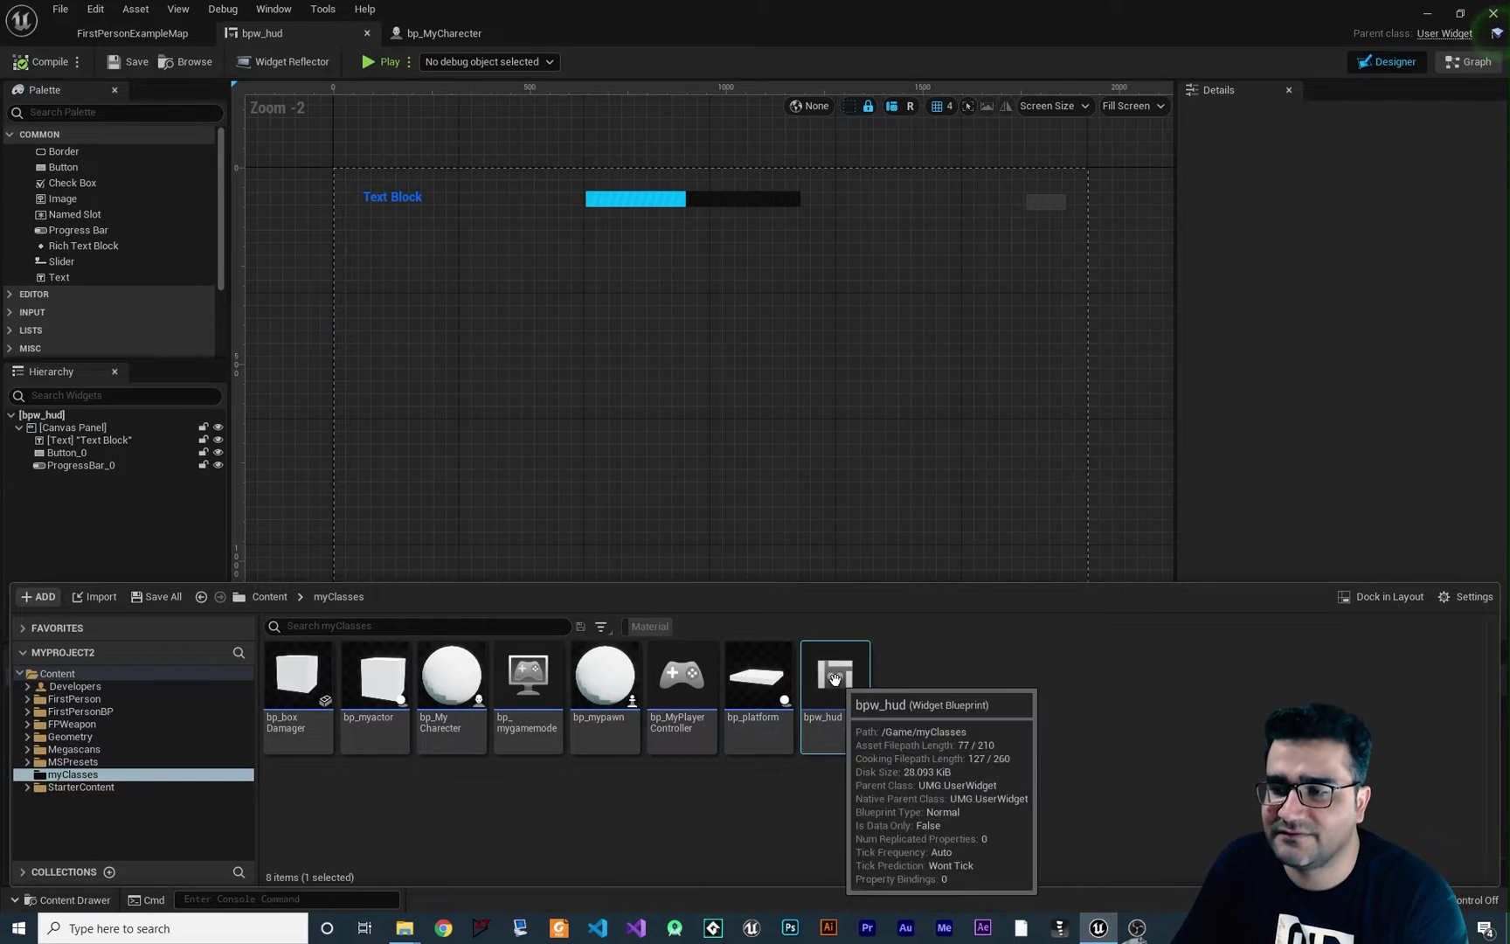
click(435, 33)
scroll(593, 270, down, 3)
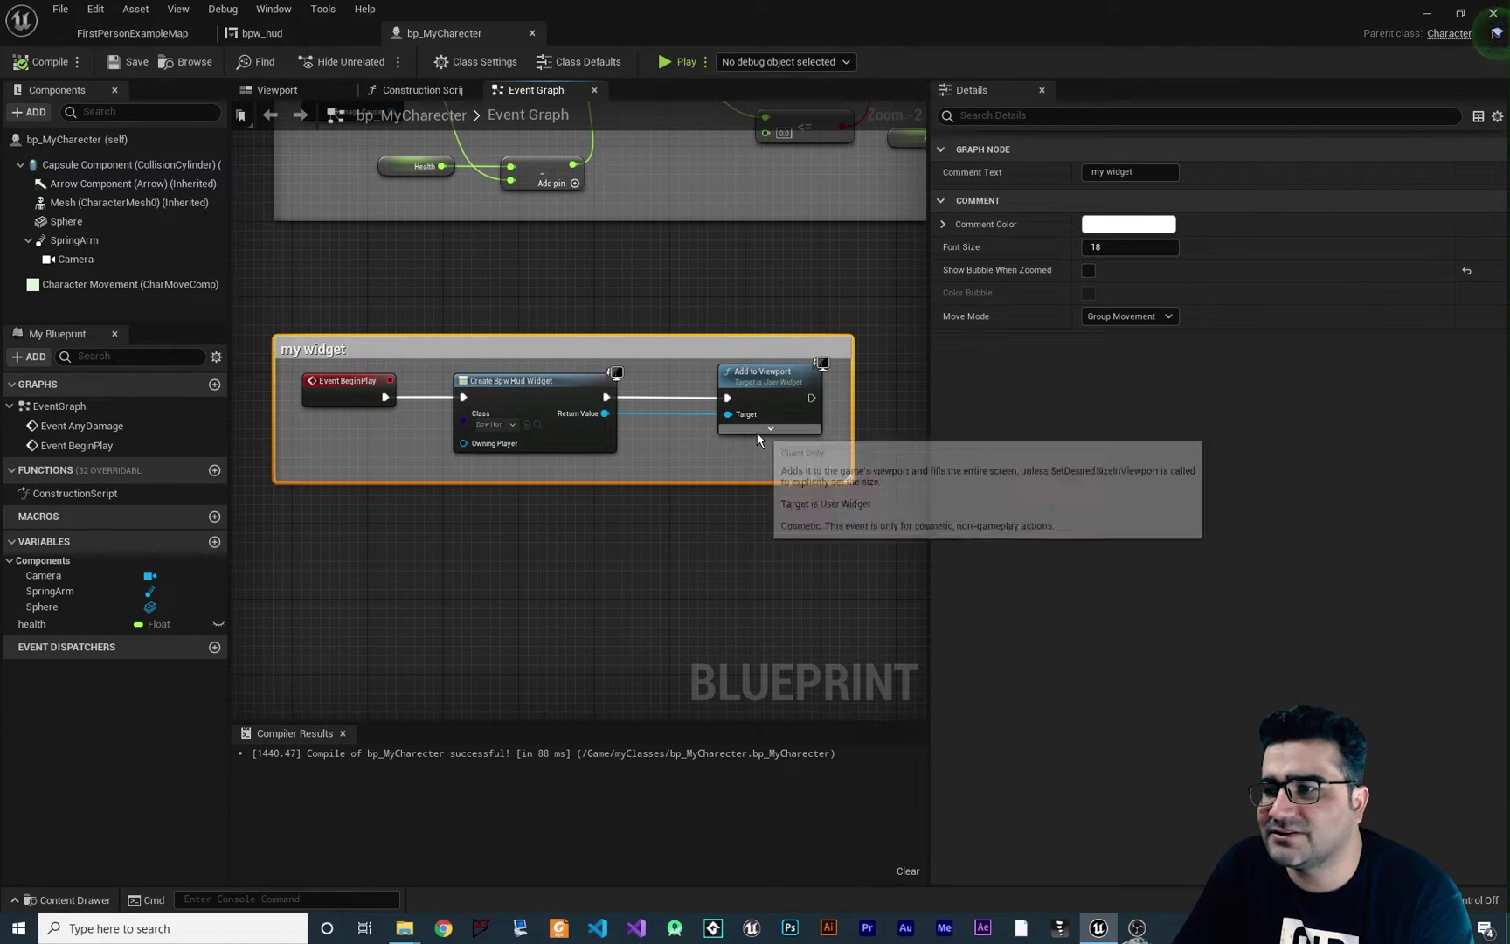
- Switch from the bp_MyCharecter Event Graph back to the bpw_hud widget Designer
right_drag(530, 536, 547, 536)
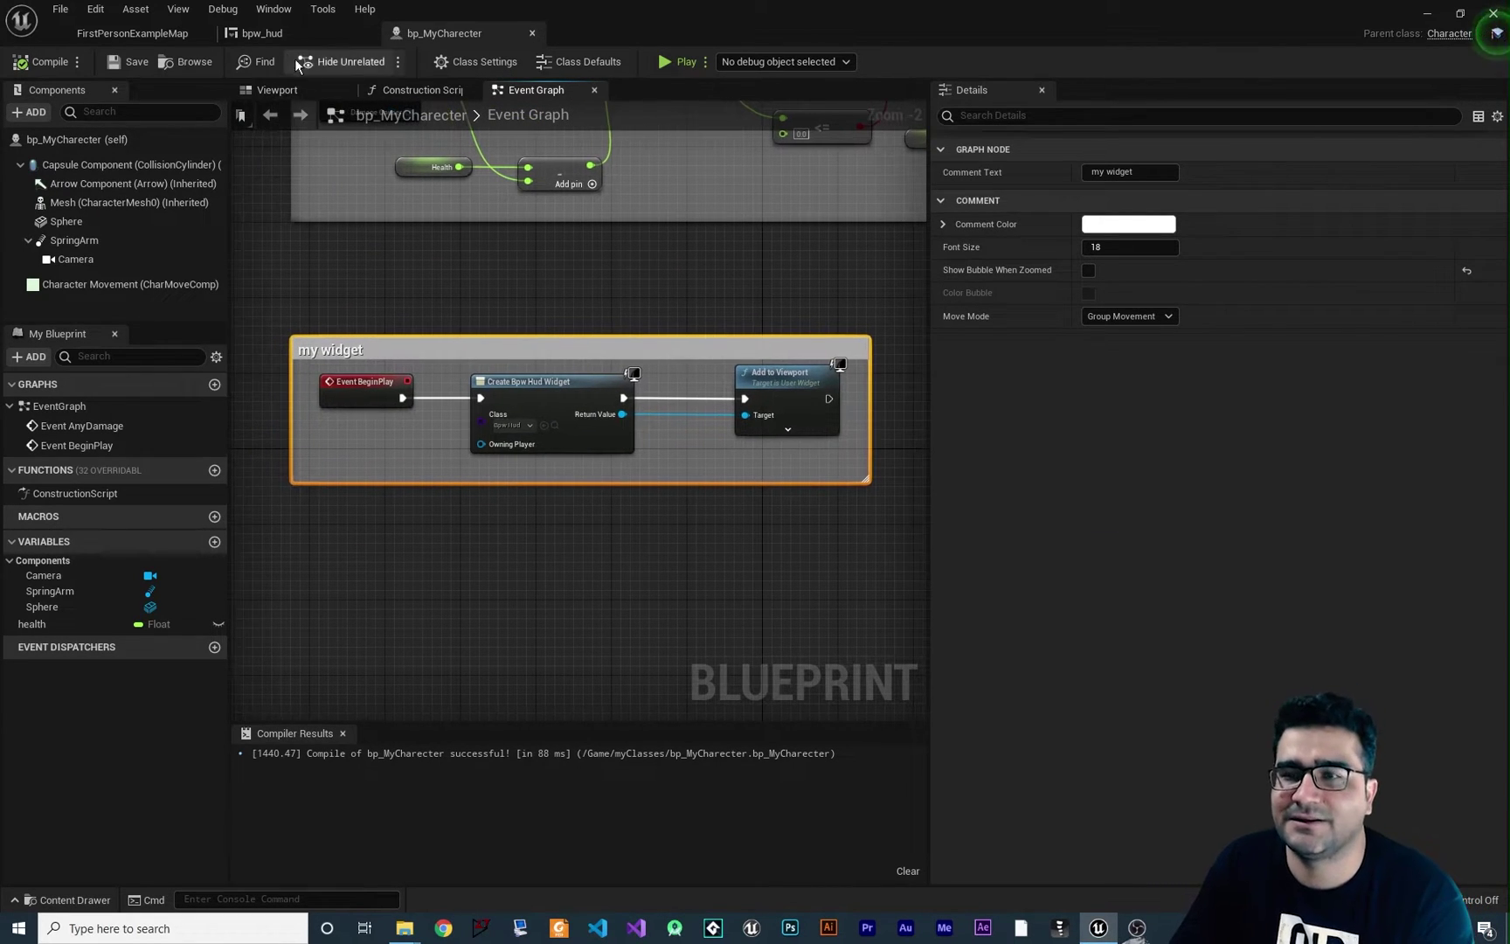
click(261, 31)
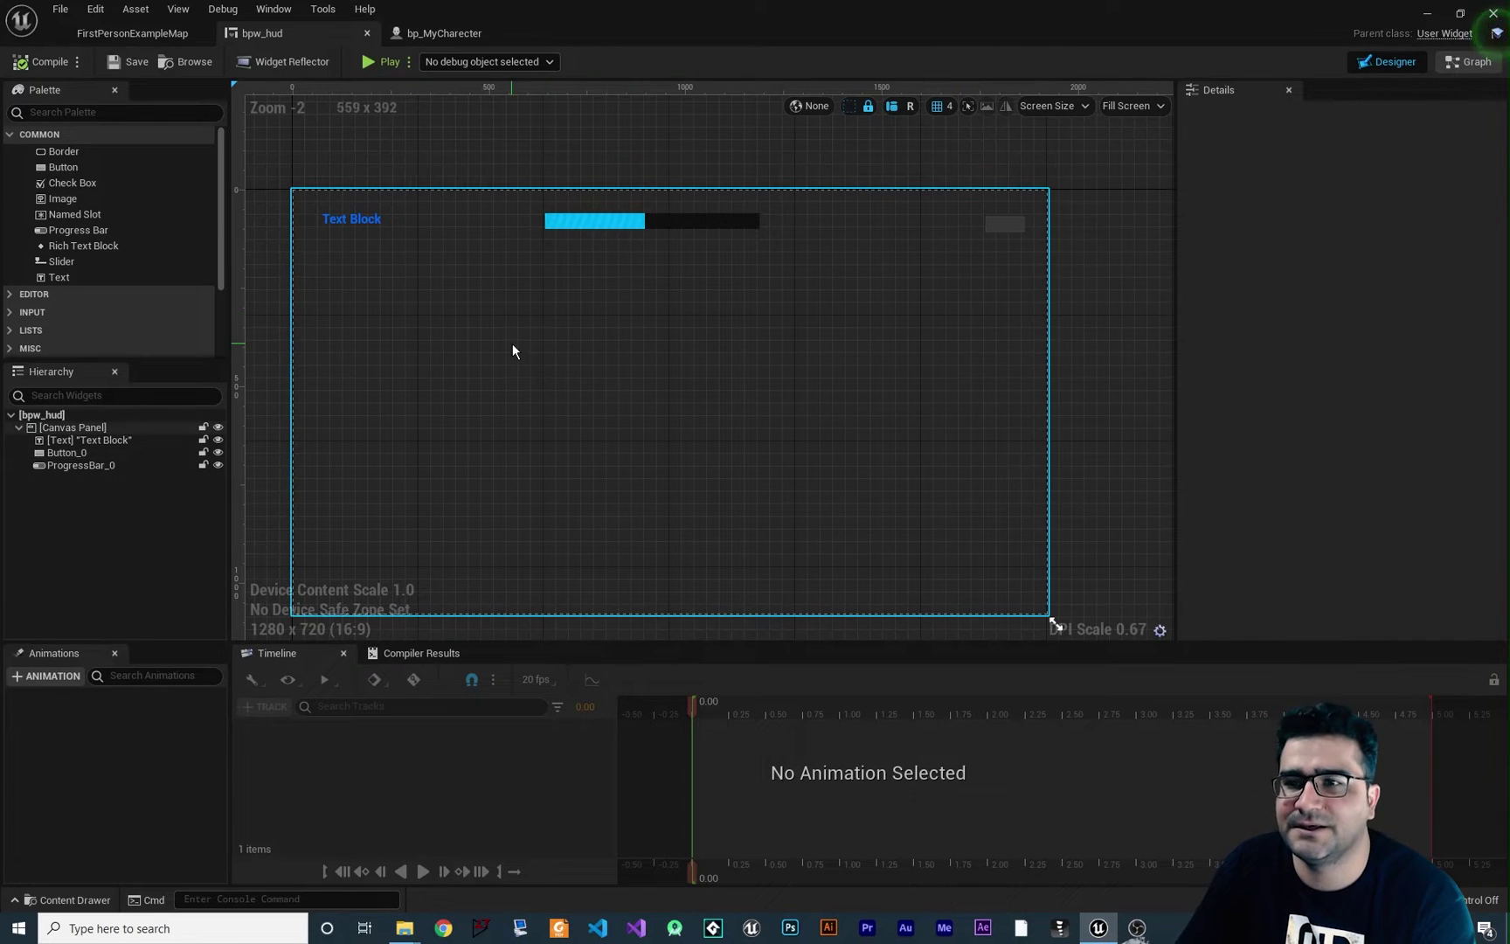
- Collapse all Details categories, then expand the Text Block's Slot (Canvas Panel Slot) settings
click(372, 226)
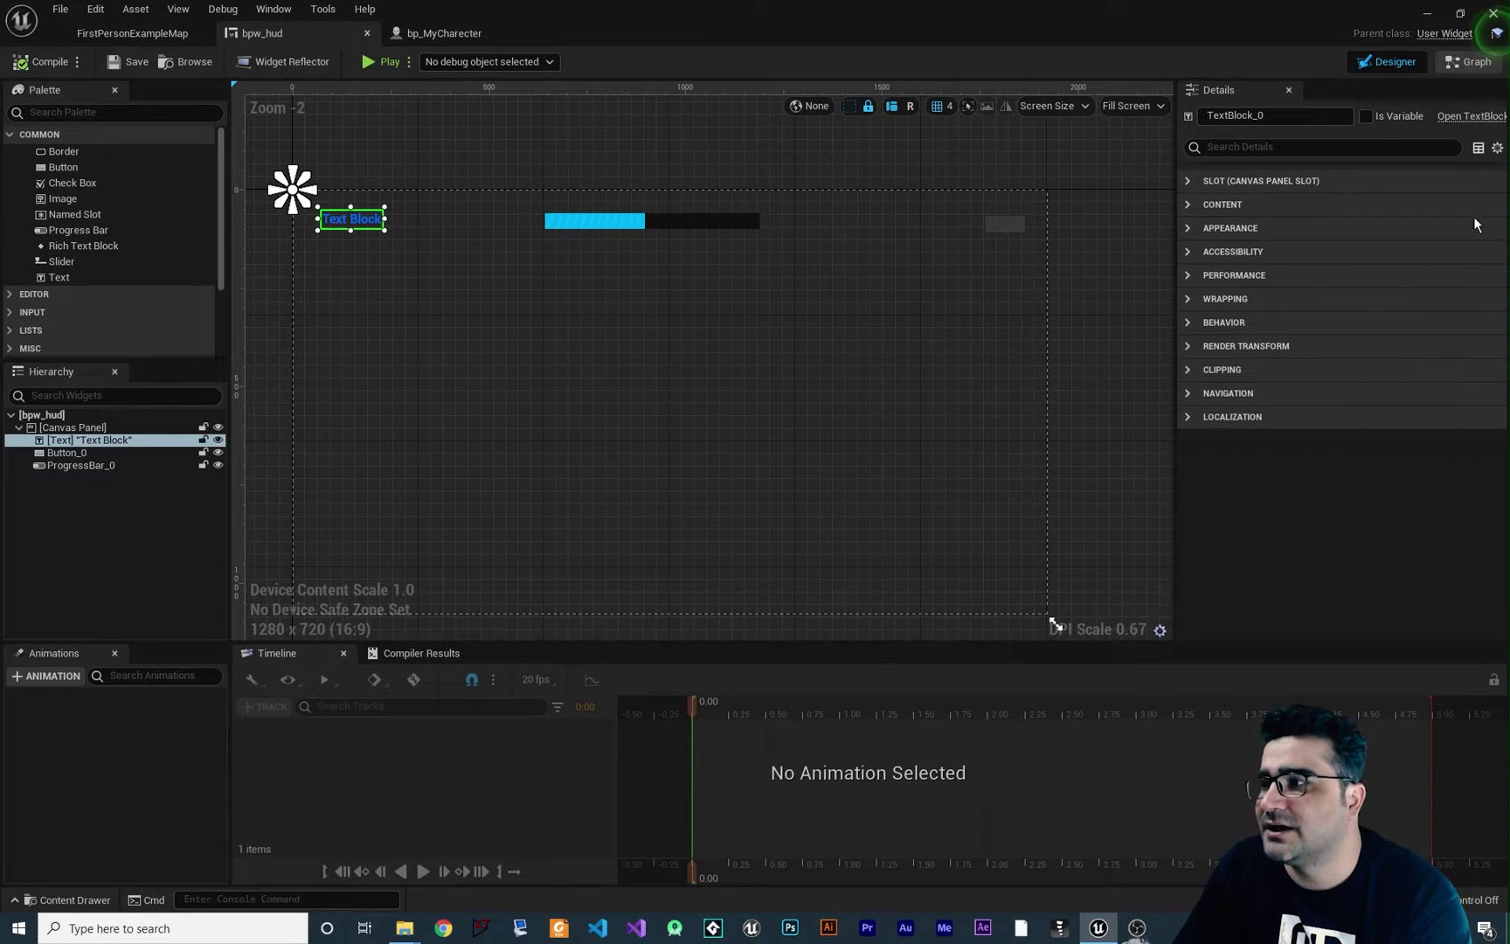
click(1497, 149)
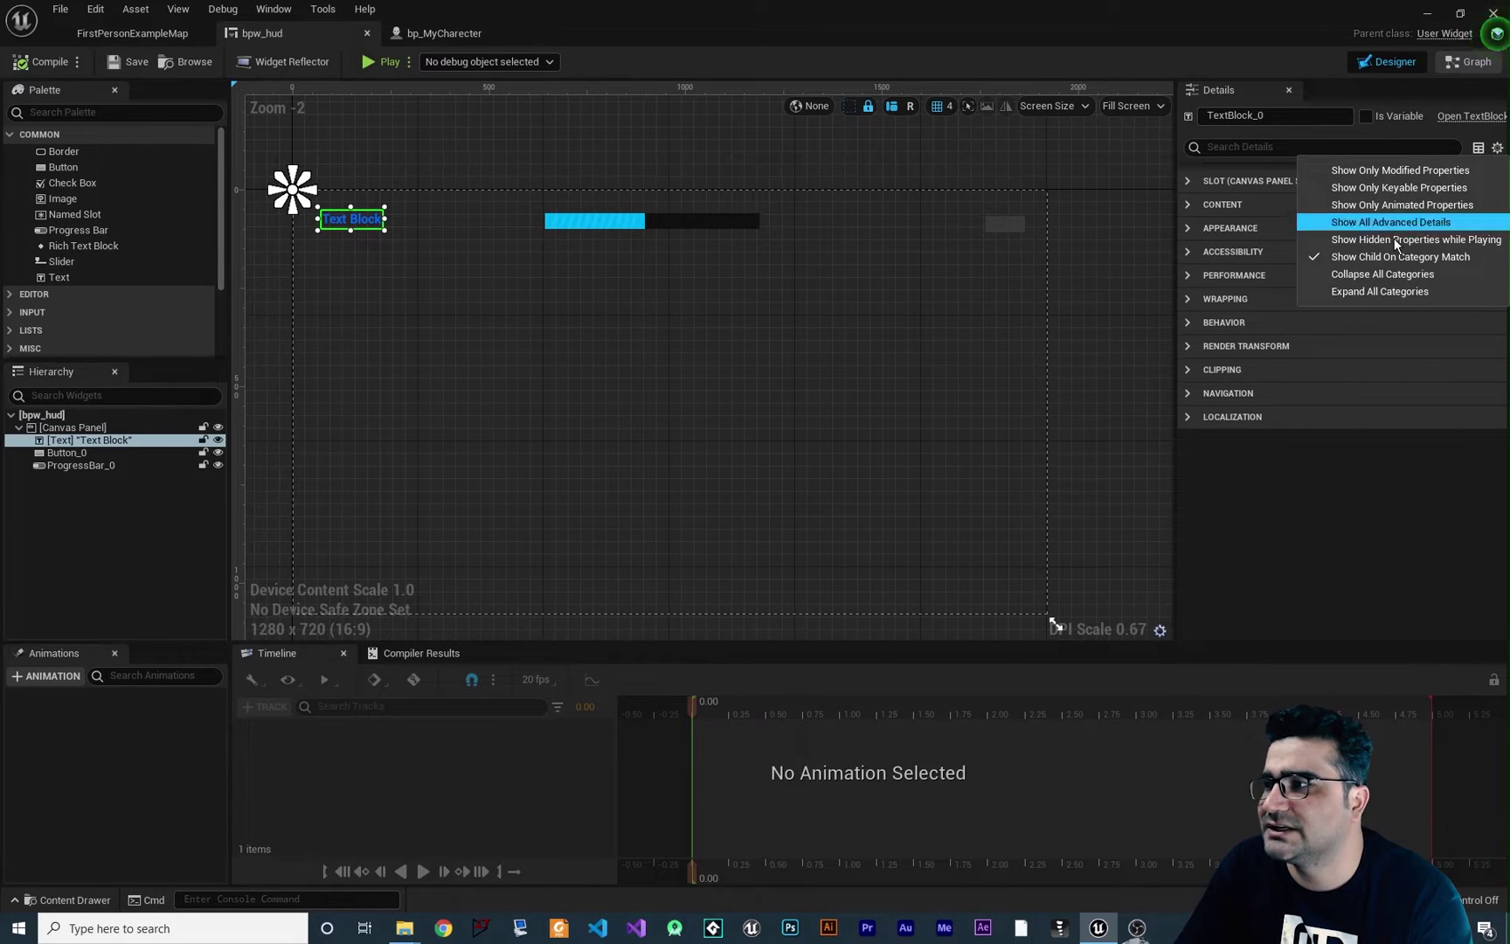
click(1302, 304)
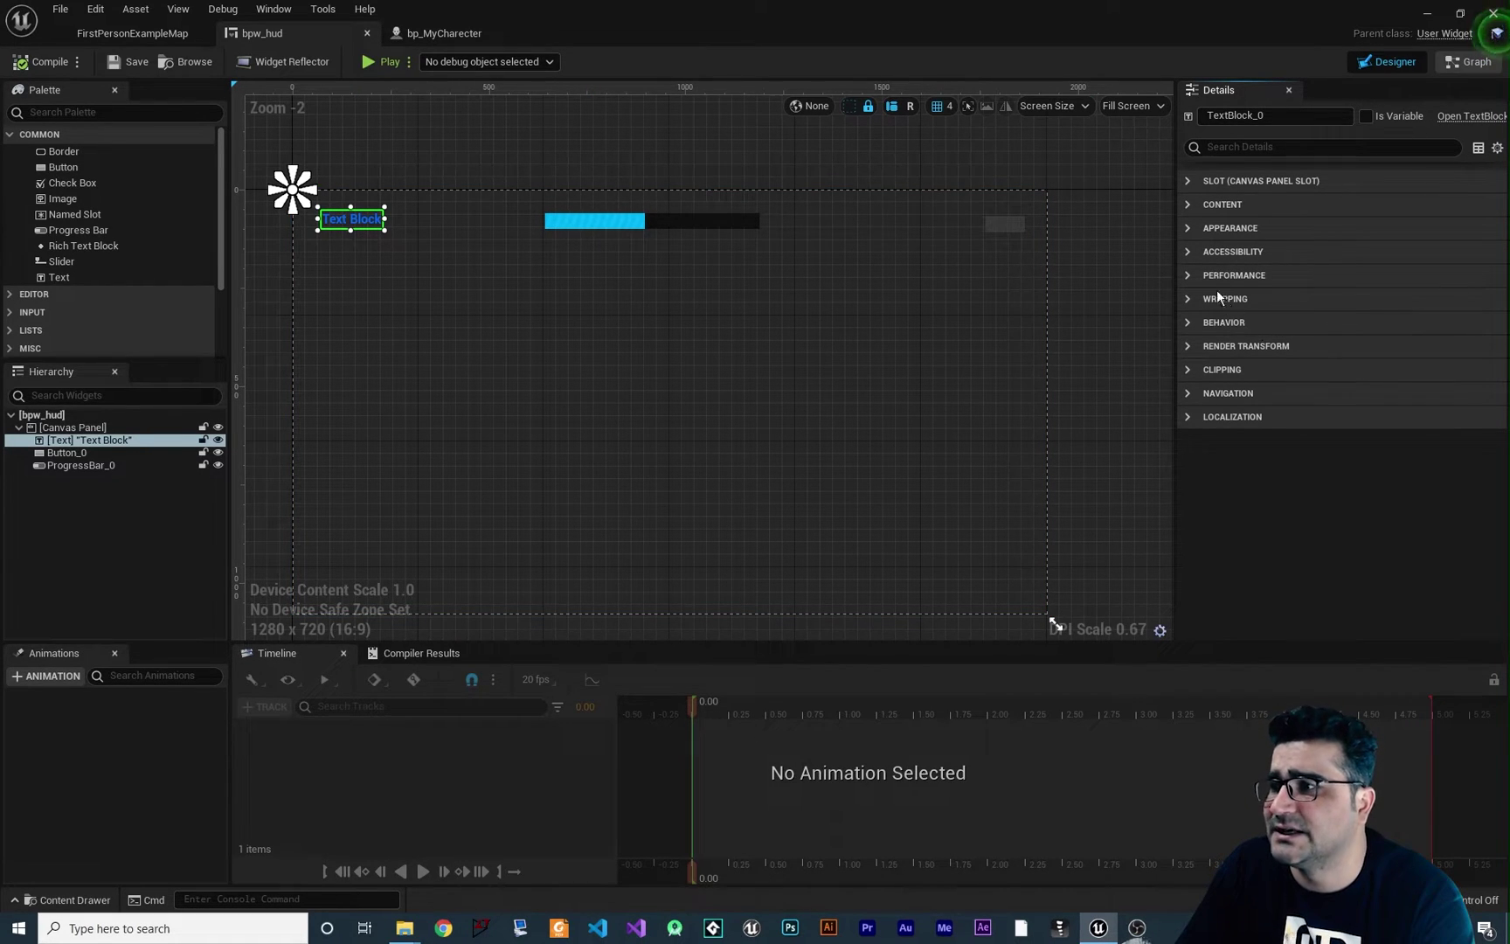
click(645, 220)
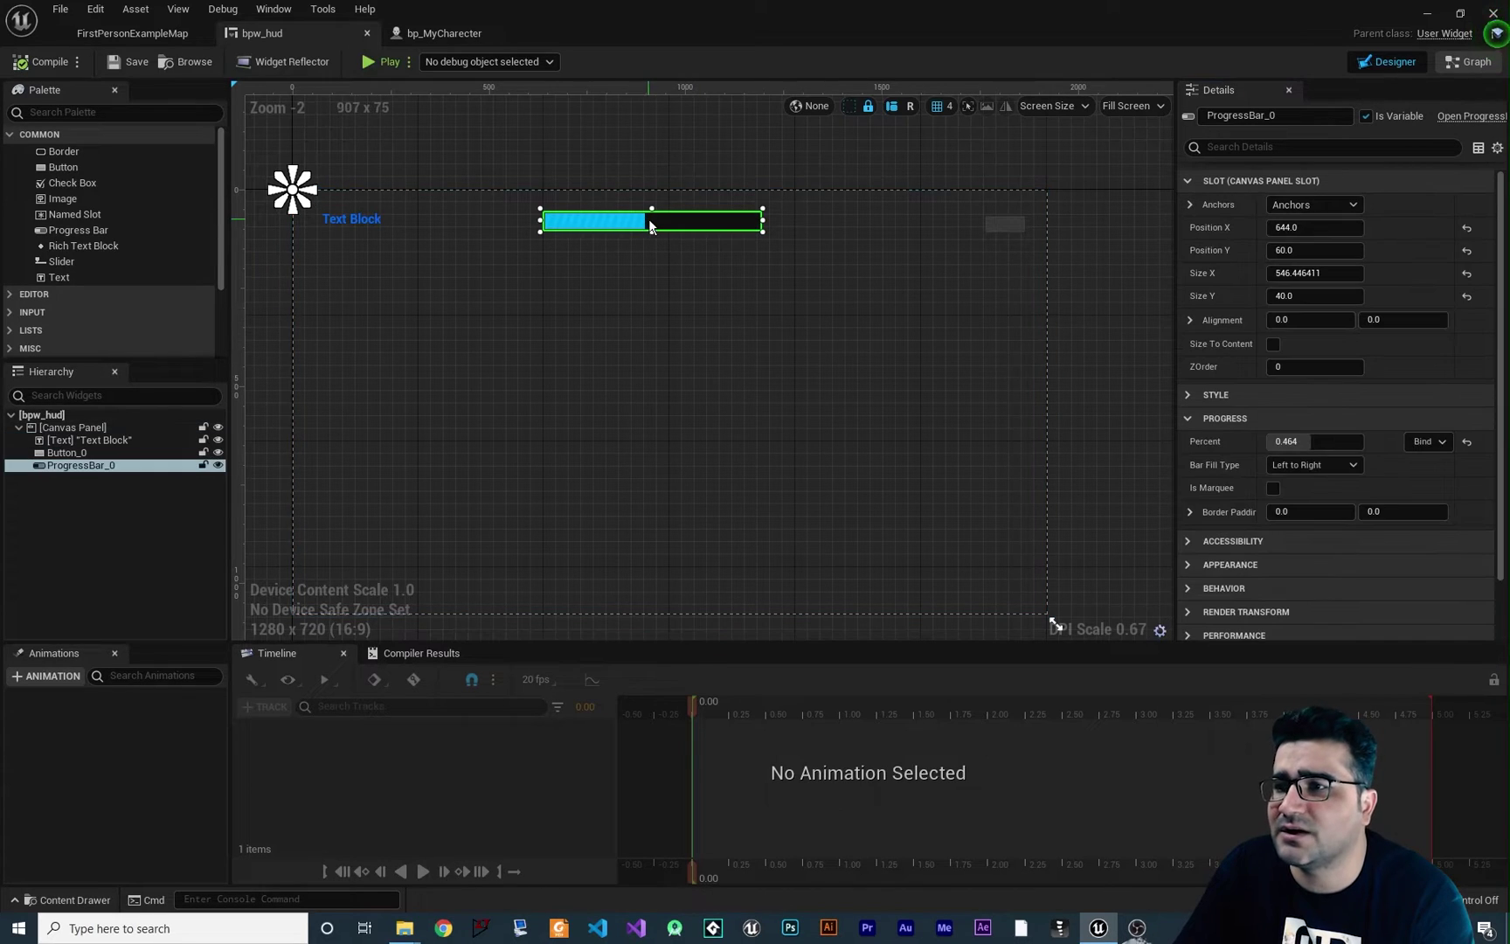
click(1498, 148)
click(1337, 277)
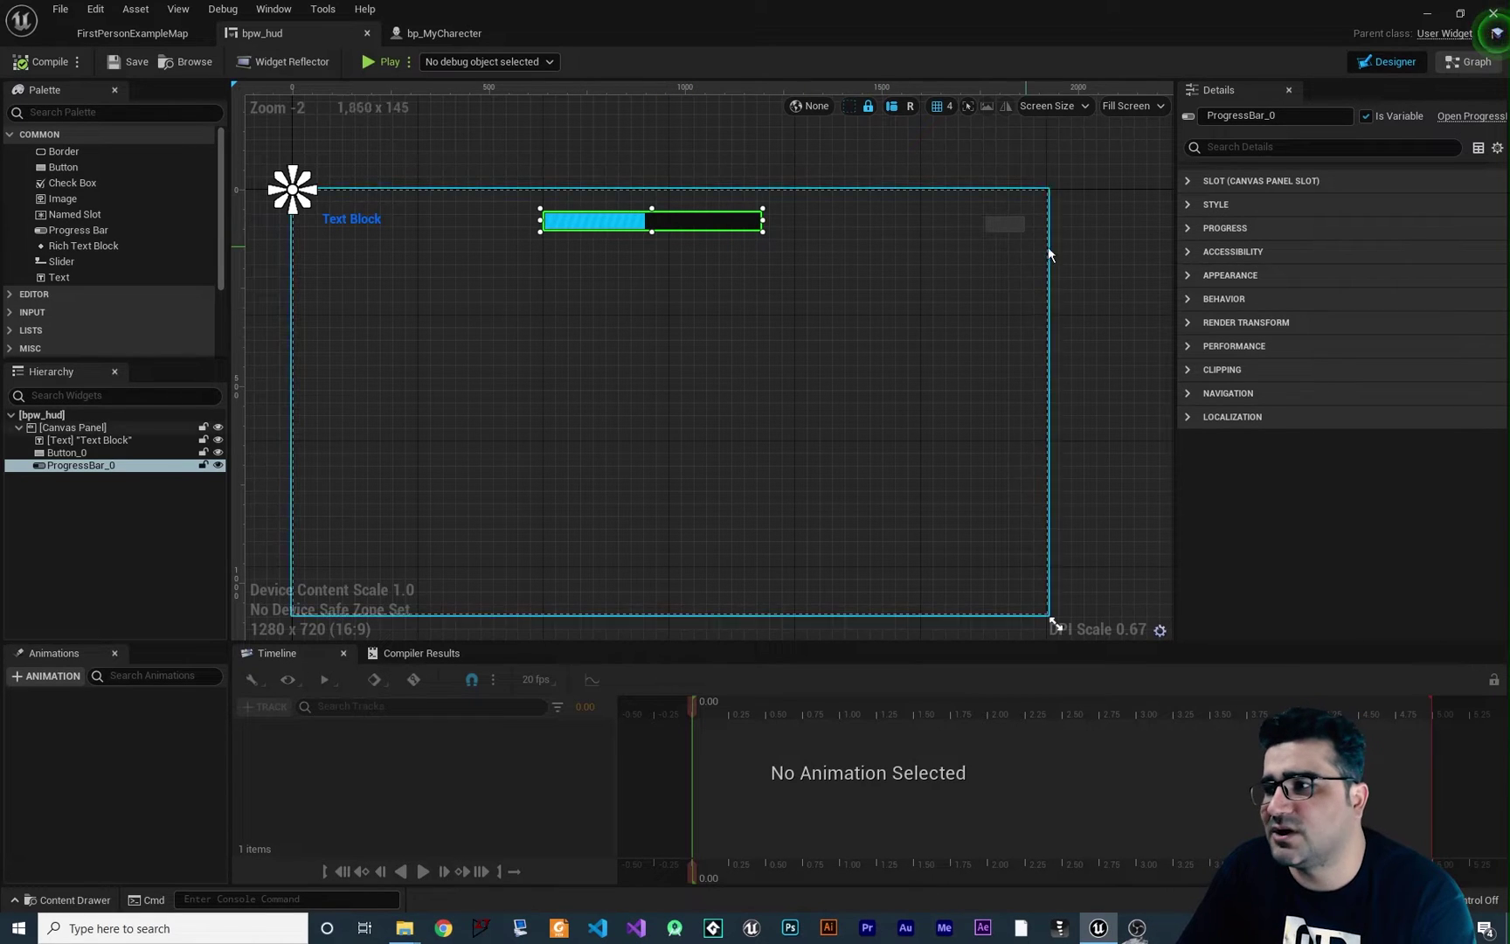
click(372, 223)
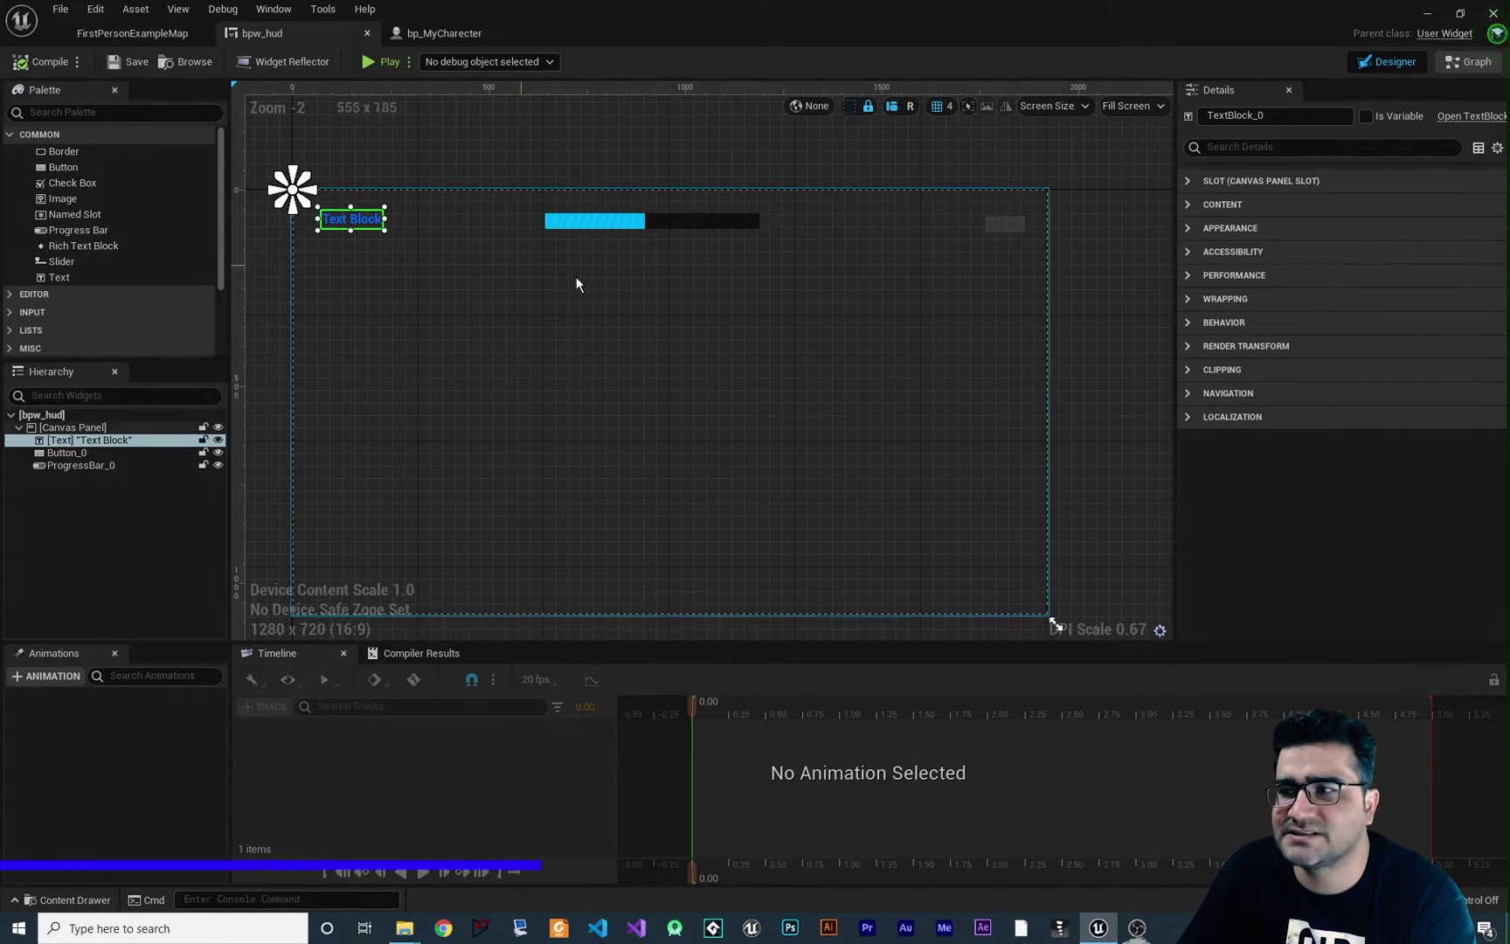
click(1188, 181)
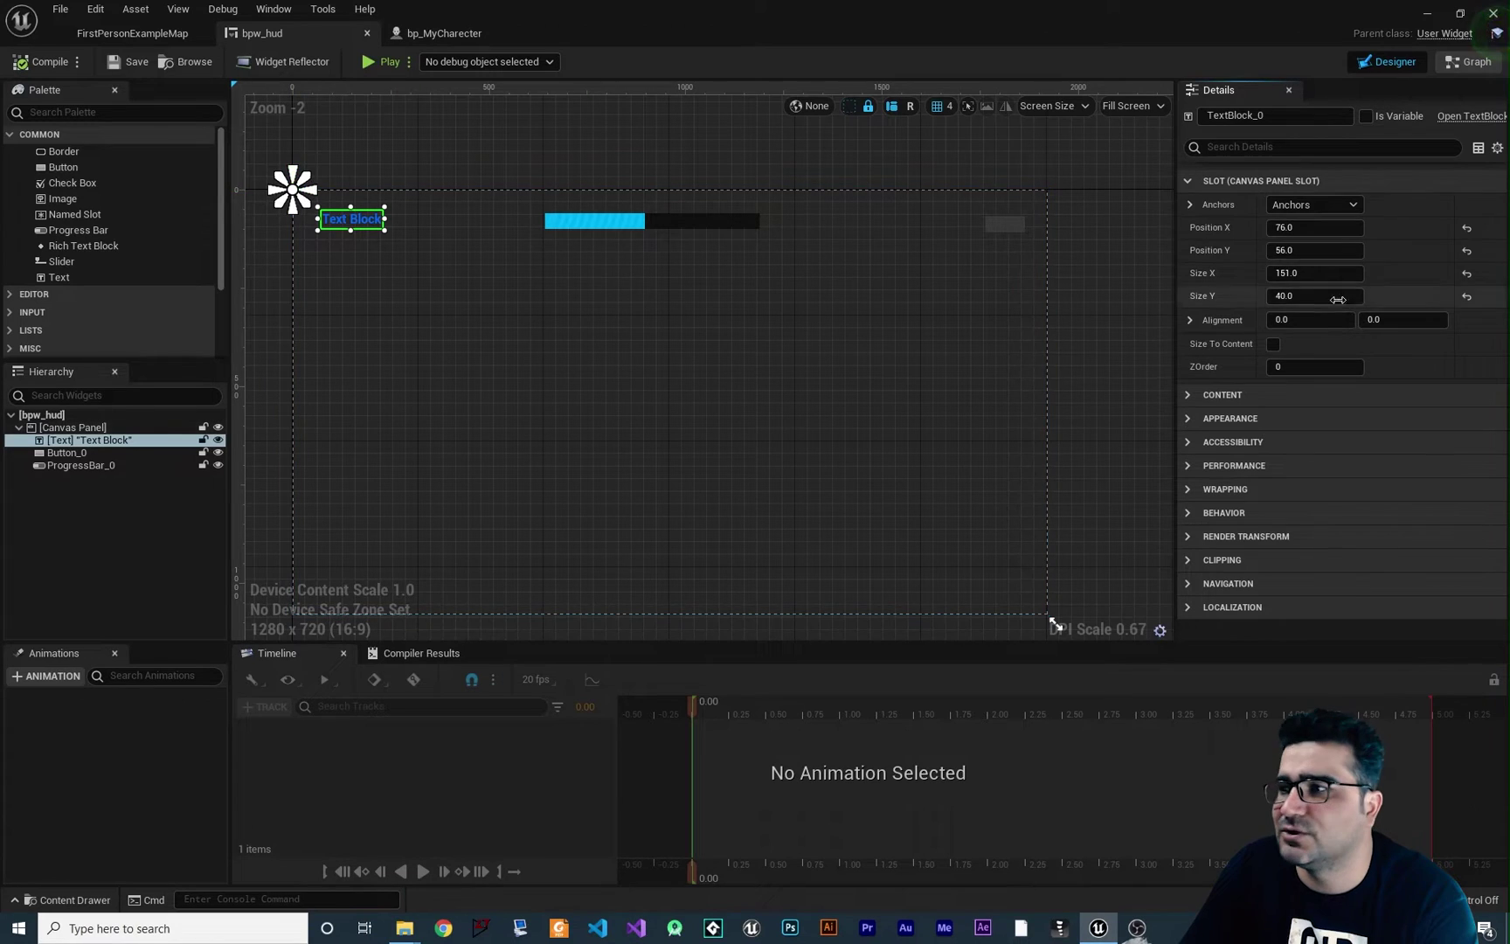
click(1319, 205)
click(1350, 249)
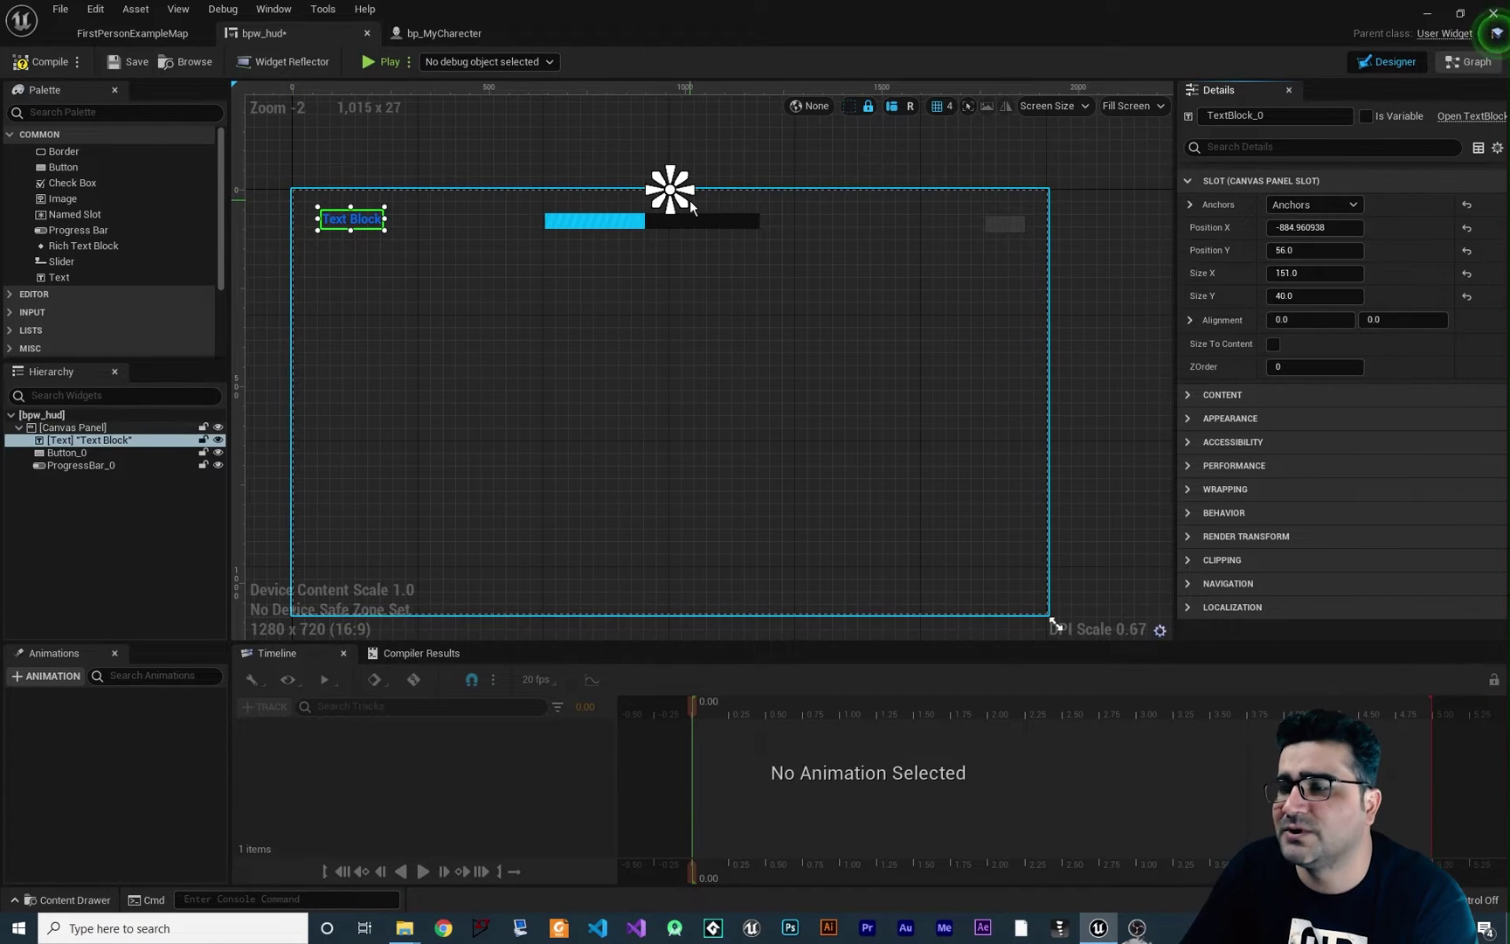
click(1316, 205)
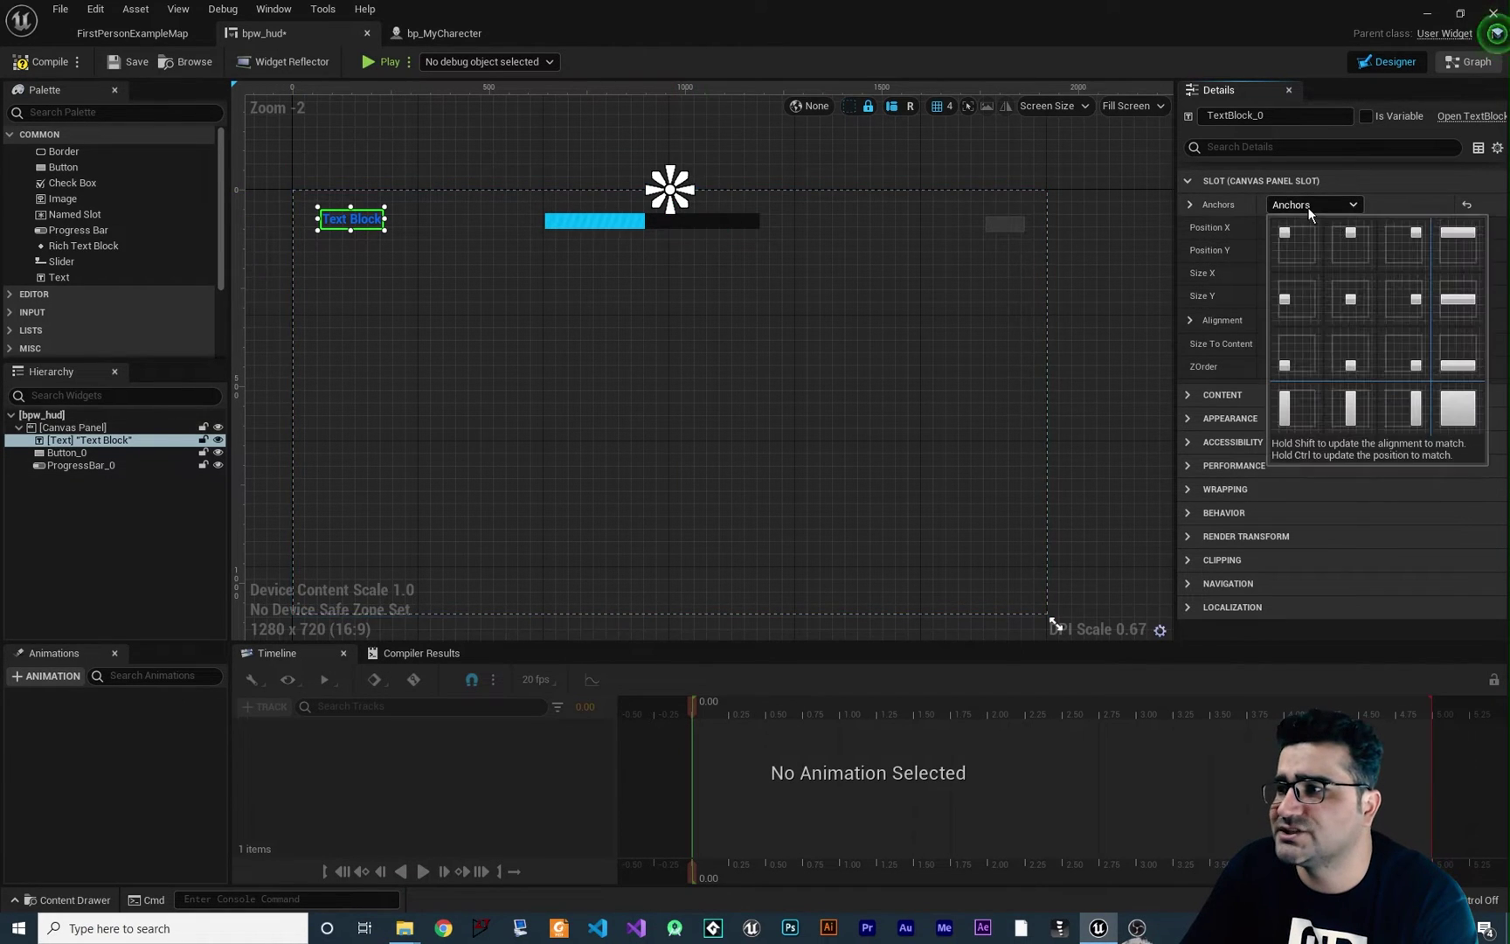
click(1410, 239)
key(ctrl+z)
key(ctrl+z)
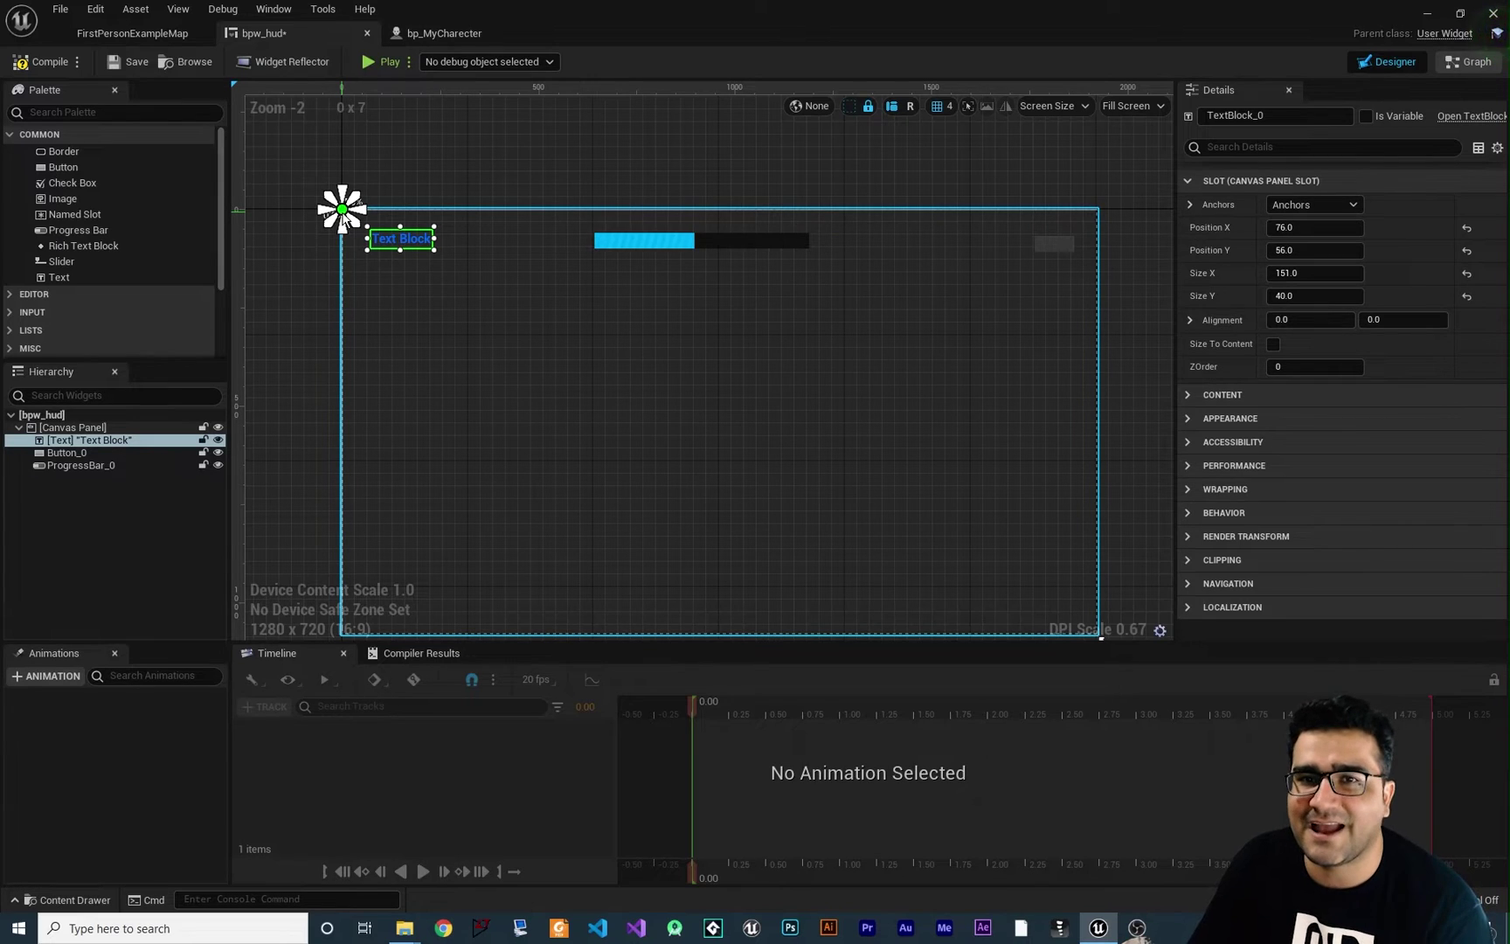
- Set the Text Block's Position X and Position Y to 80
click(1304, 228)
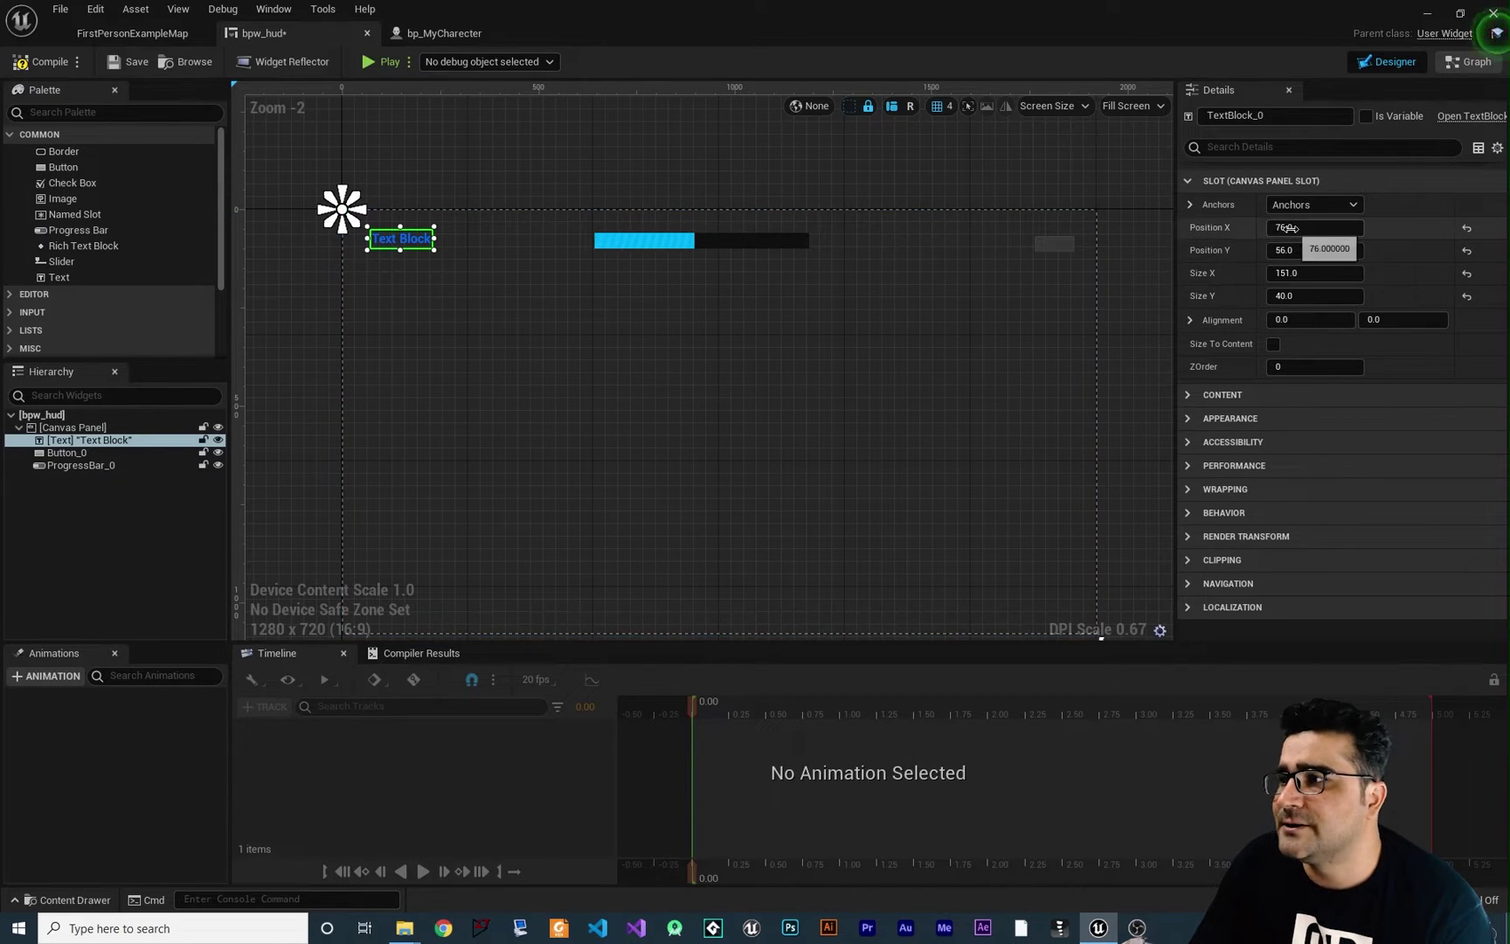
text(80)
key(Tab)
text(8)
key(Return)
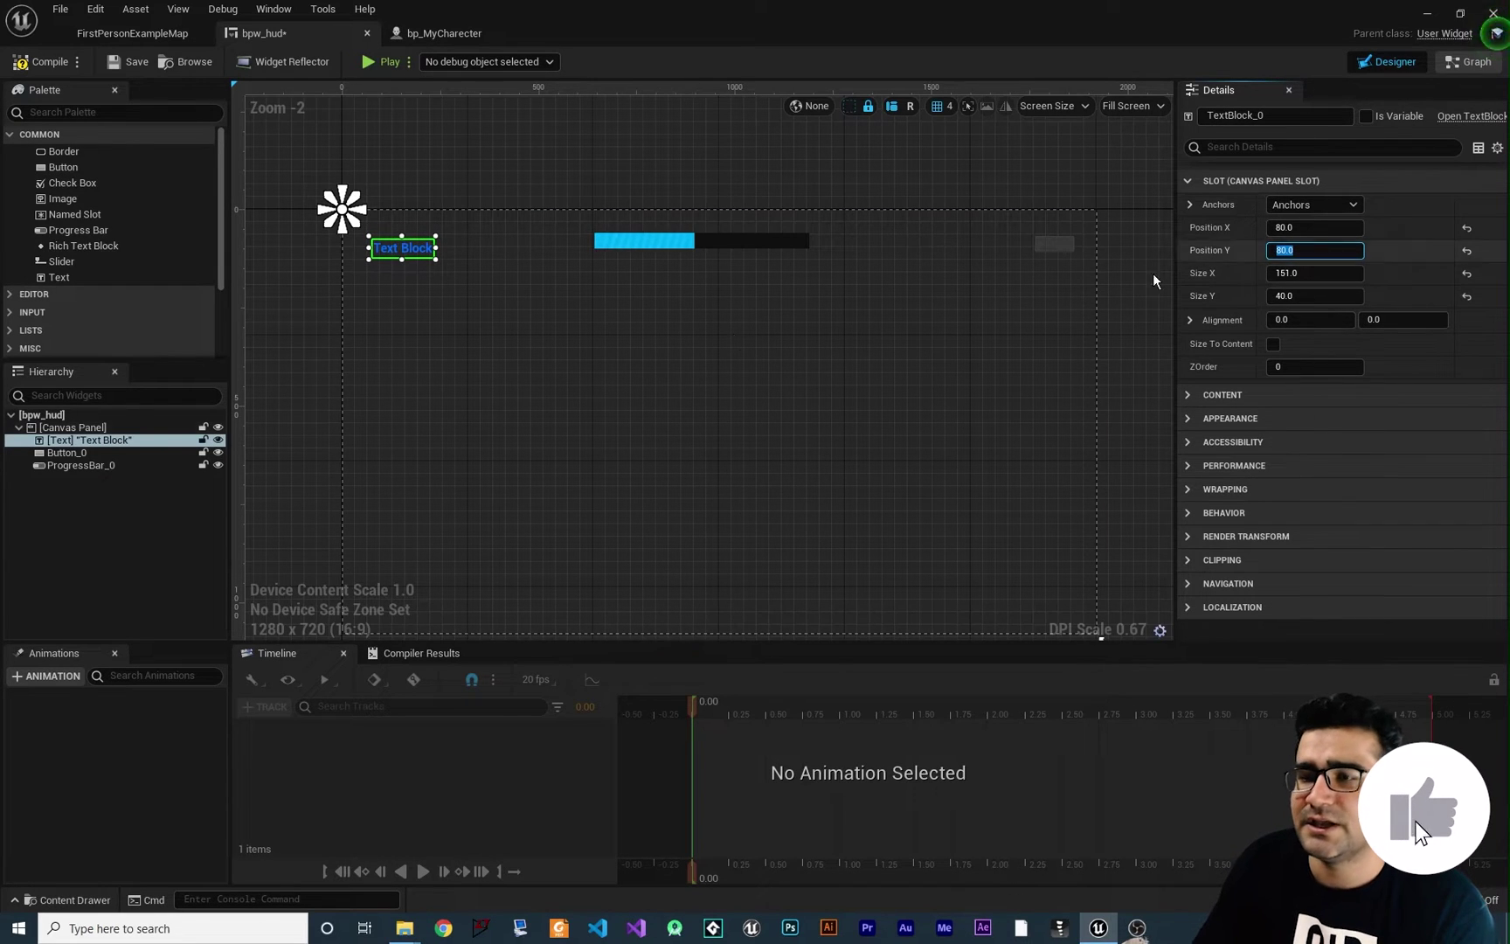
right_drag(695, 441, 681, 410)
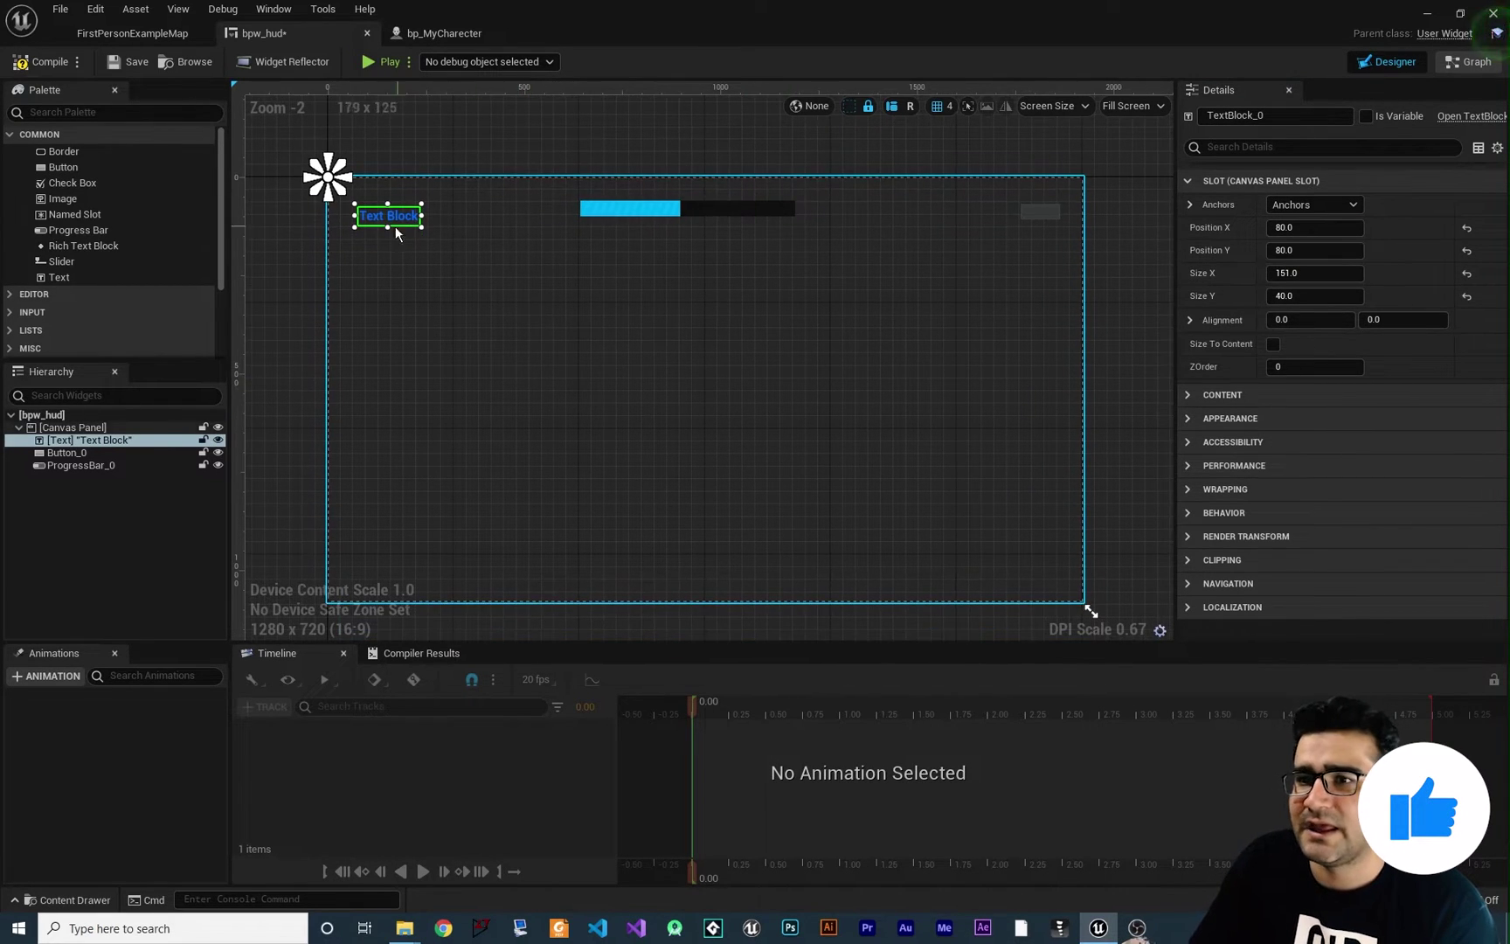
- Try the top-right anchor preset, then return the Text Block to the top-left anchor
click(1313, 205)
click(1398, 240)
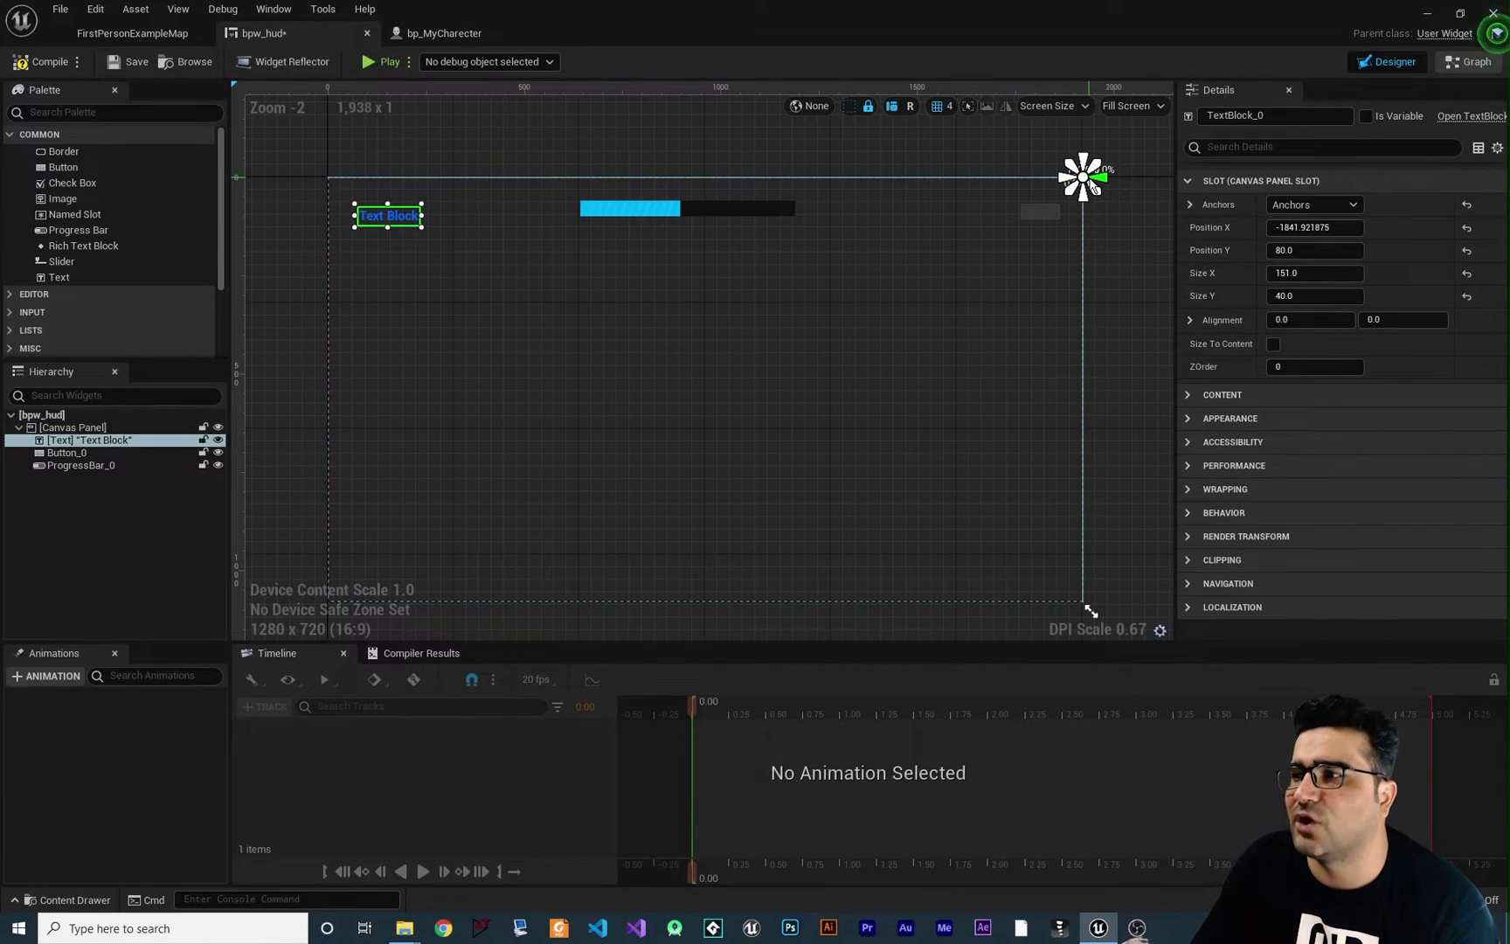
click(1297, 205)
click(1296, 237)
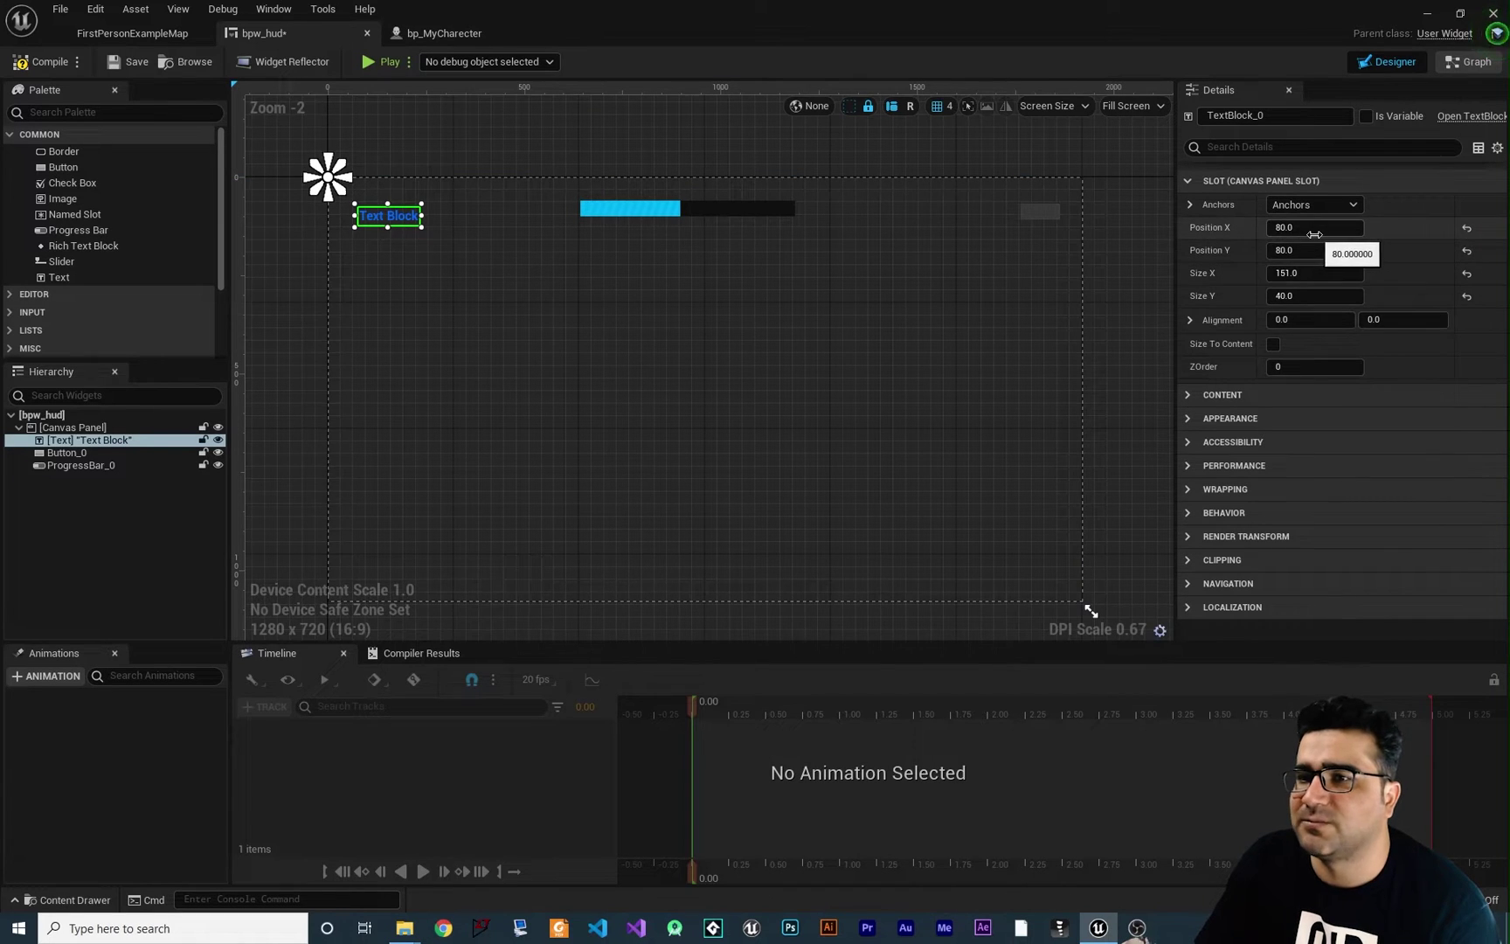
scroll(349, 196, up, 11)
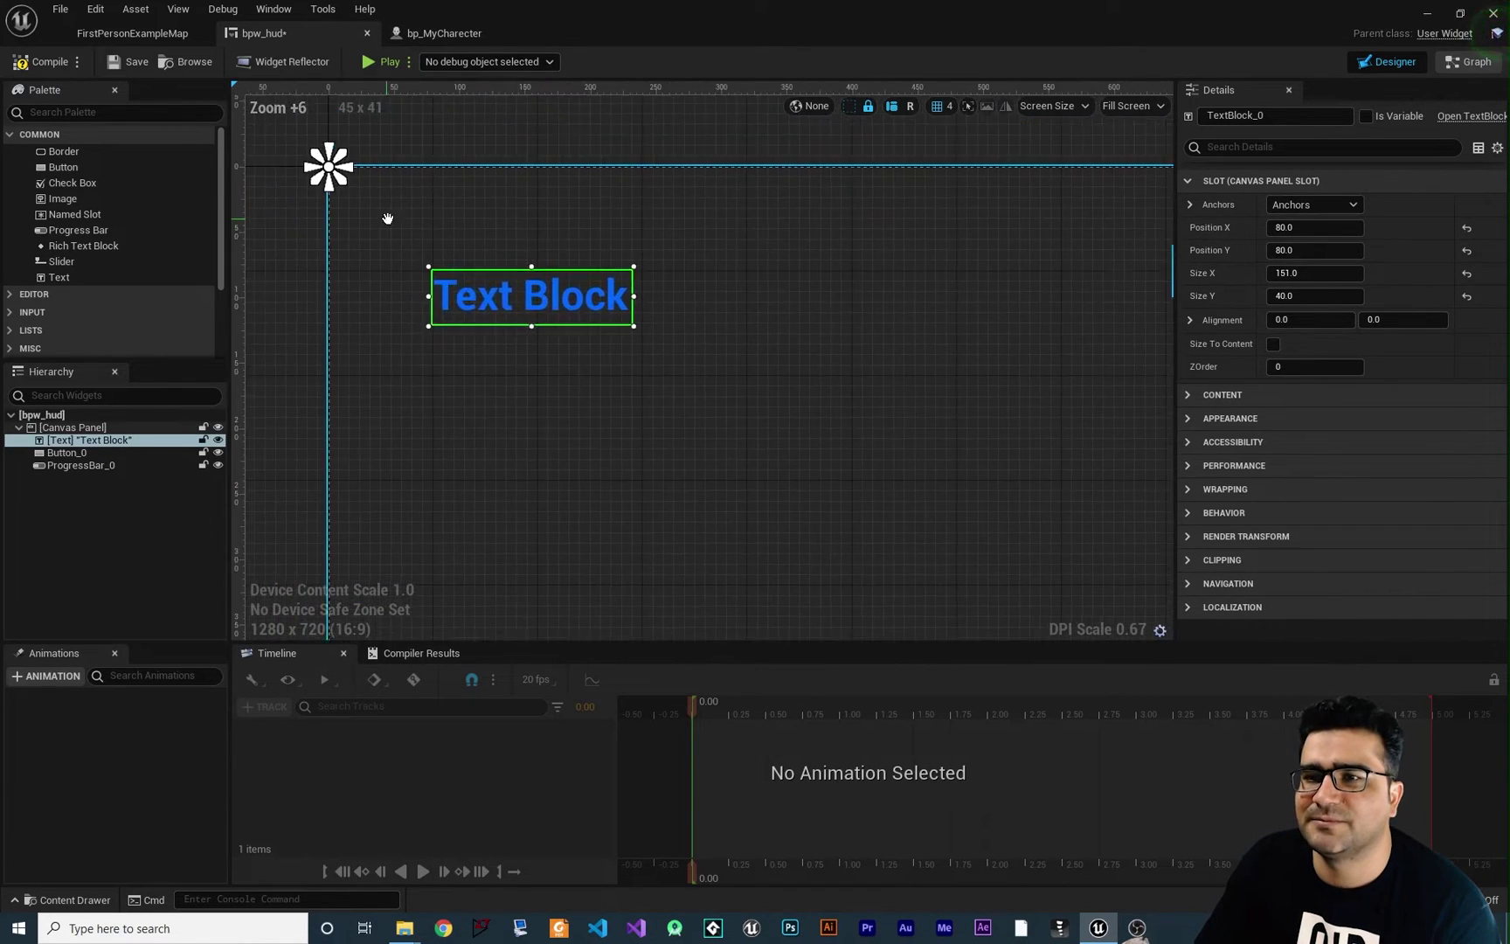
- Set the Text Block's Position X and Position Y to 0, 0
right_drag(409, 298, 463, 318)
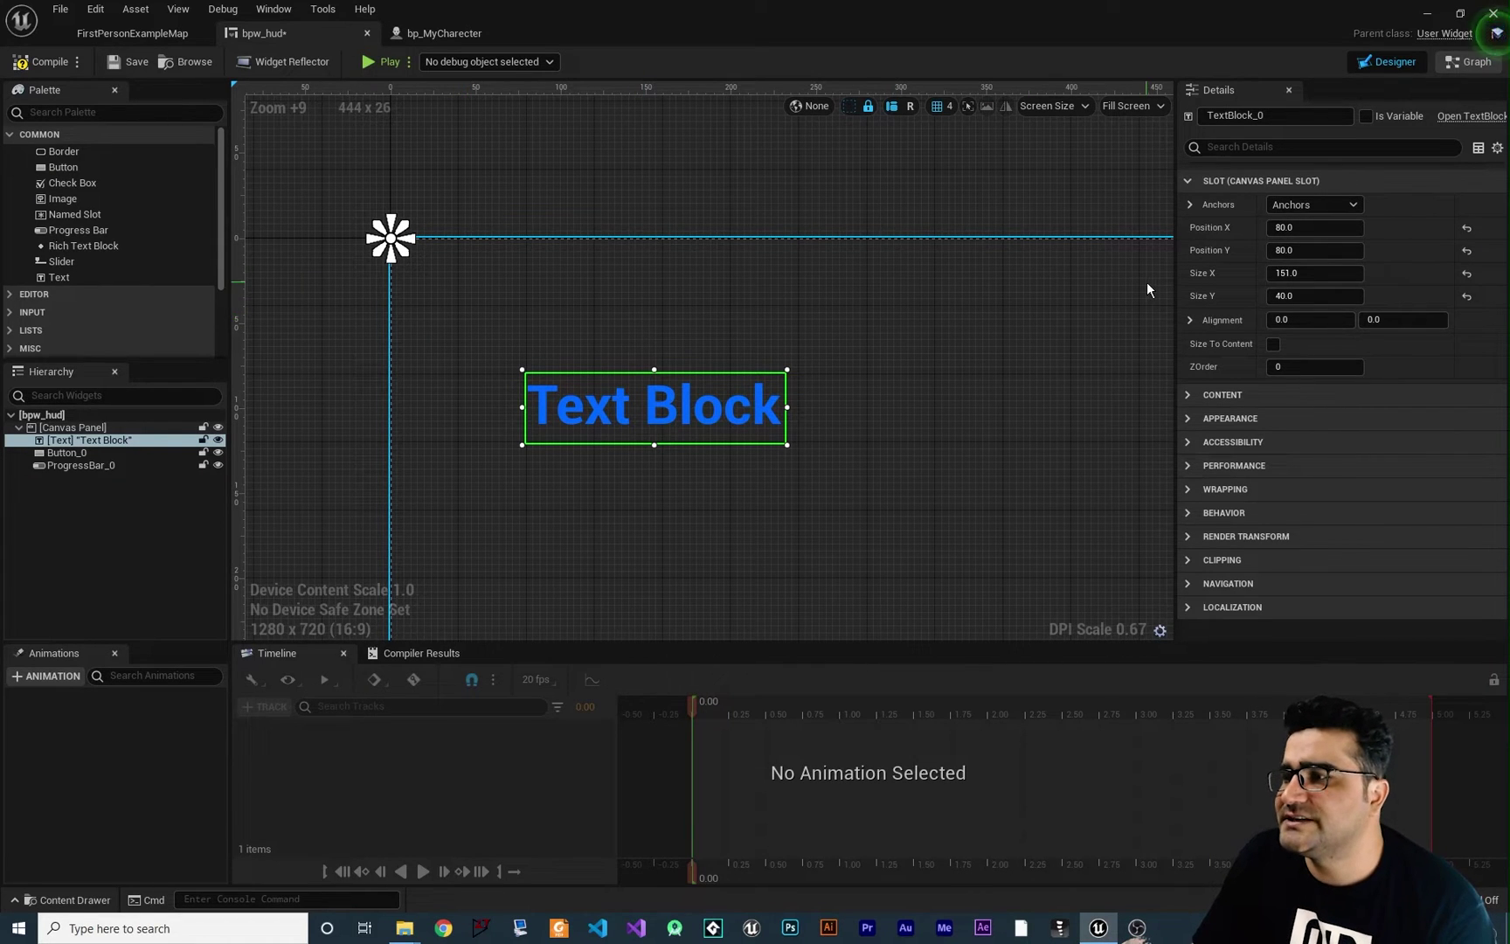
click(1291, 228)
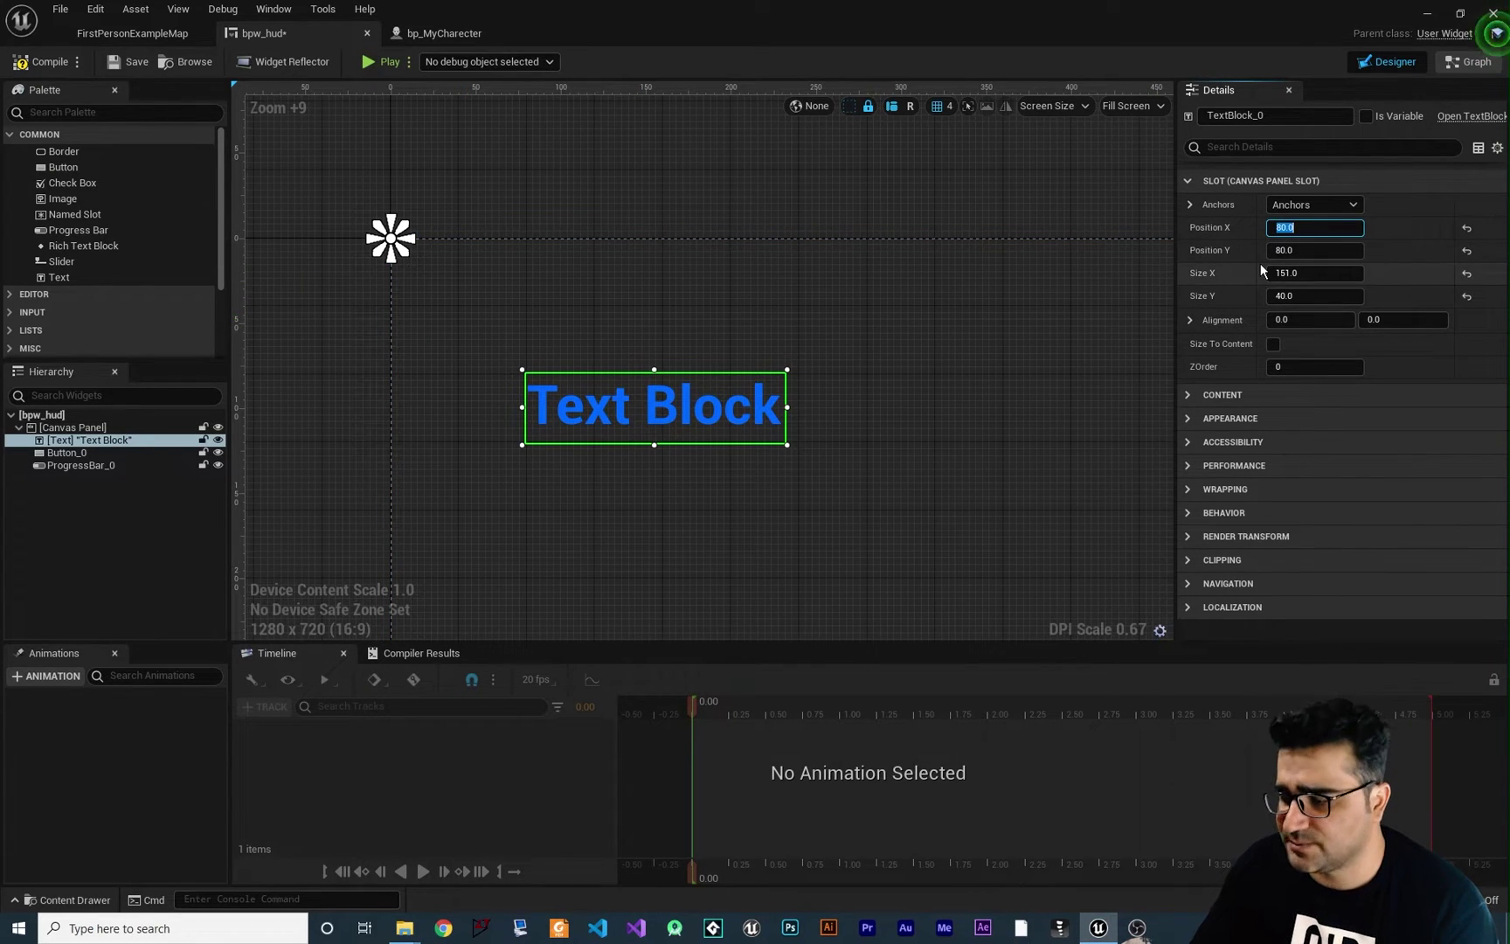
text(0)
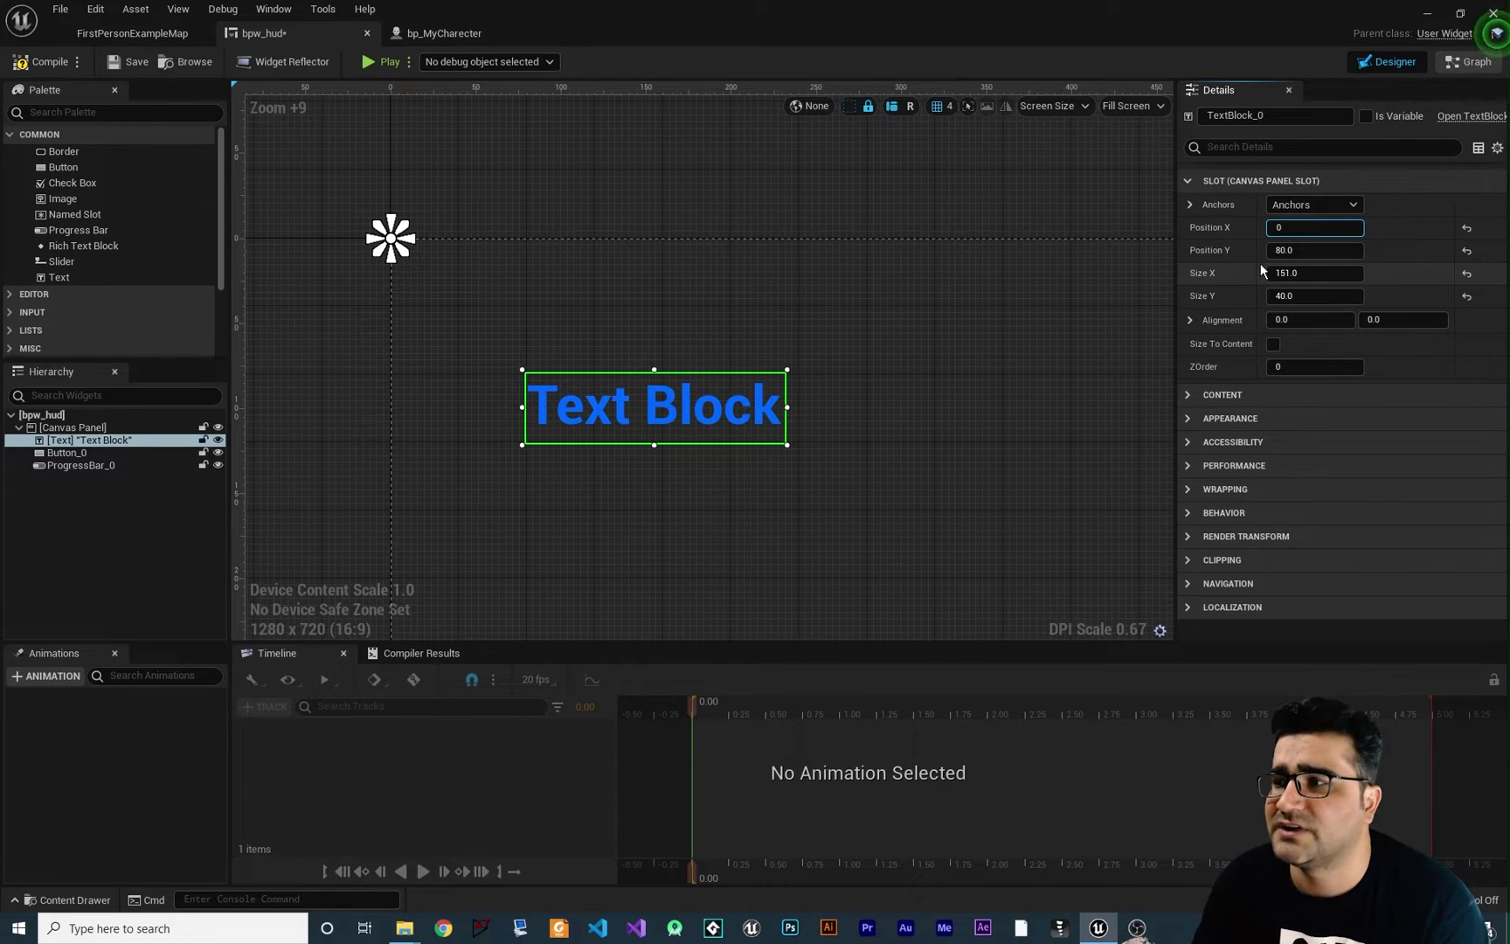
key(Tab)
text(0)
key(Return)
scroll(374, 251, up, 2)
scroll(411, 262, up, 4)
right_drag(531, 376, 580, 484)
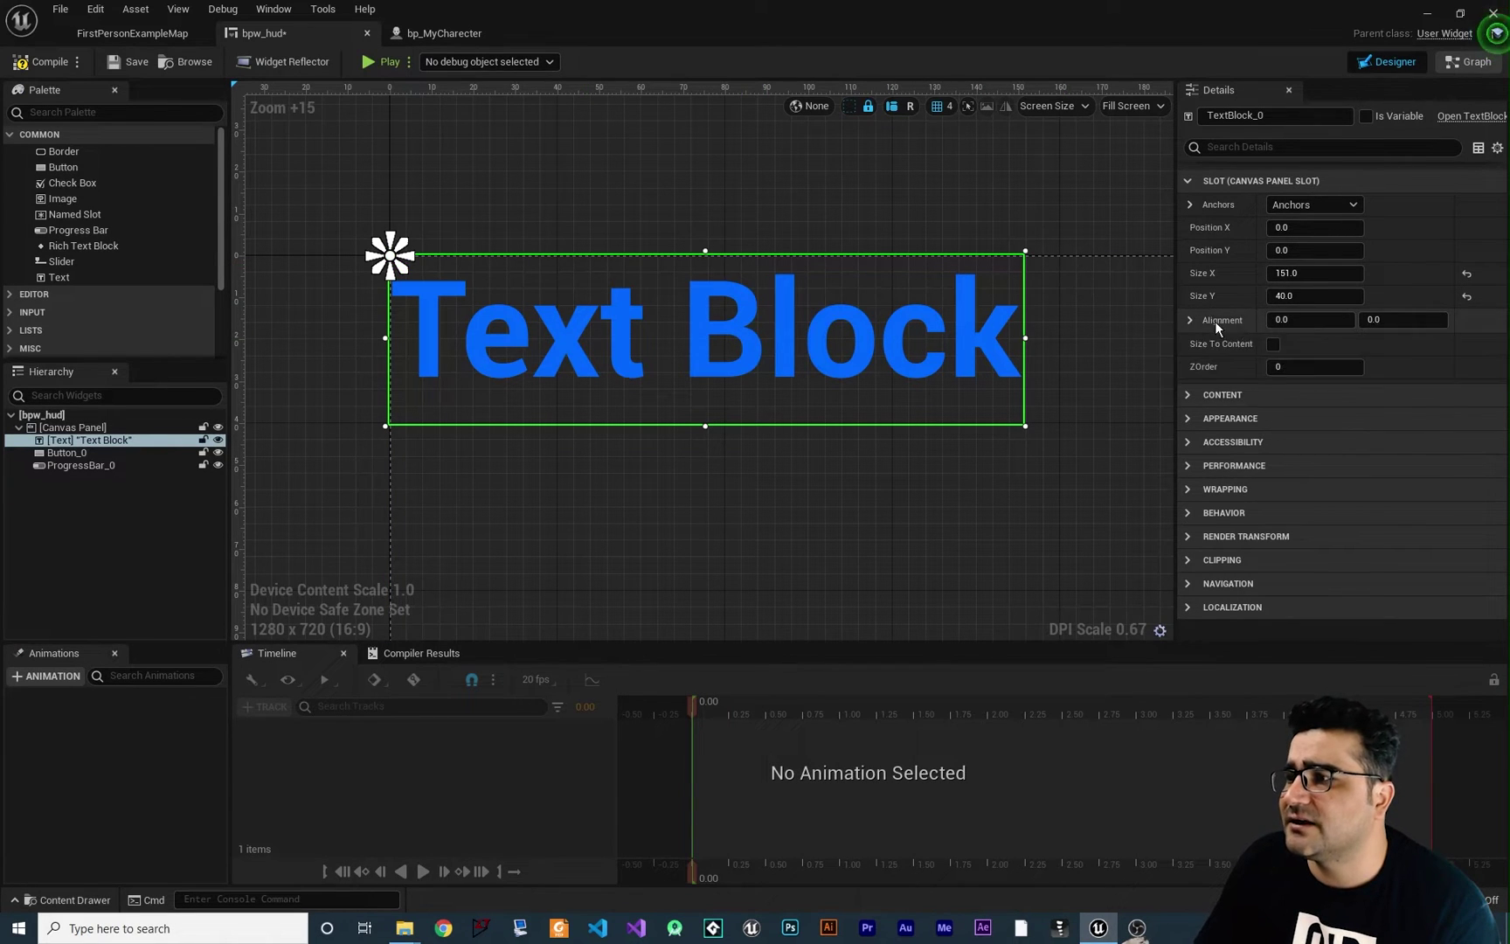
- Try a Text Block alignment of 1, 1 and view the shifted result
click(1291, 320)
text(1)
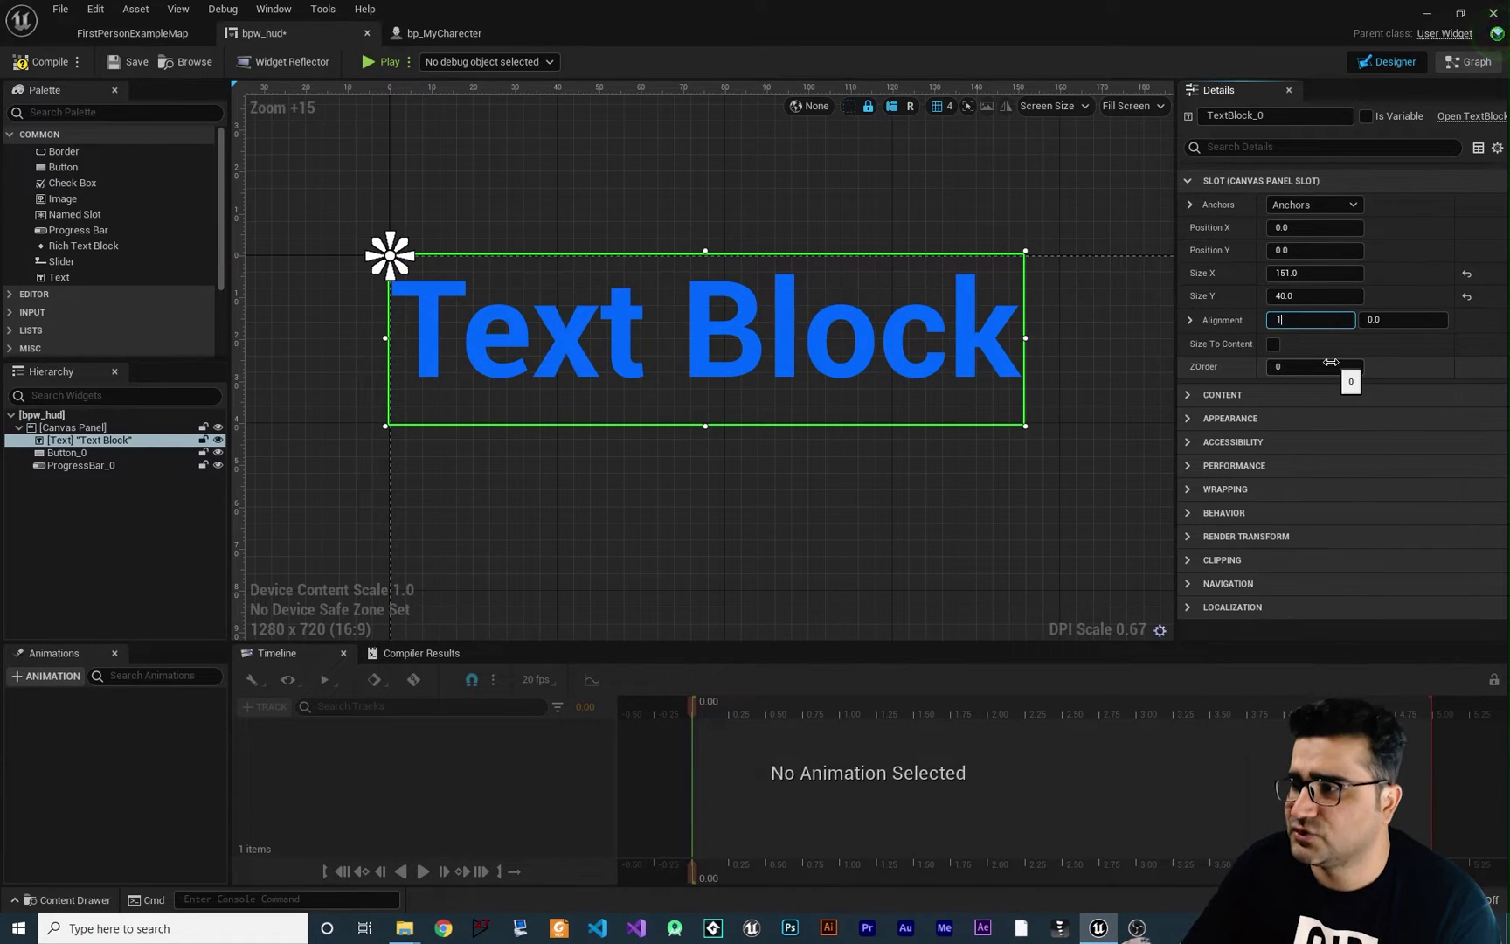
key(Tab)
text(1)
key(Return)
right_drag(505, 329, 709, 391)
scroll(791, 521, down, 3)
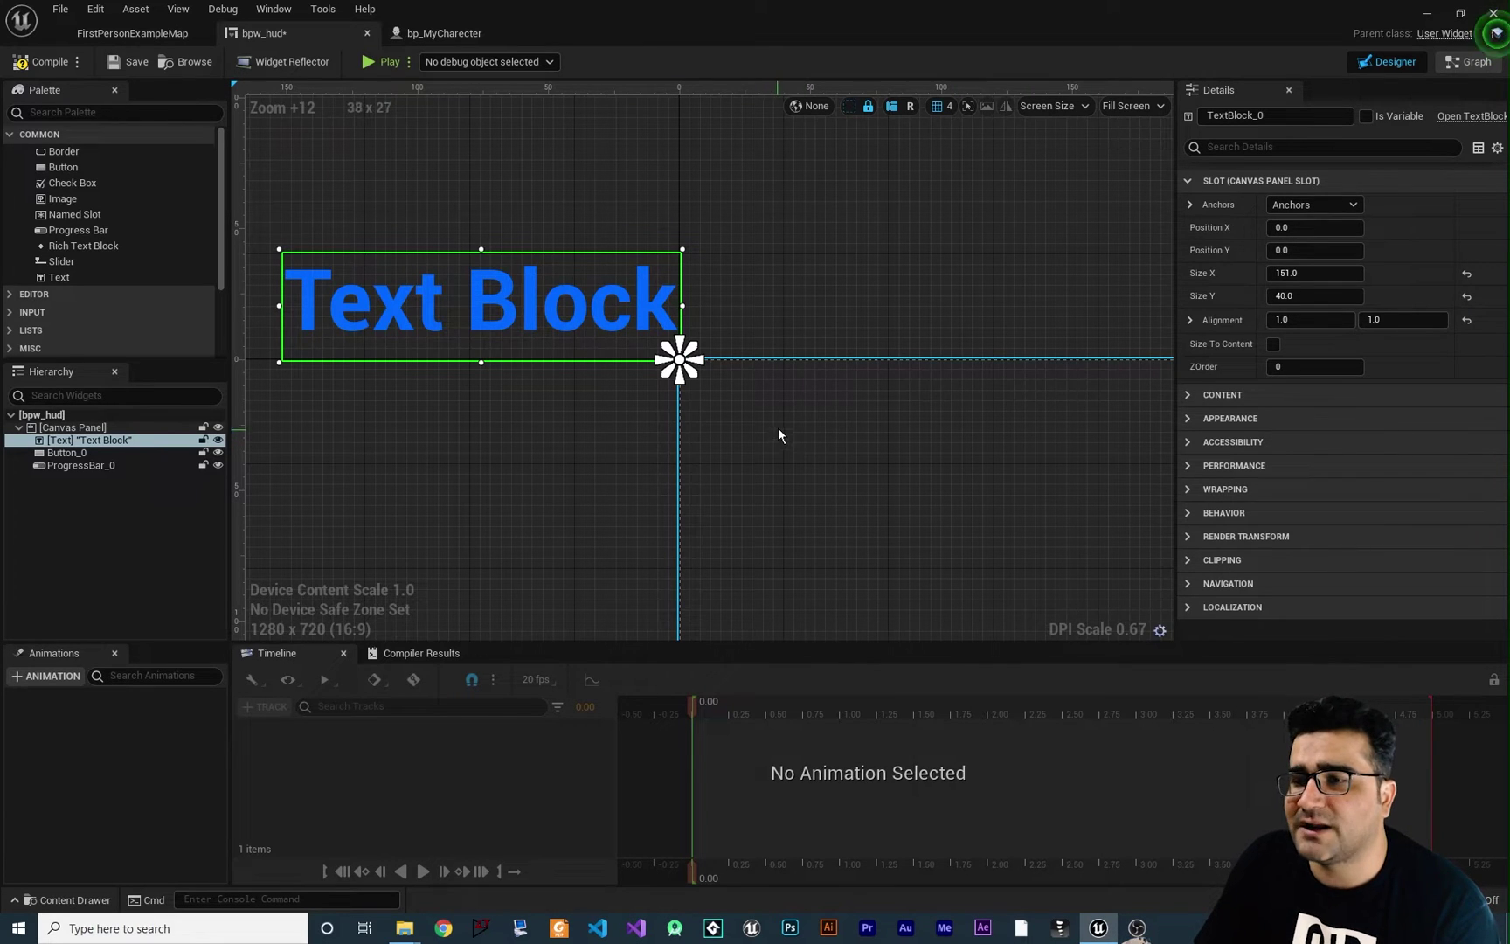
- Change the alignment to 0.5, 0.5, then set the vertical alignment to 0
click(1311, 320)
text(0.5)
key(Tab)
text(0.5)
key(Return)
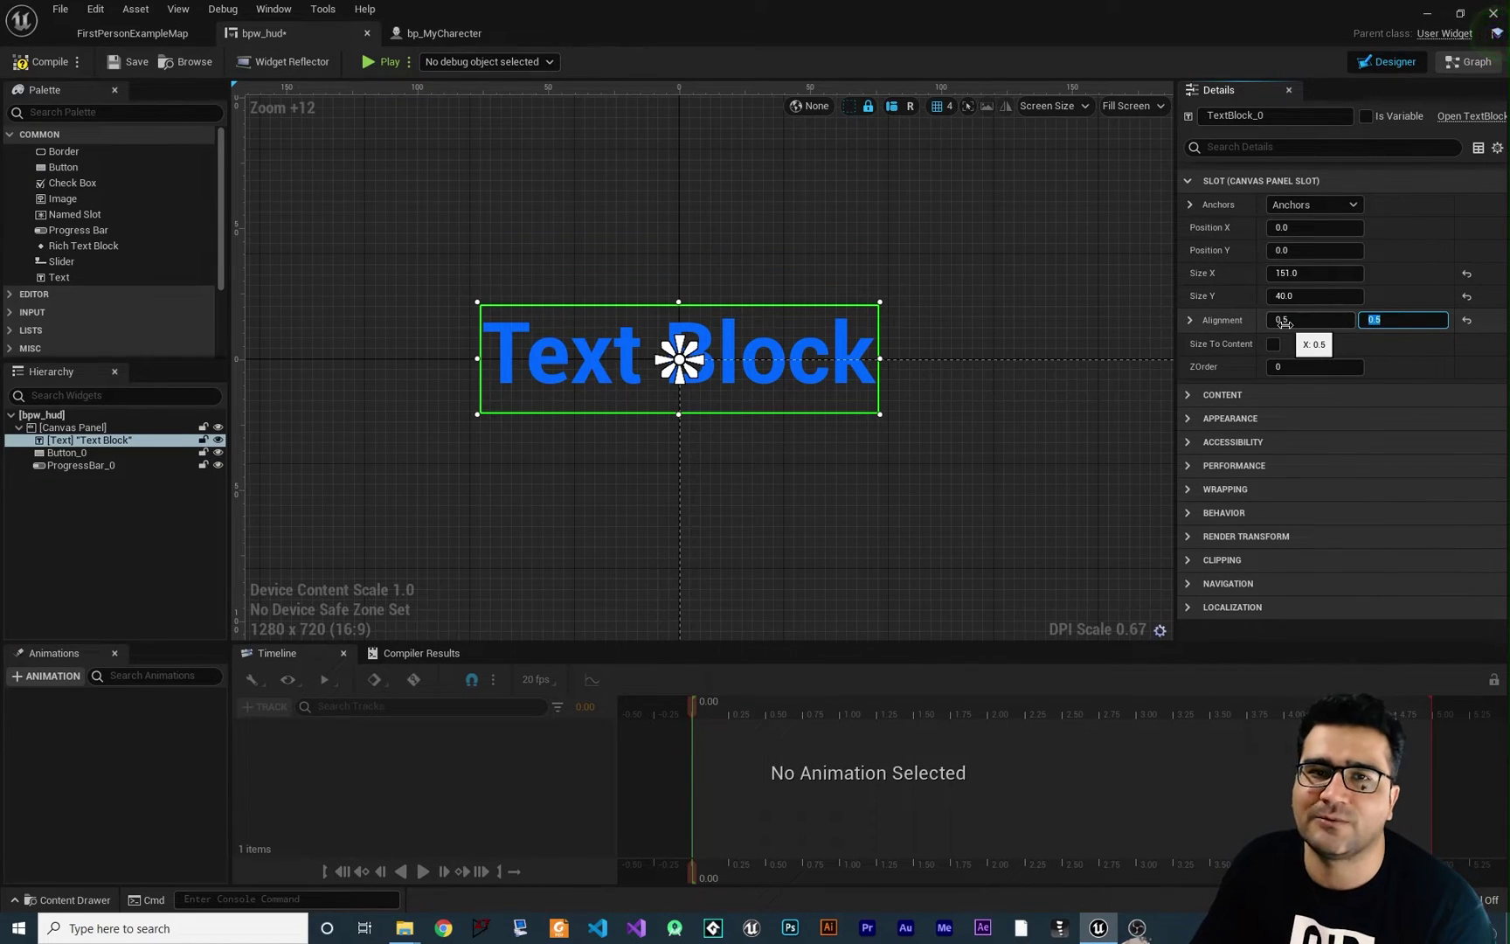
click(1283, 320)
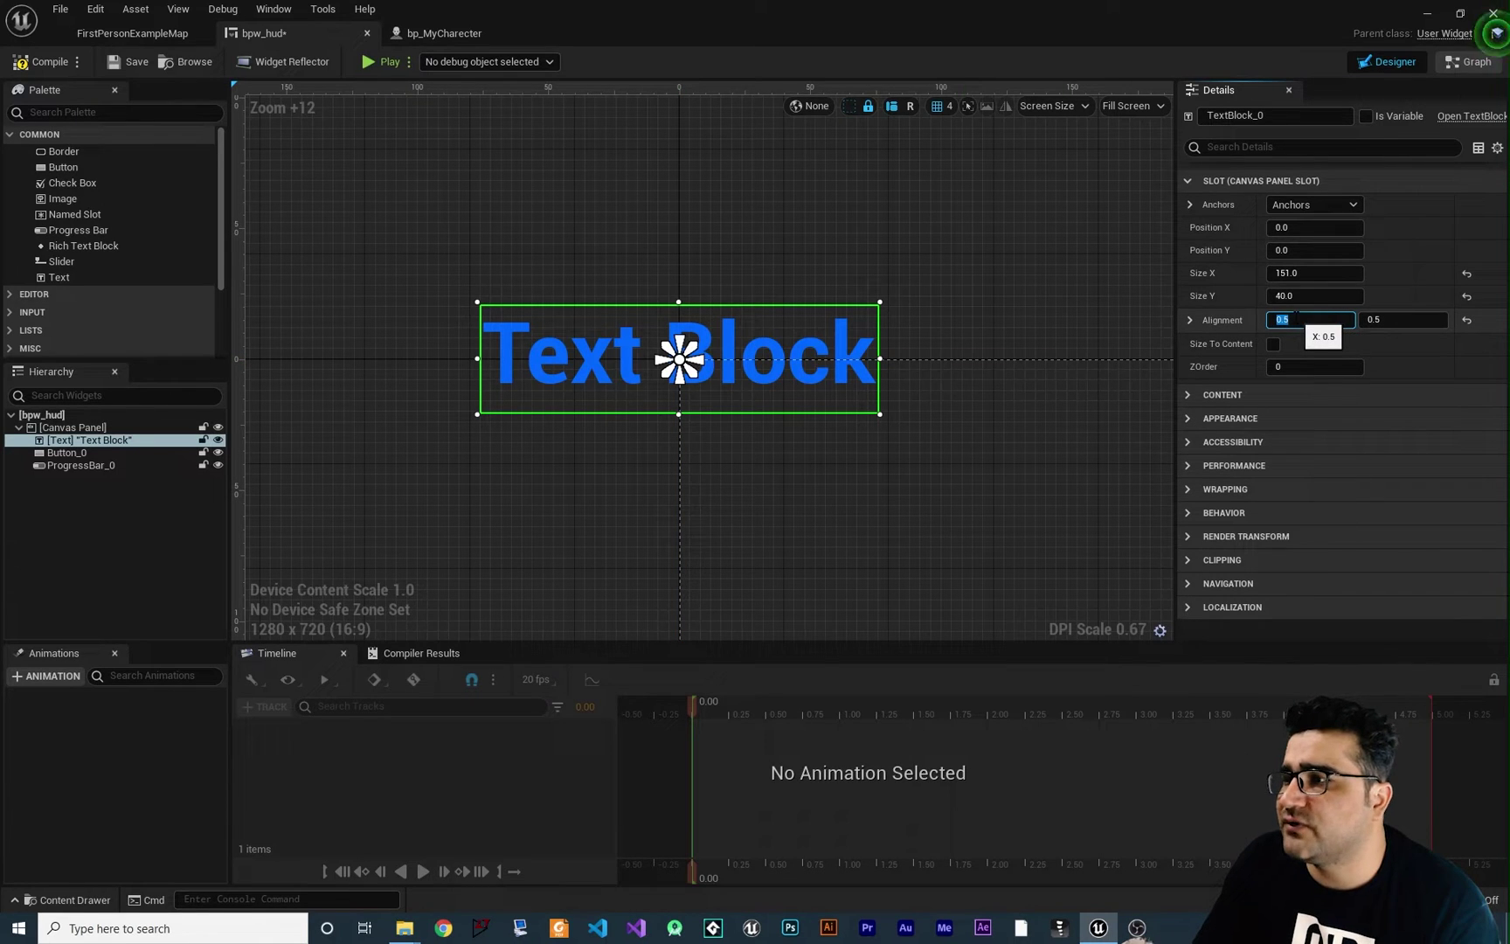
click(1362, 320)
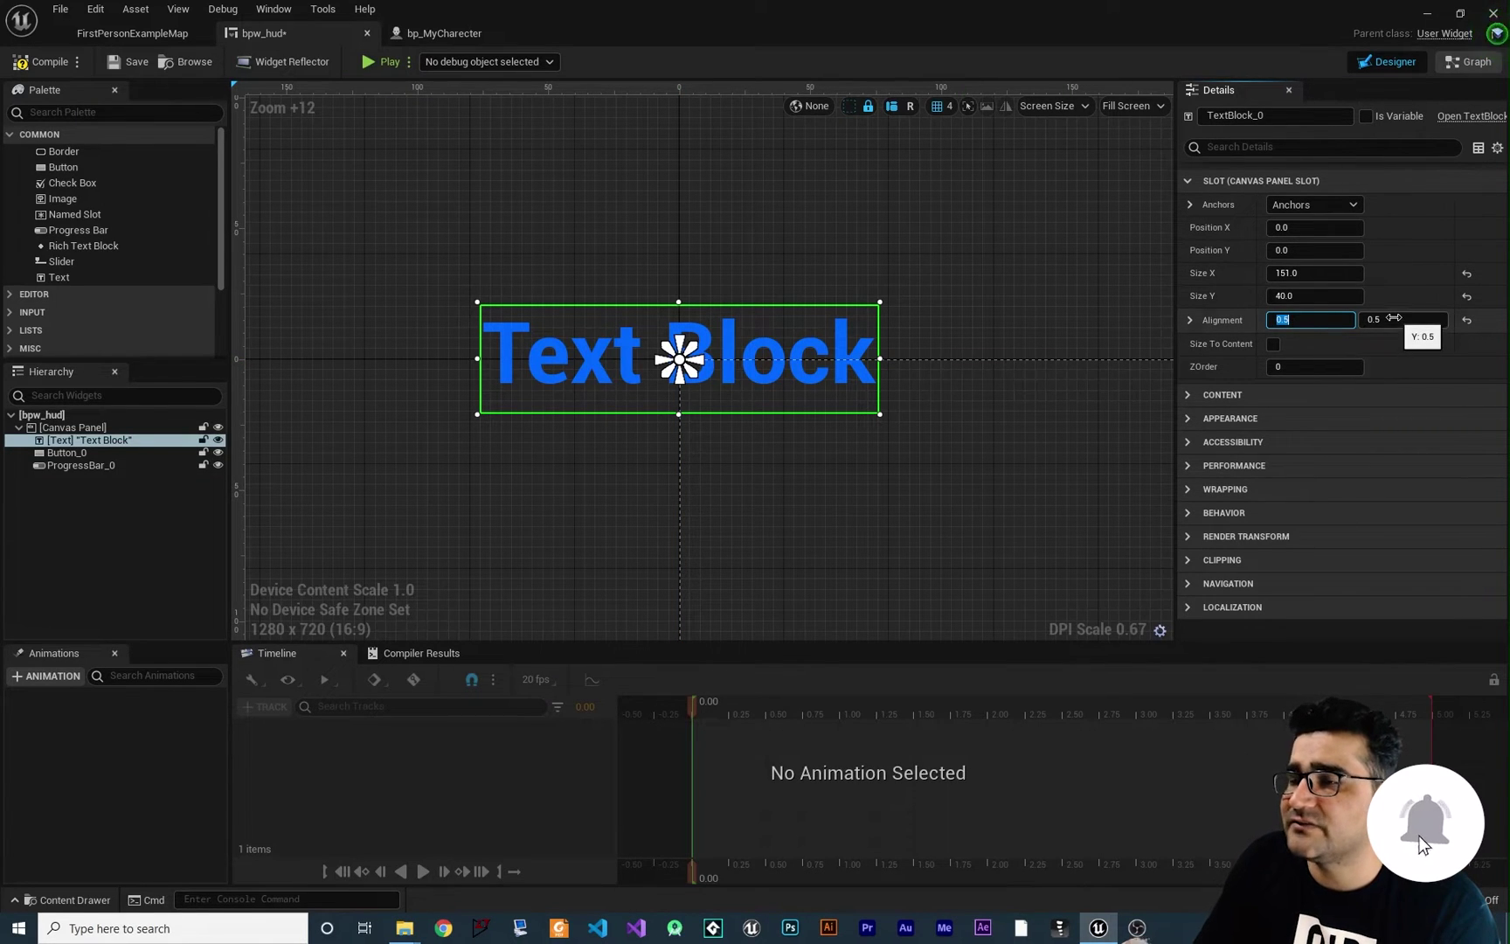
text(0)
key(Return)
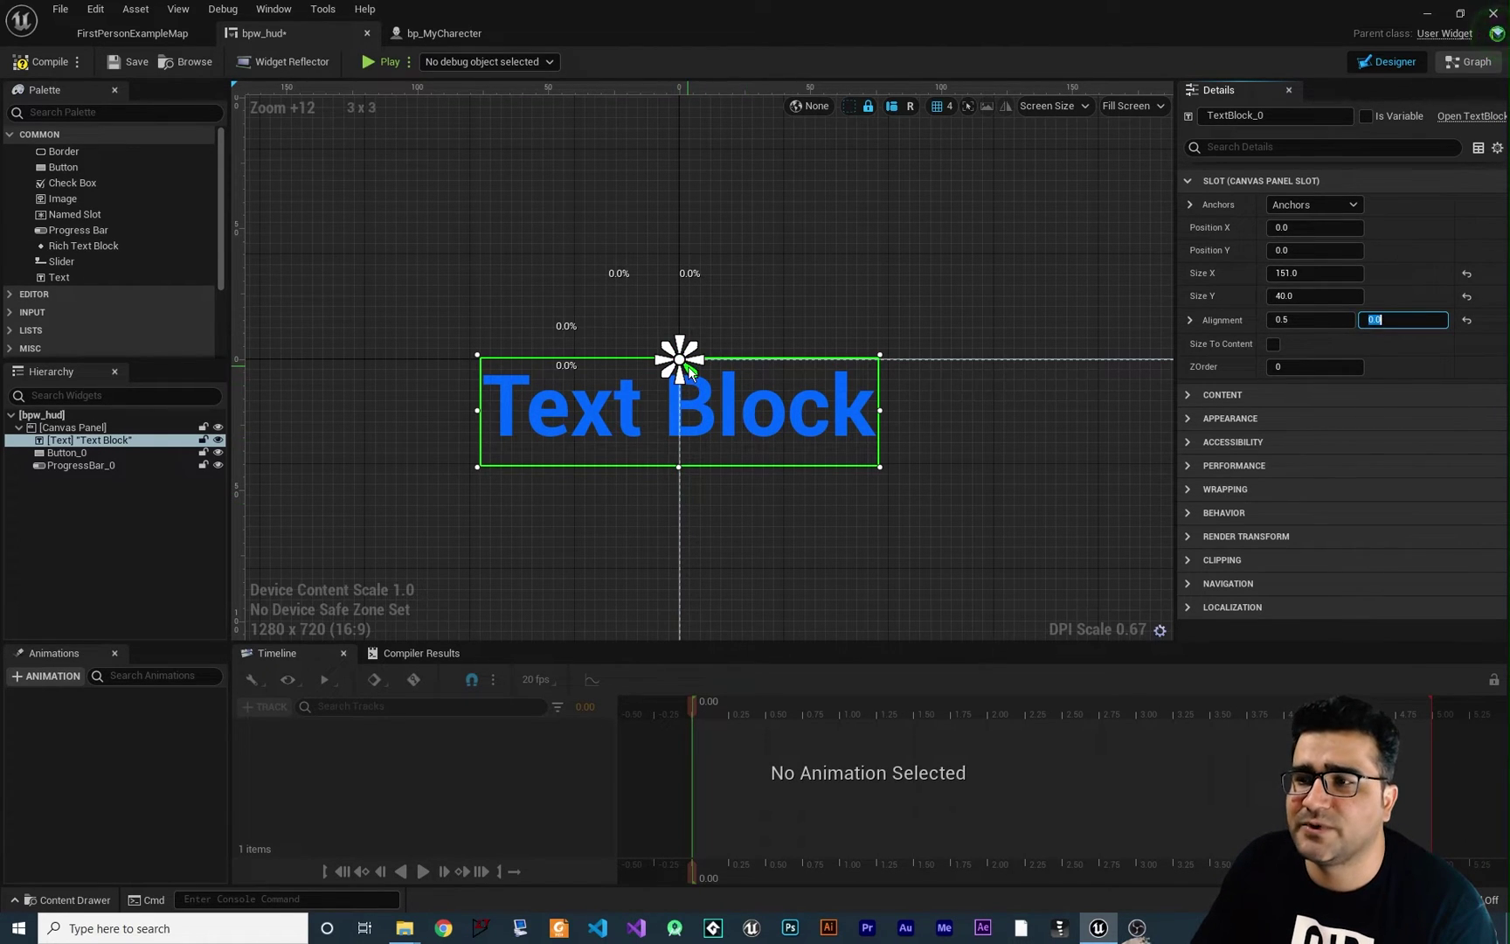
- Anchor the Text Block to top centre and drag the progress bar lower on the canvas
scroll(799, 508, down, 1)
right_drag(799, 509, 657, 472)
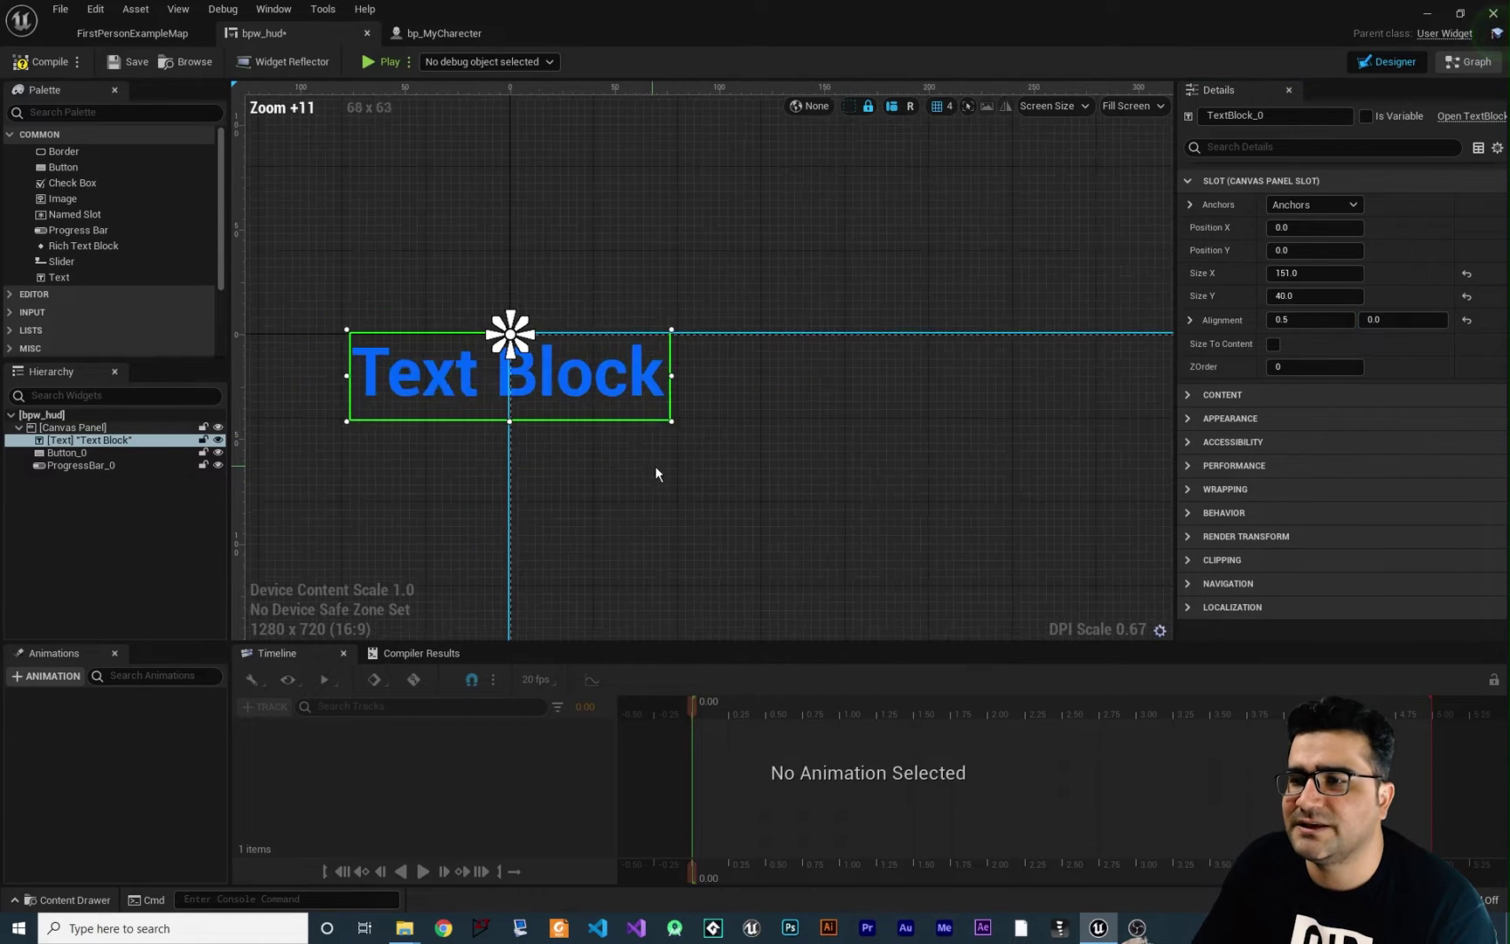
scroll(658, 472, down, 2)
click(1322, 206)
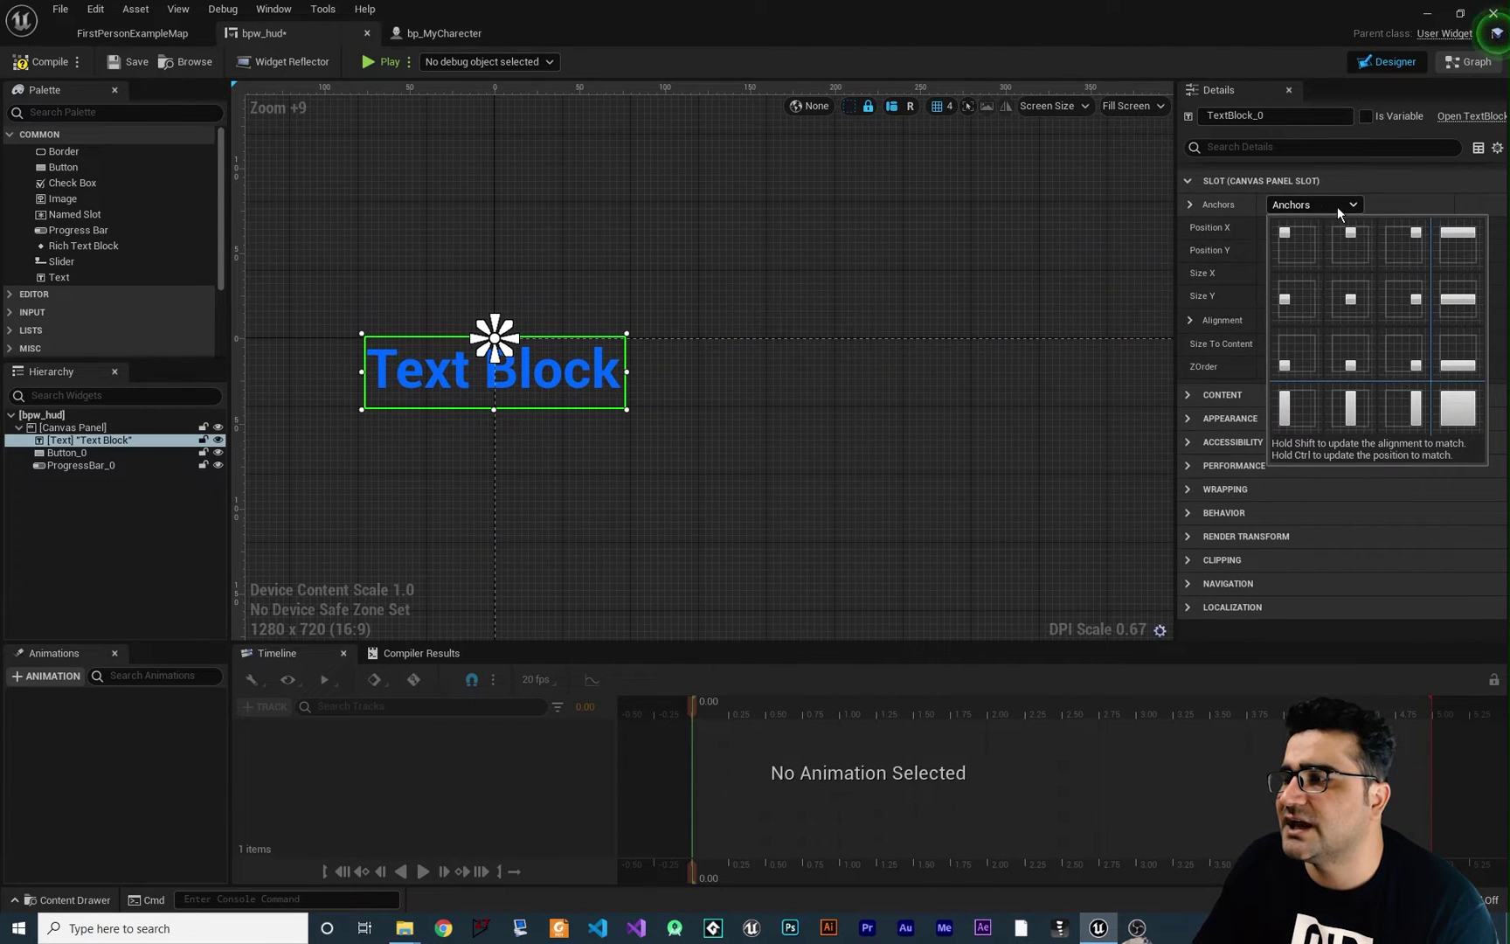
click(1352, 243)
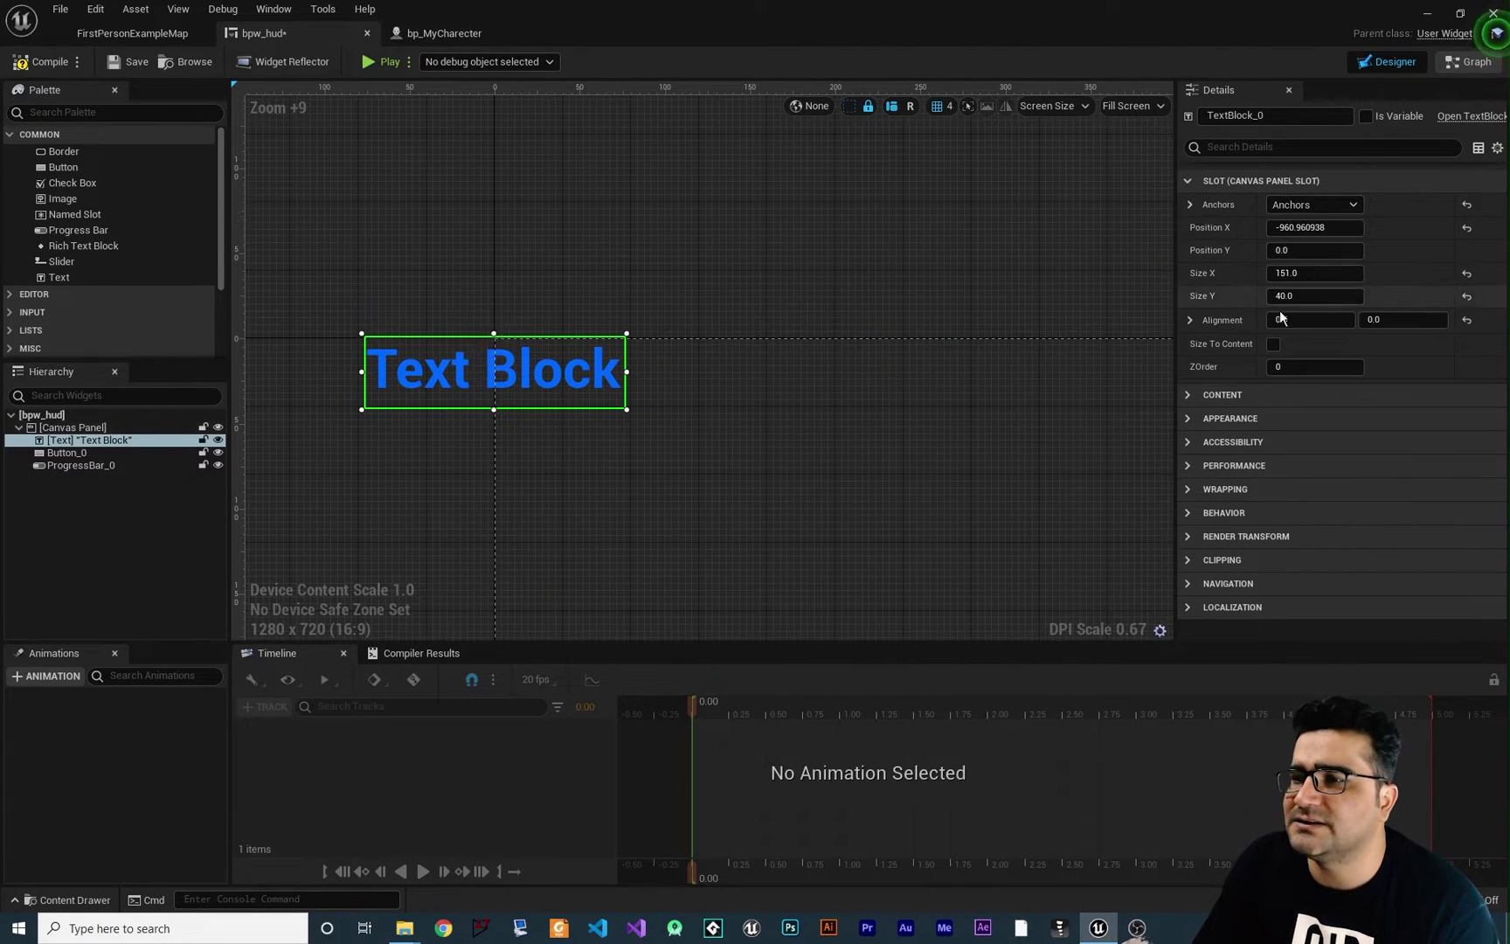
scroll(787, 434, down, 7)
scroll(916, 499, down, 6)
scroll(741, 461, up, 3)
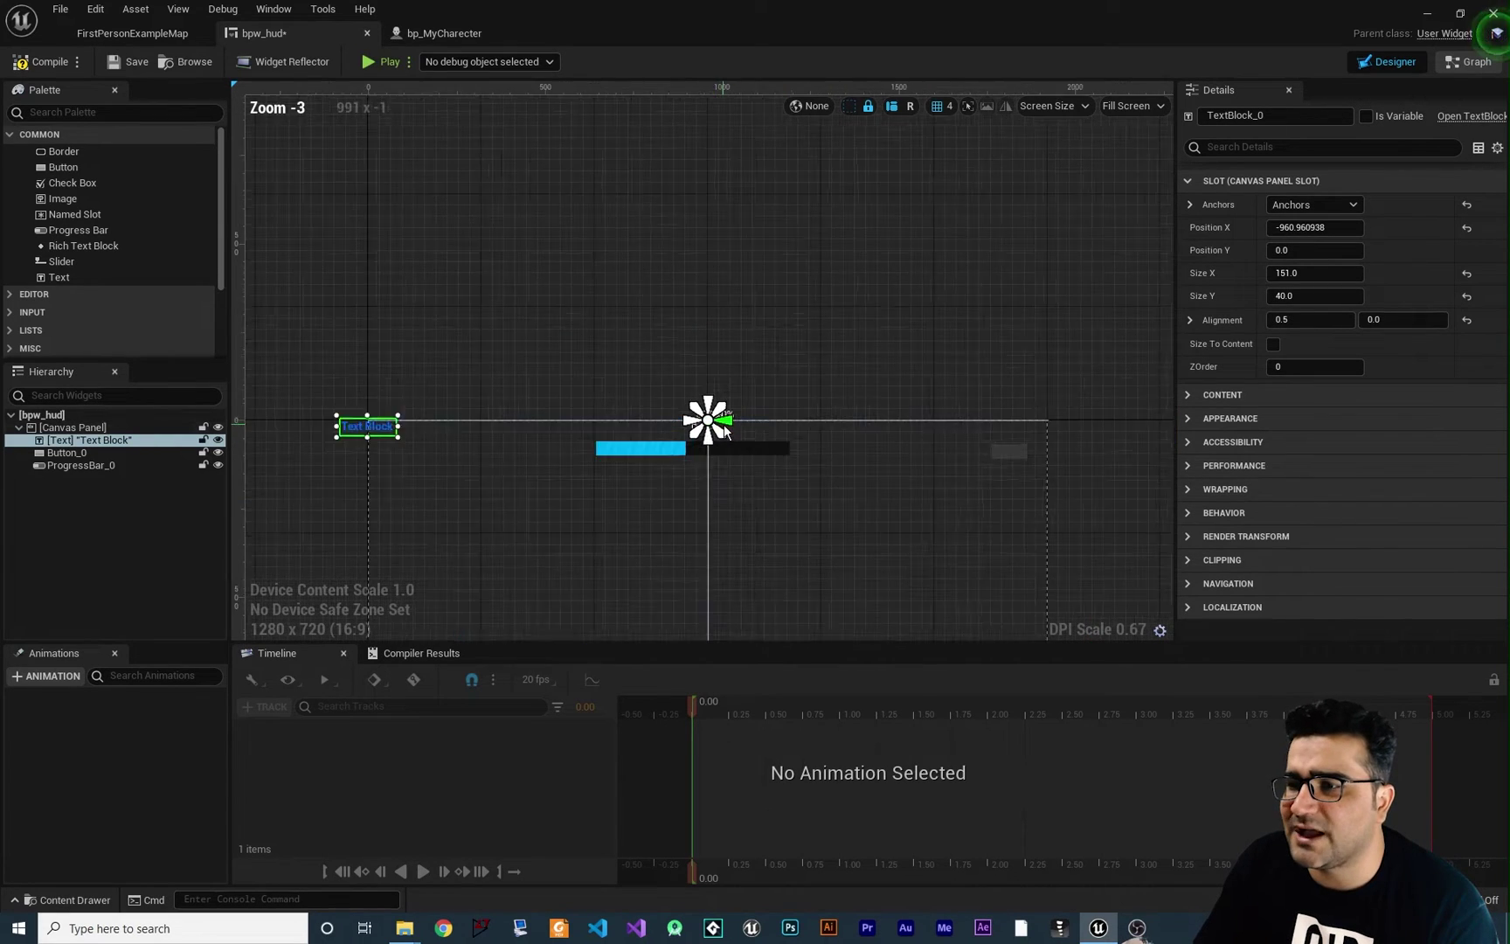
right_drag(702, 427, 830, 361)
drag(829, 361, 716, 559)
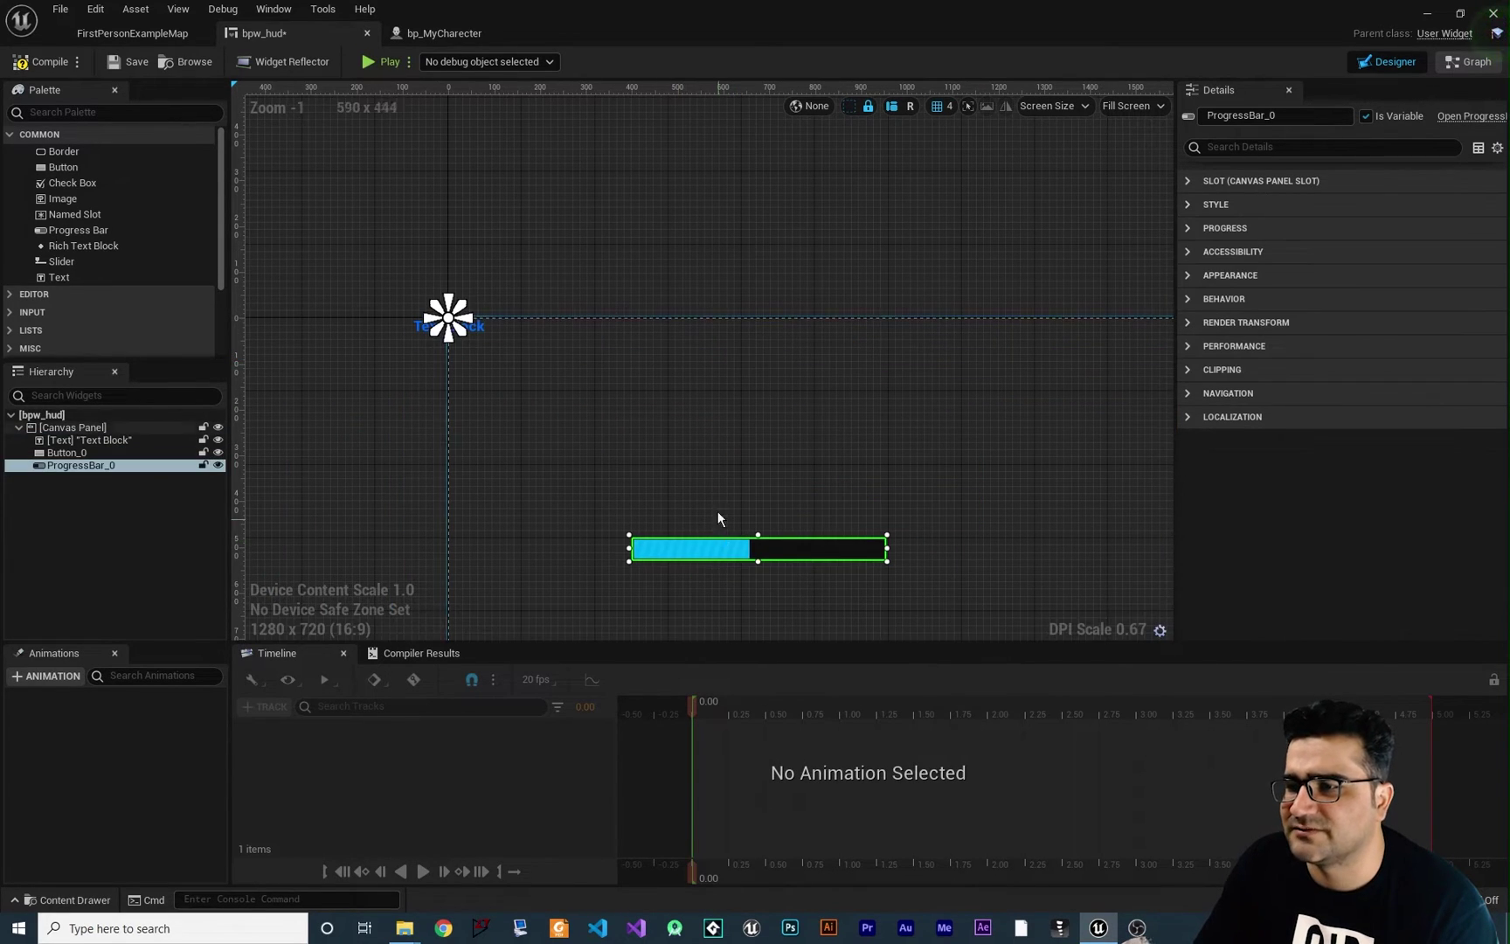
- Set the Text Block's Position X to 0 at its top-centre anchor
click(489, 327)
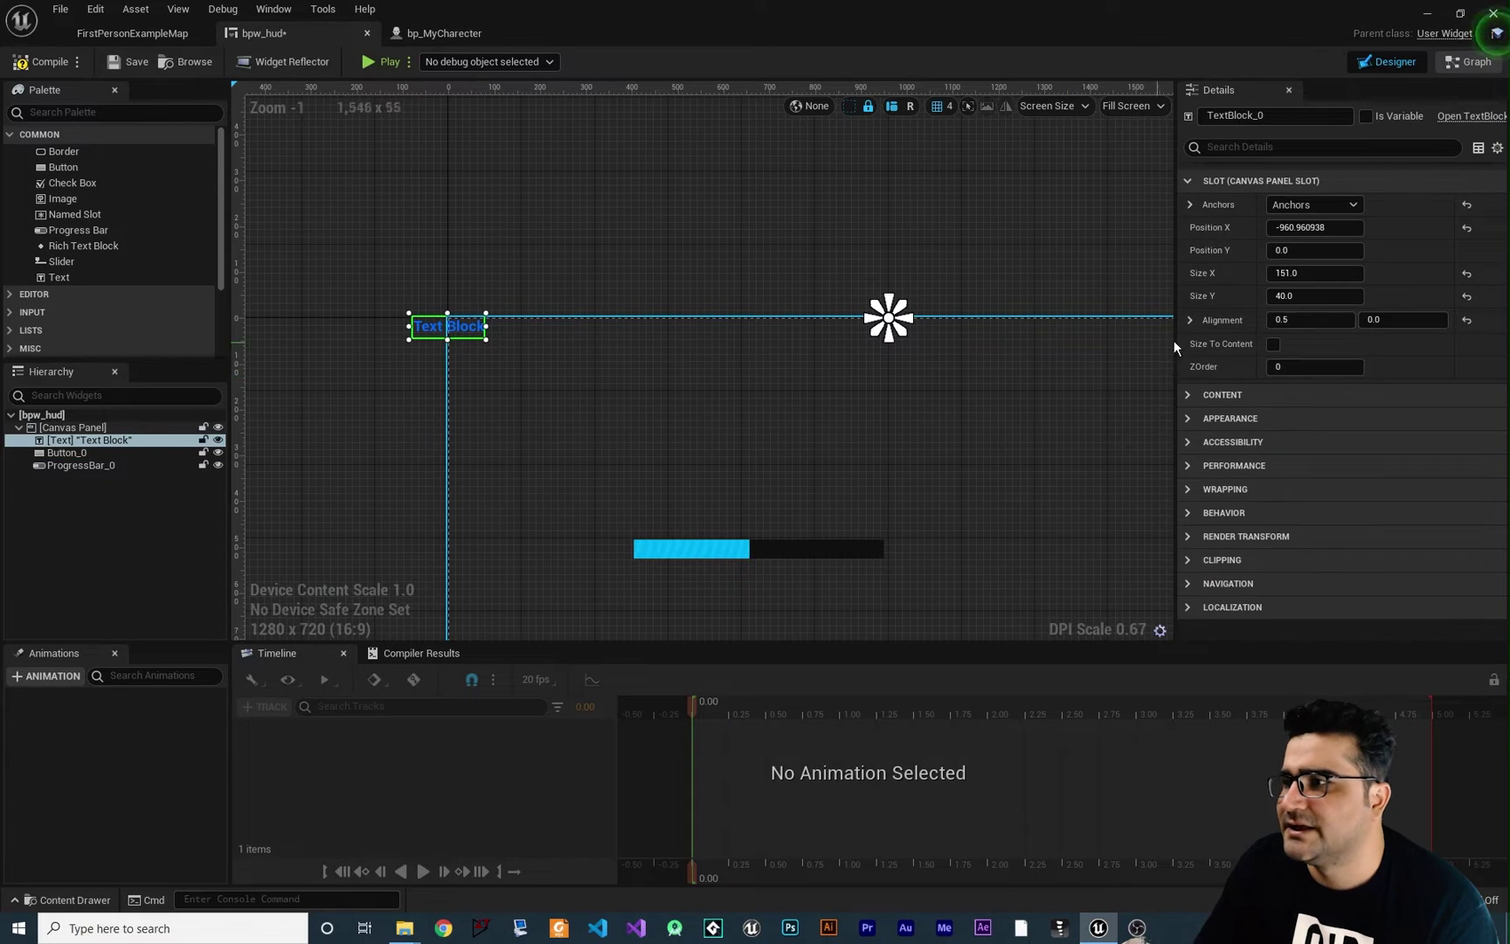
click(1303, 227)
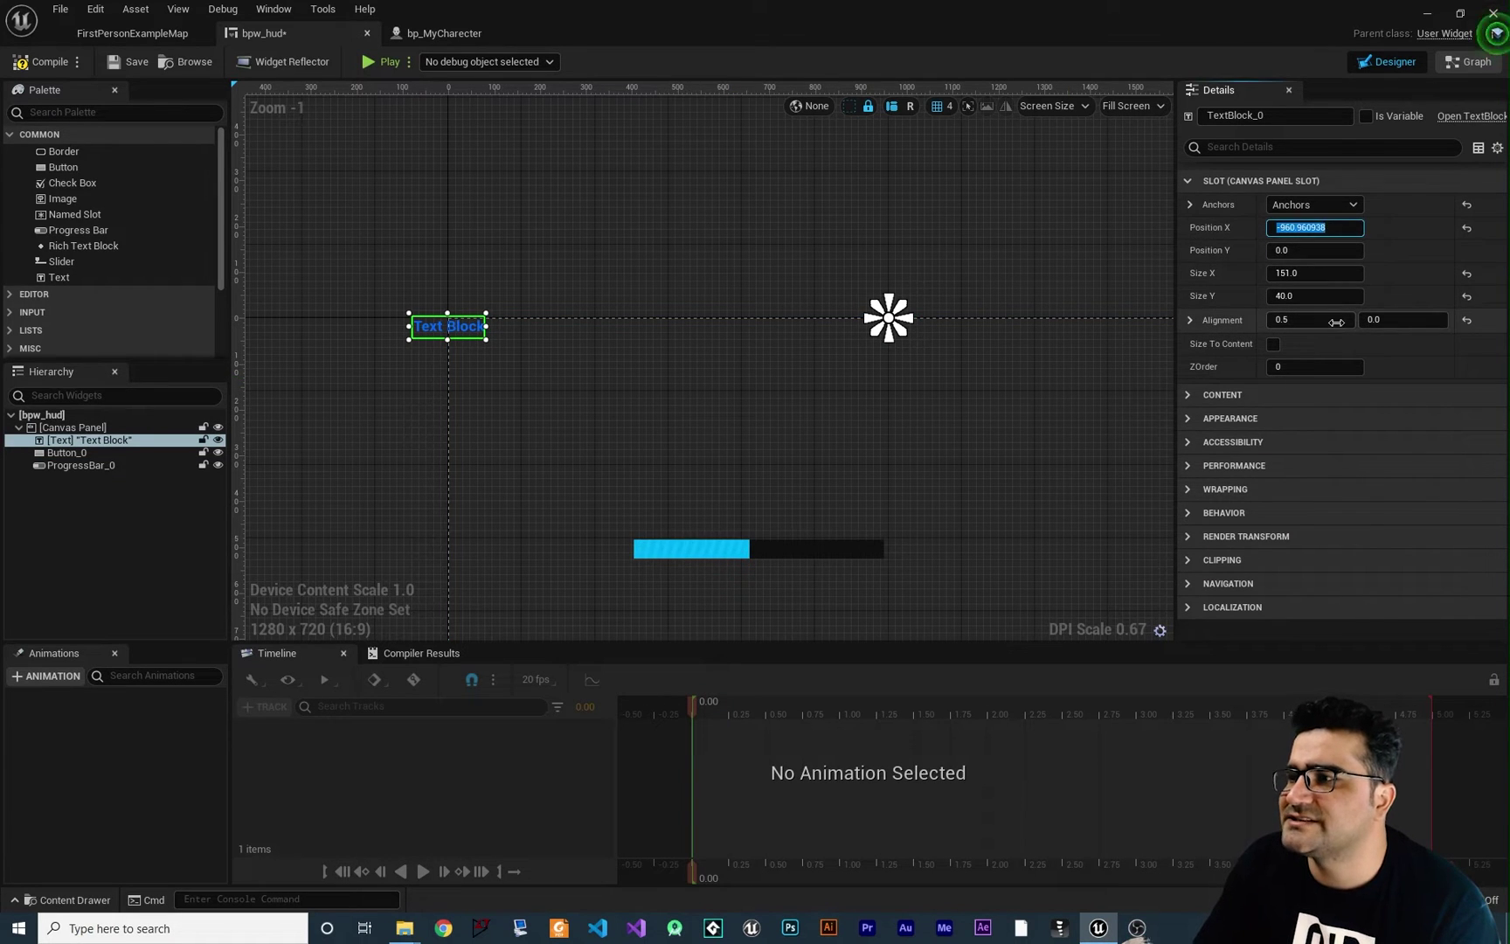
text(0)
key(Return)
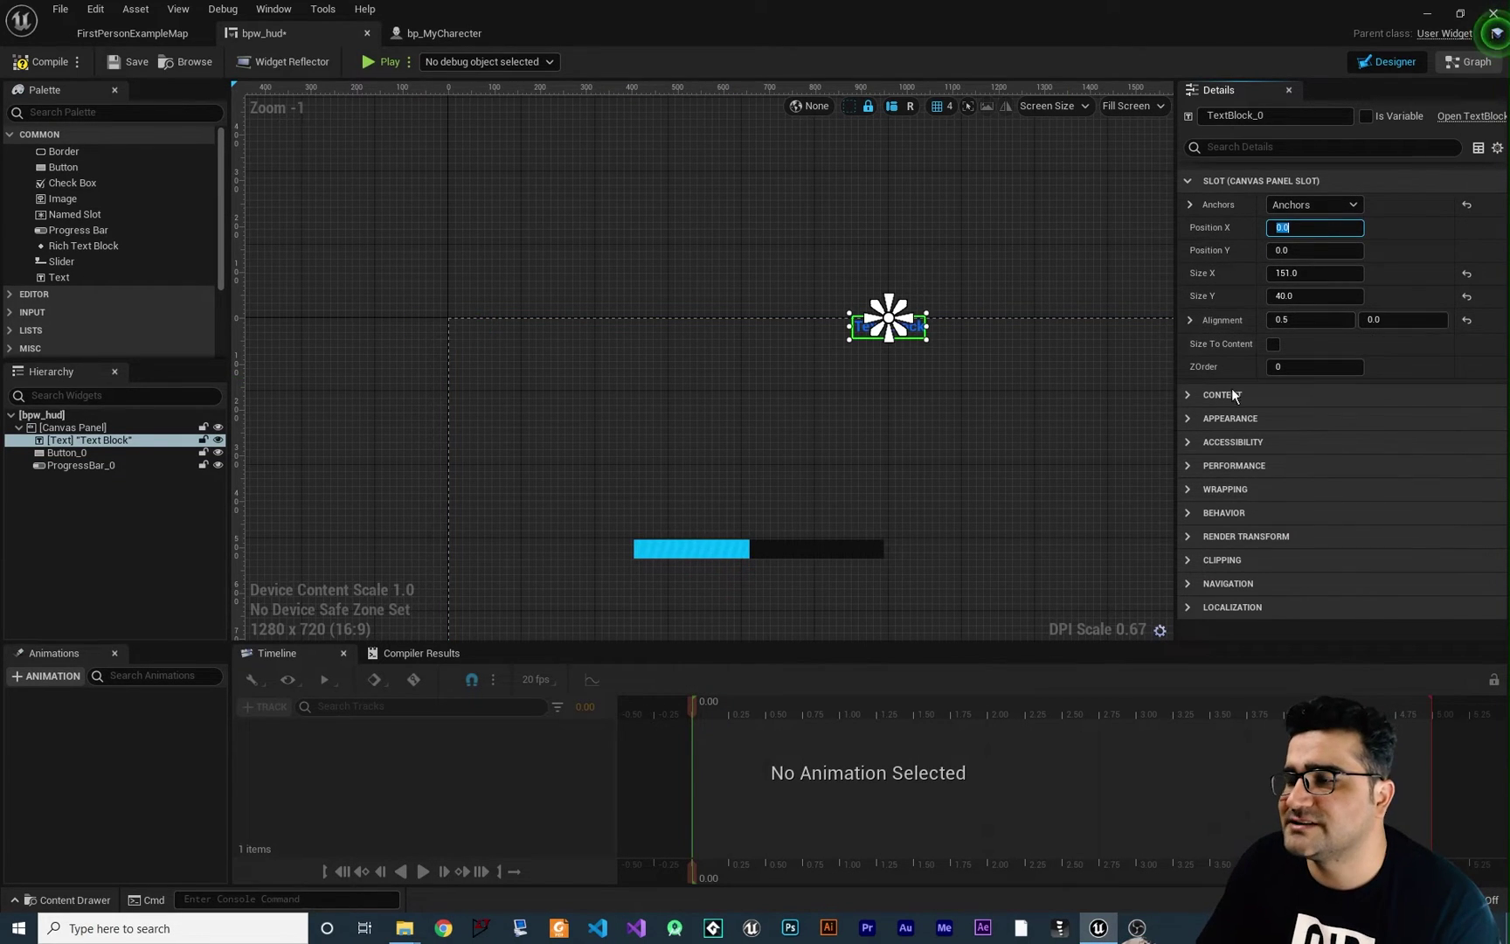
scroll(819, 408, up, 3)
scroll(644, 361, up, 11)
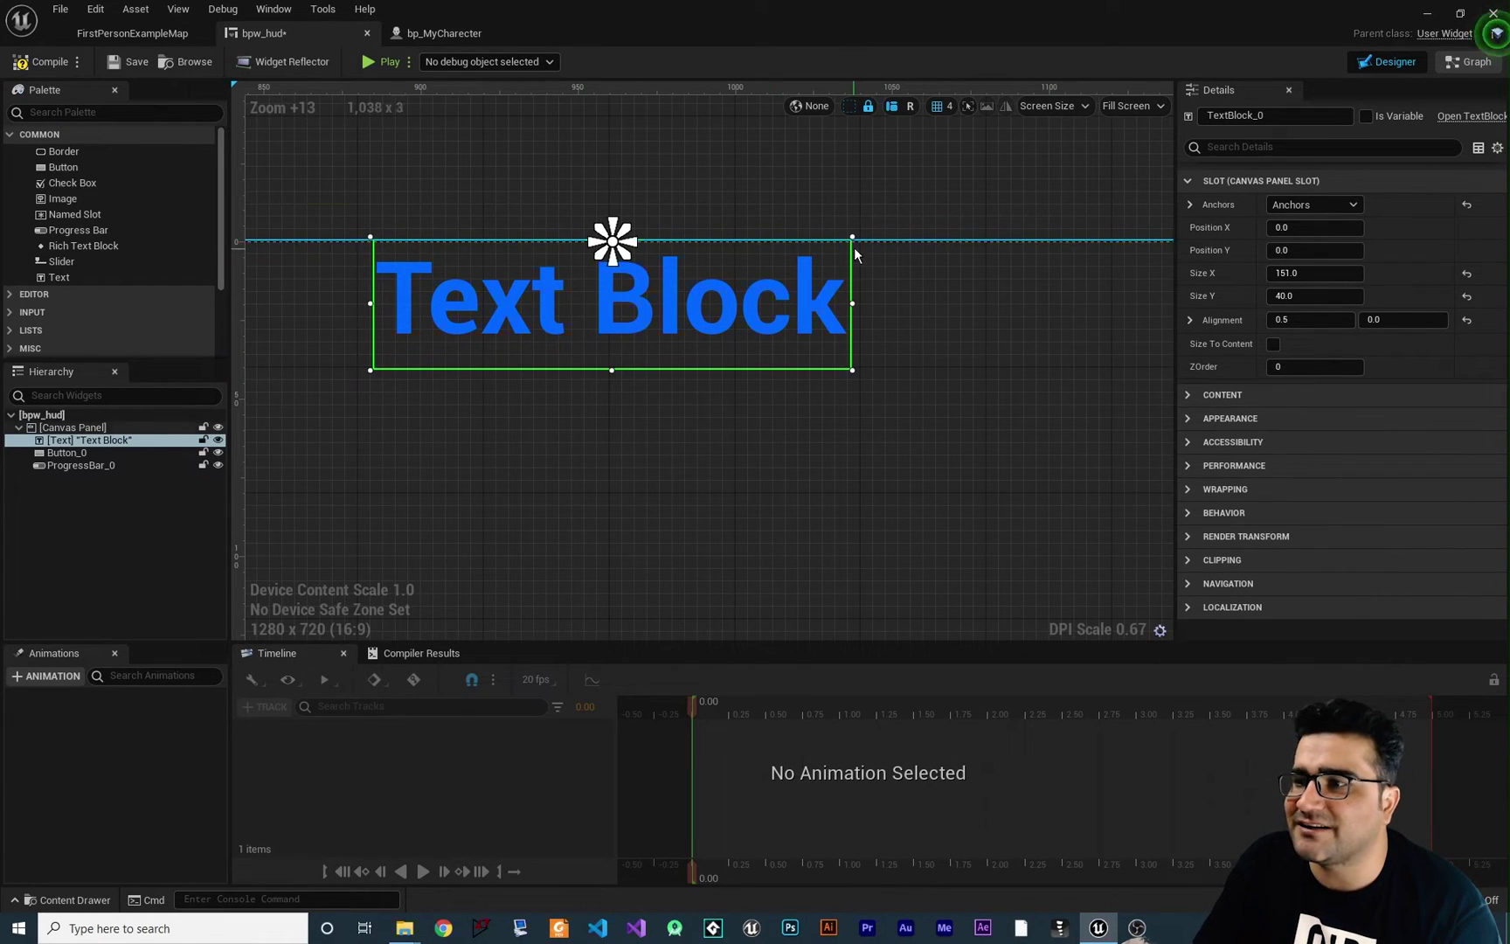
drag(614, 245, 616, 249)
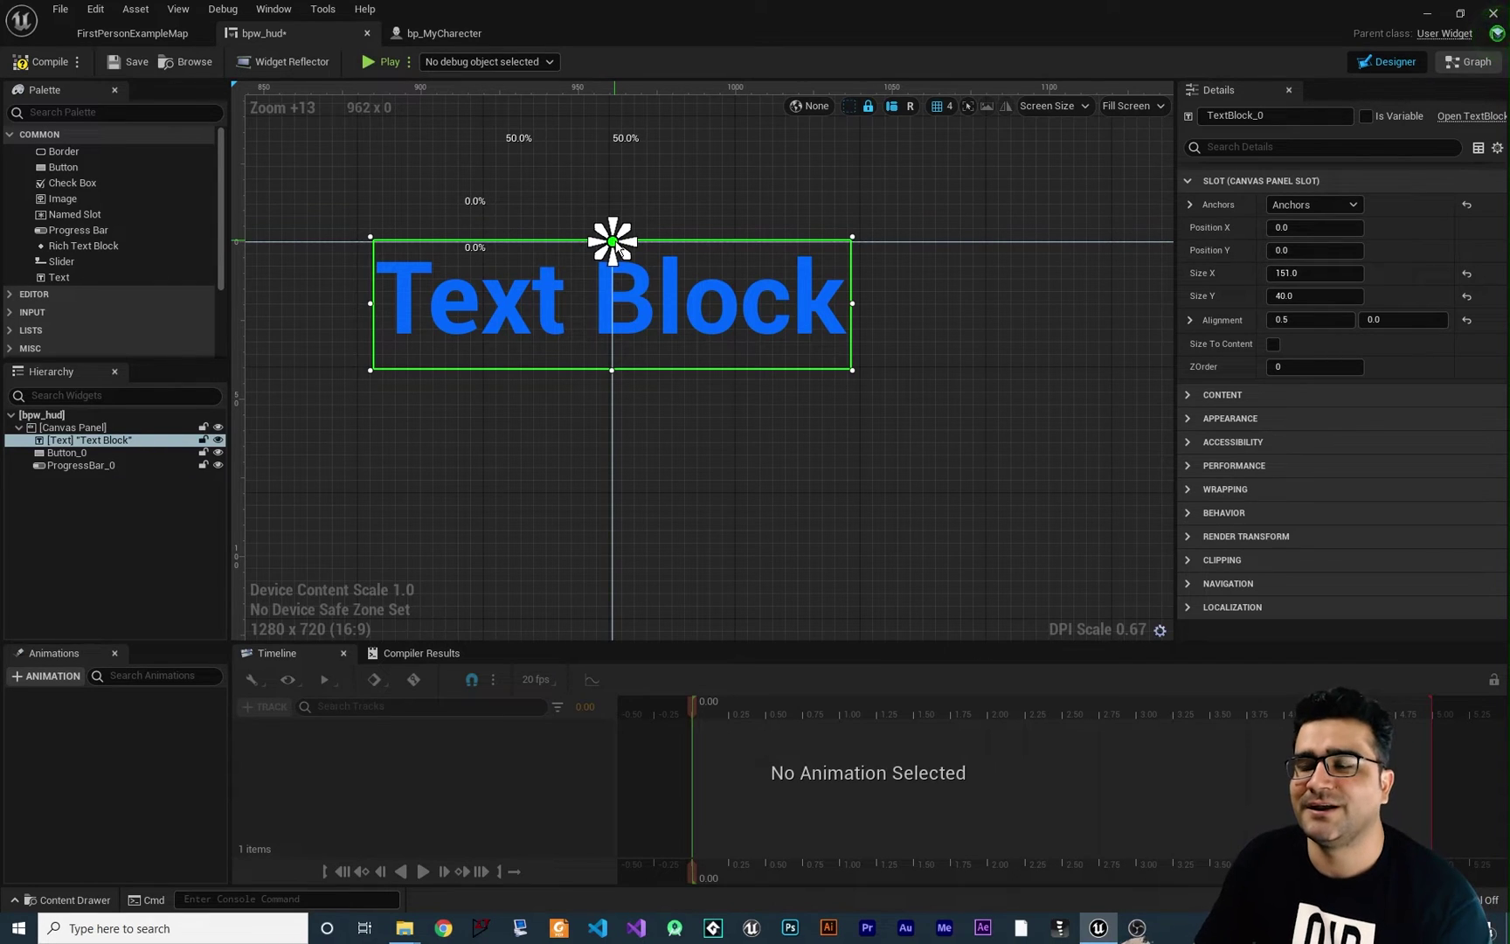
drag(617, 250, 614, 247)
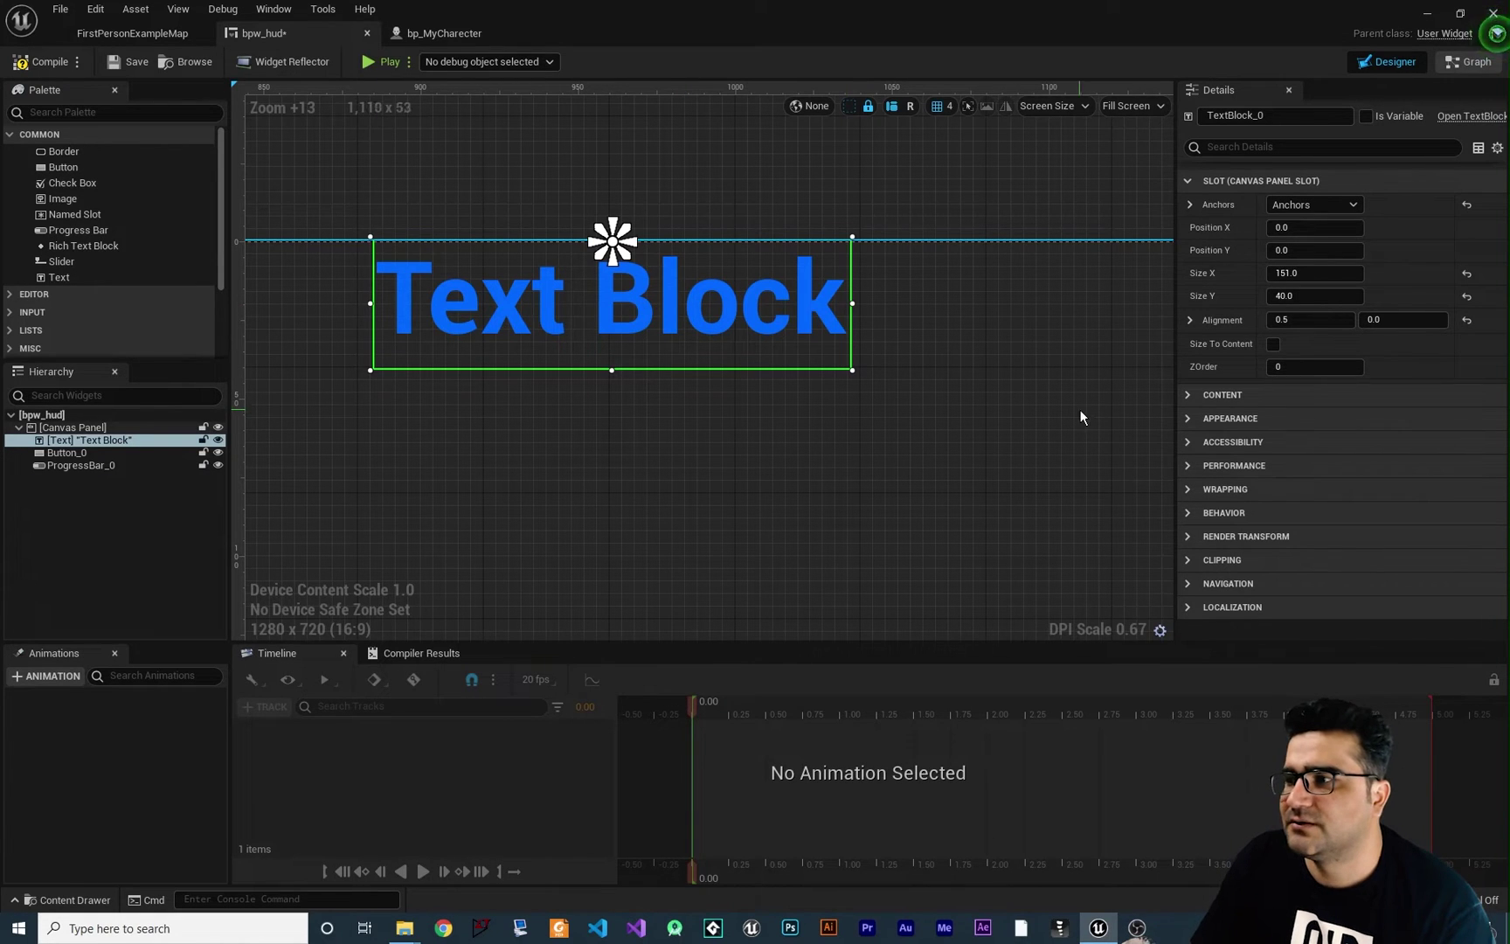
- Change the Text Block's Color and Opacity from blue to yellow
click(1187, 418)
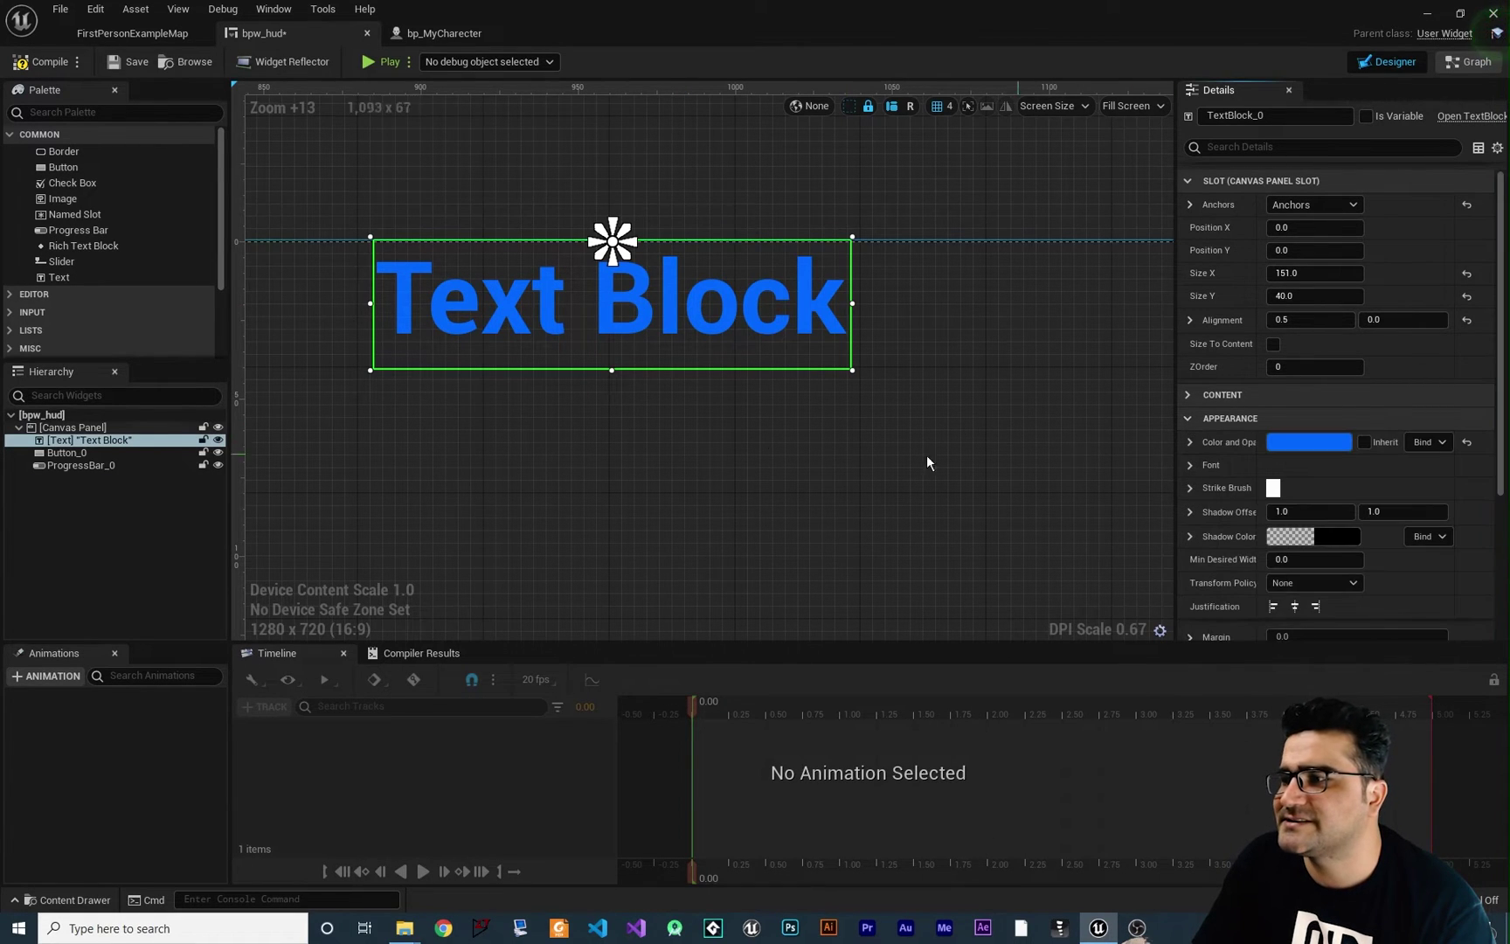
scroll(694, 391, down, 4)
scroll(720, 437, down, 10)
scroll(738, 438, up, 3)
drag(1178, 437, 1081, 435)
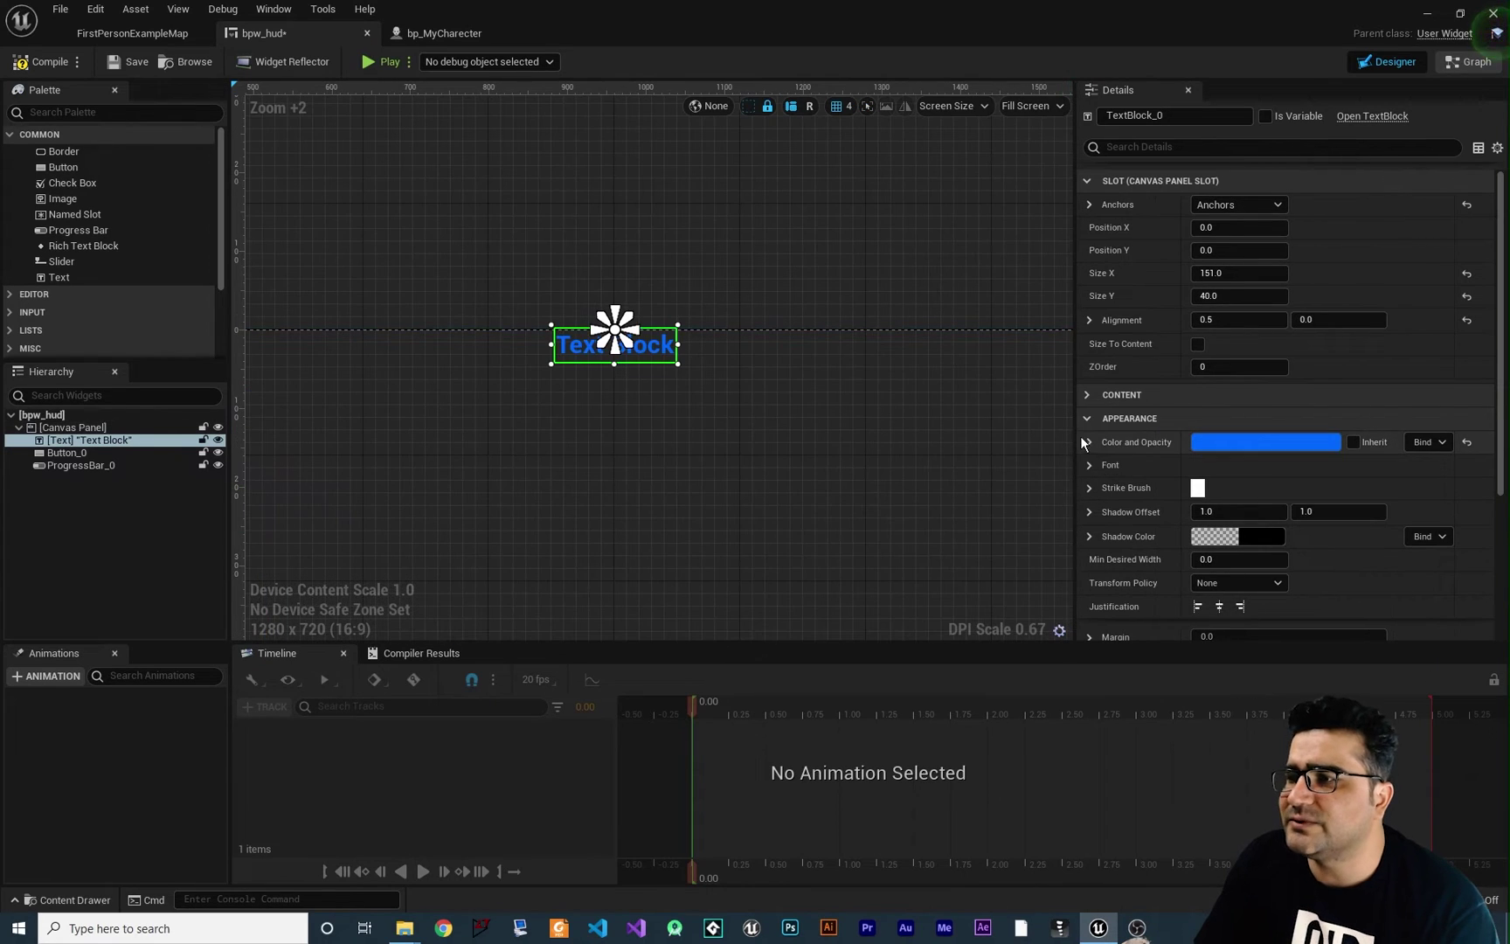
click(1237, 441)
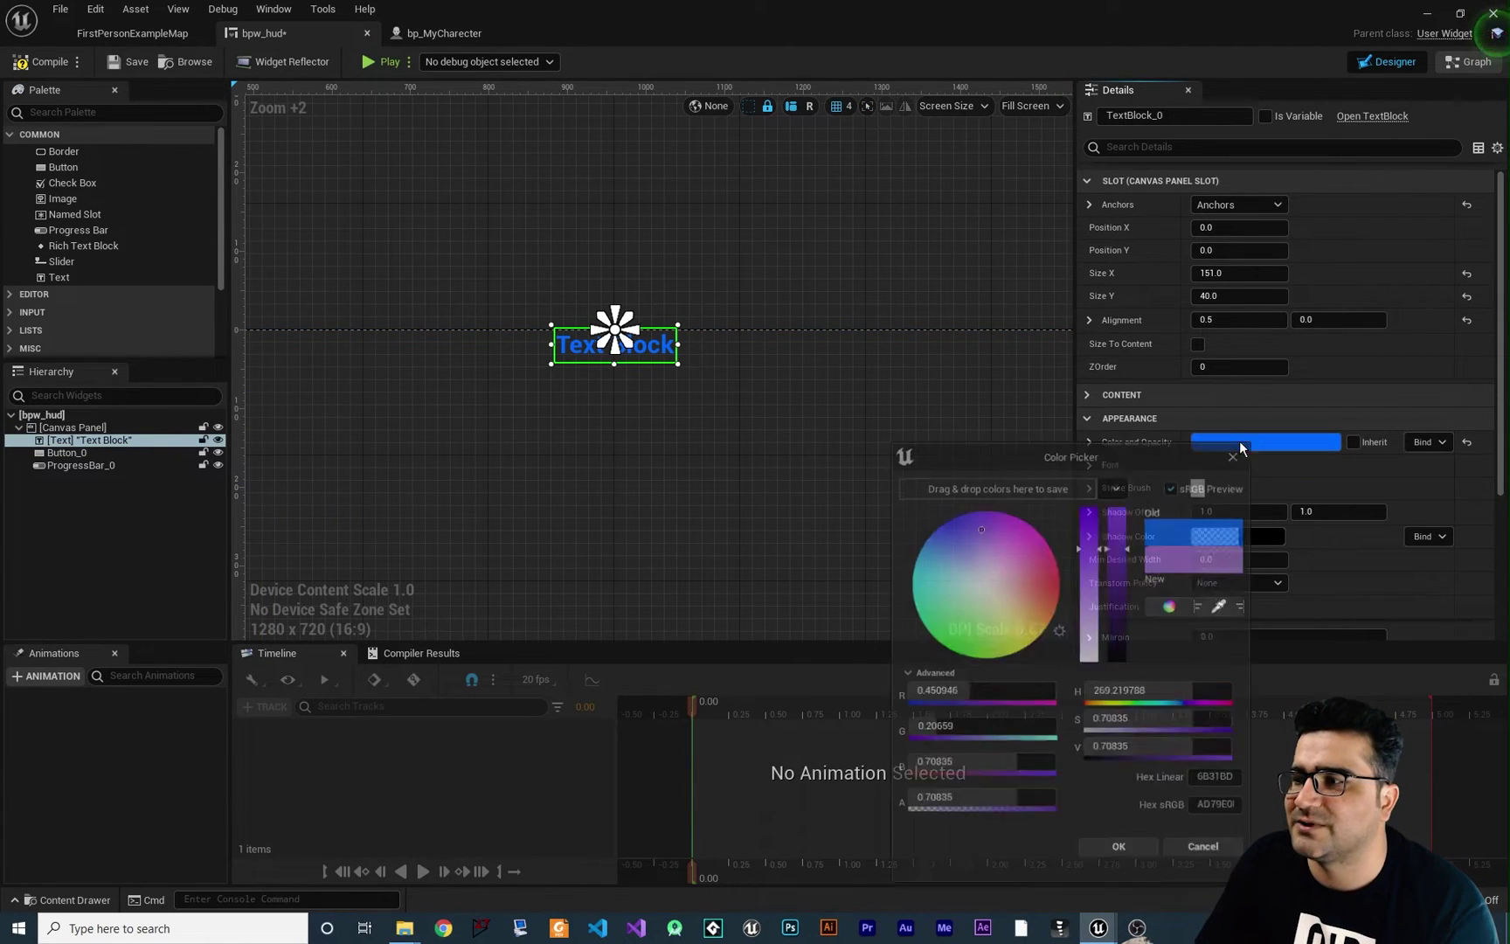
drag(1017, 617, 1036, 645)
click(1124, 849)
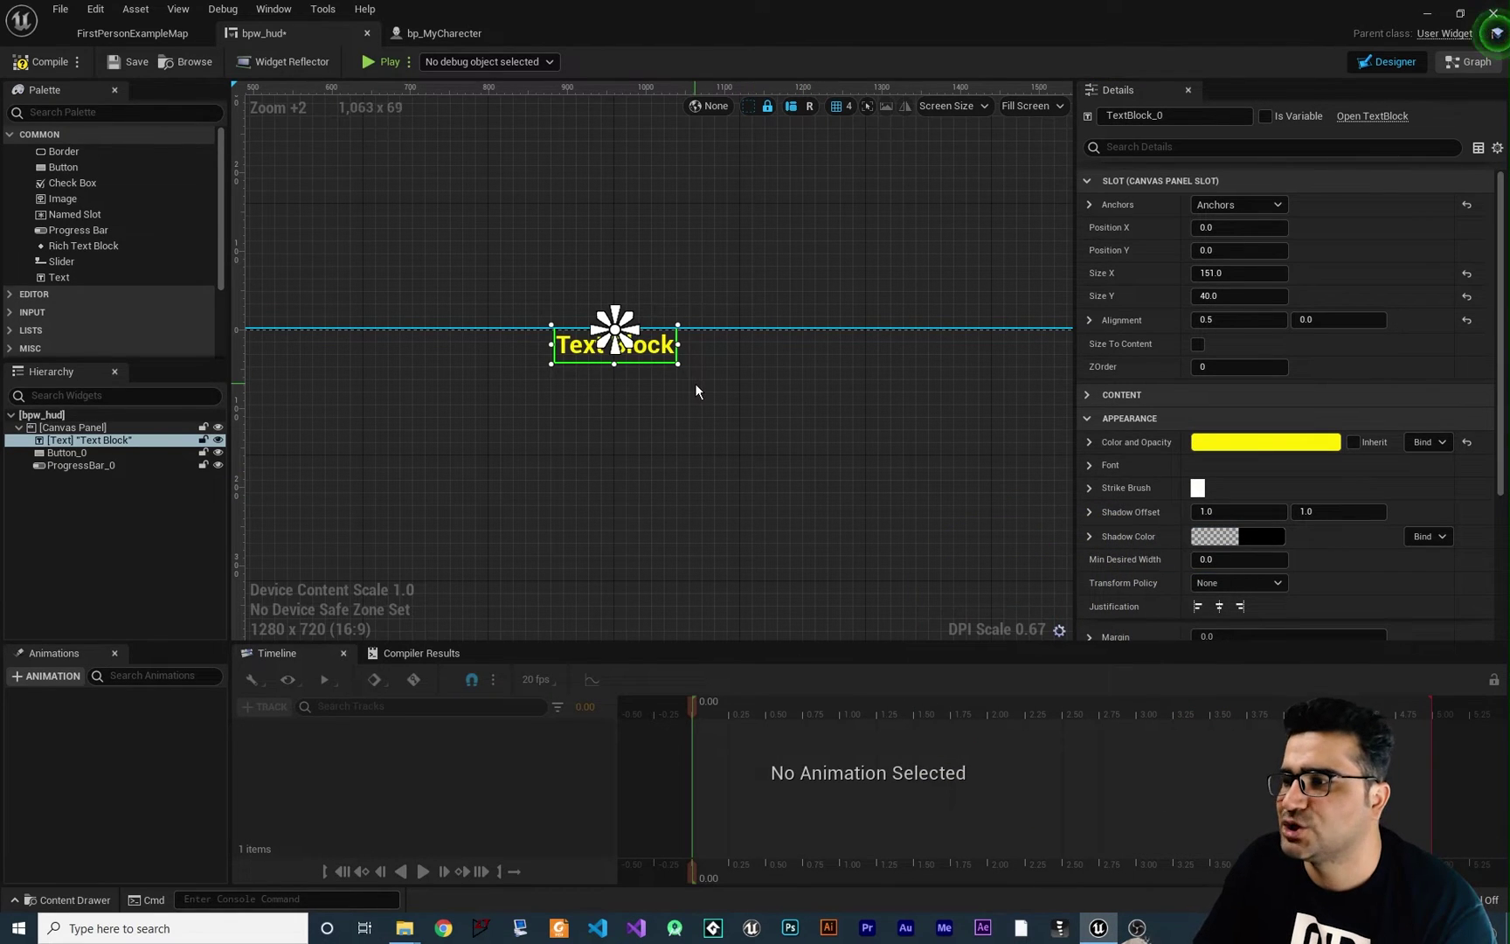
click(1090, 465)
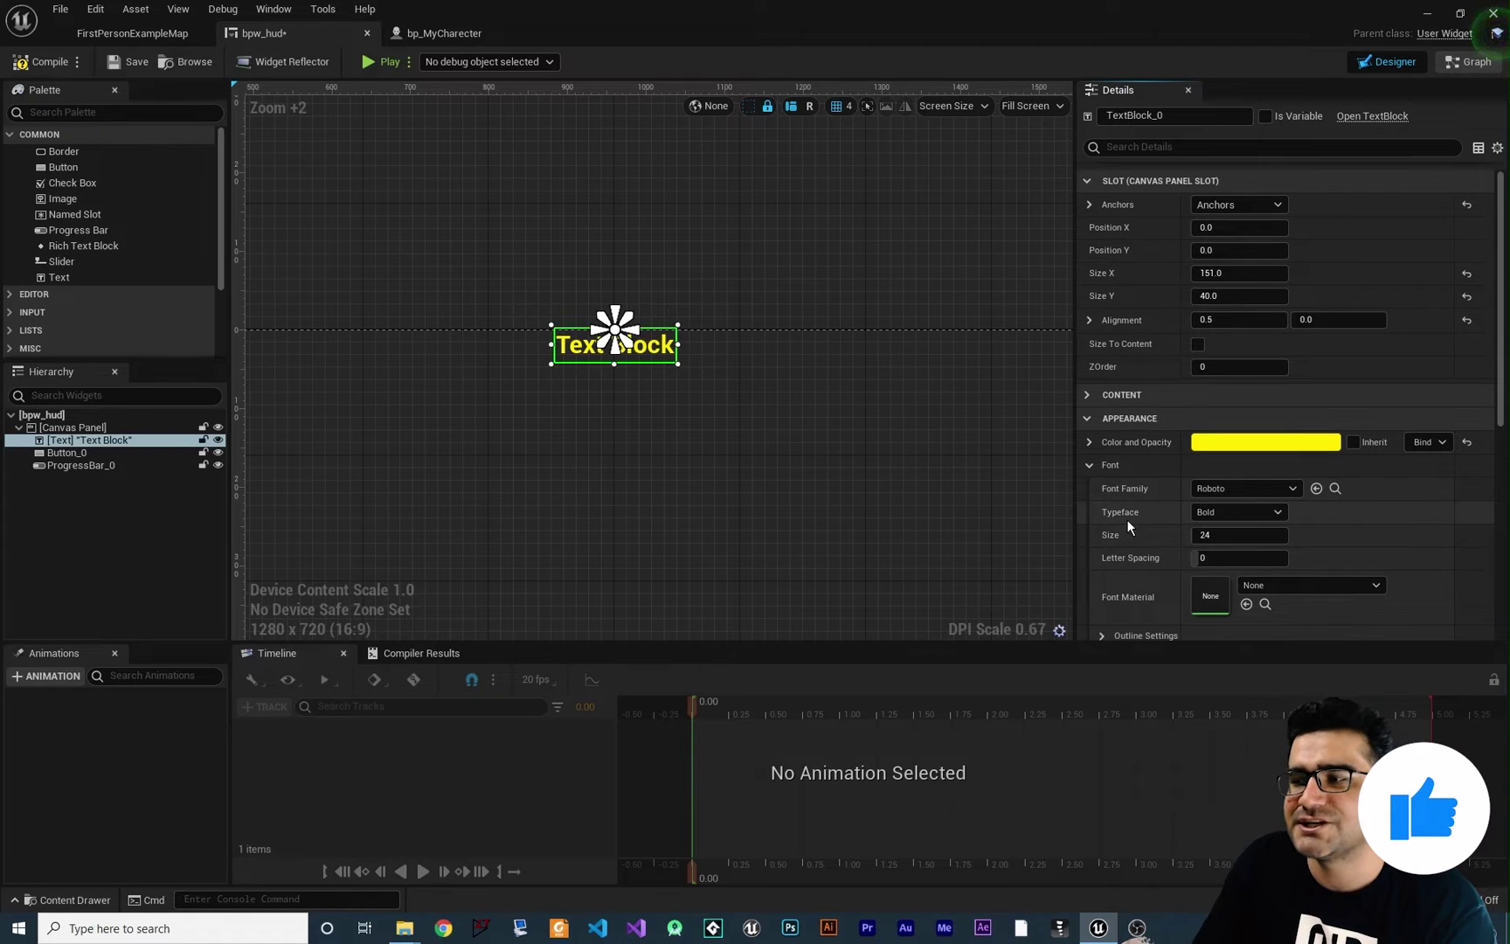
- Try Italic, then set the typeface back to Bold and the font size to 72
scroll(1176, 504, down, 1)
click(1224, 488)
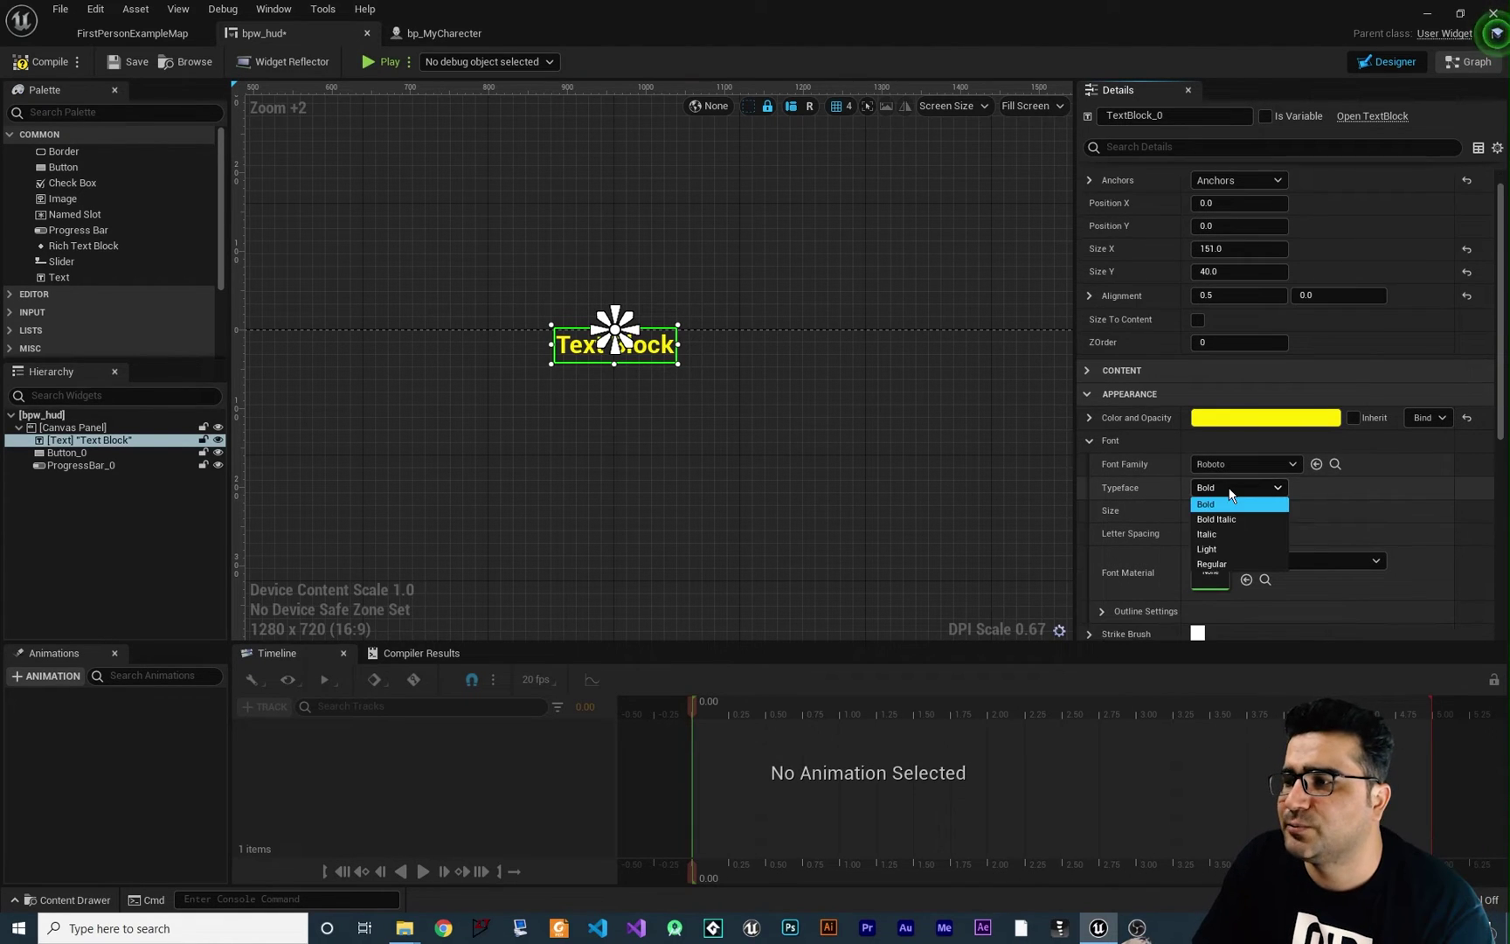
click(1229, 533)
click(1216, 488)
click(1217, 504)
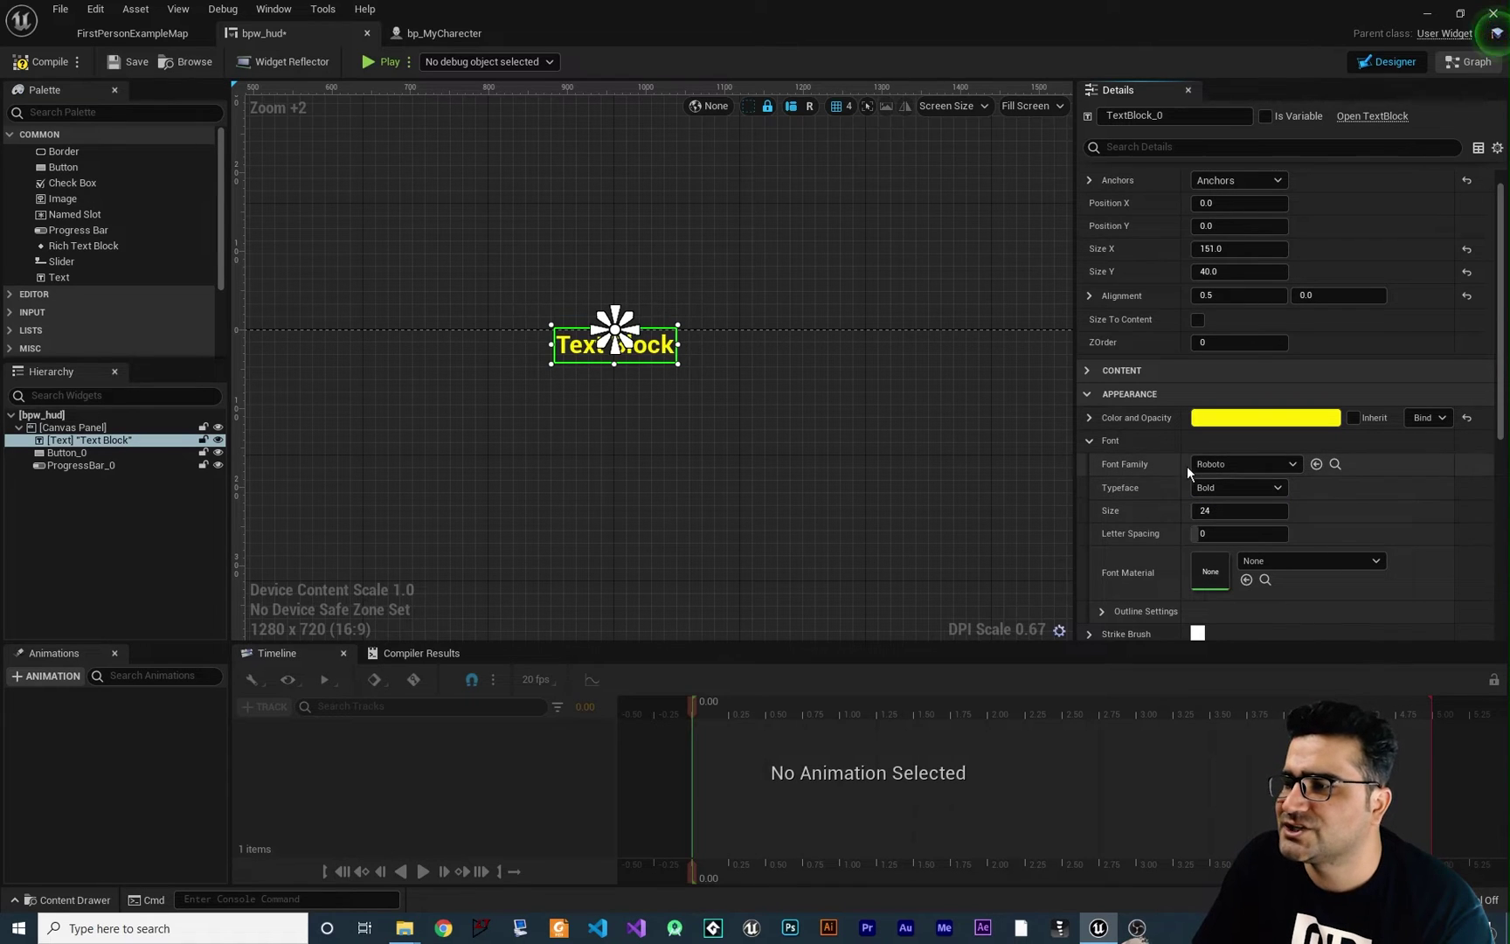
text(72)
key(Return)
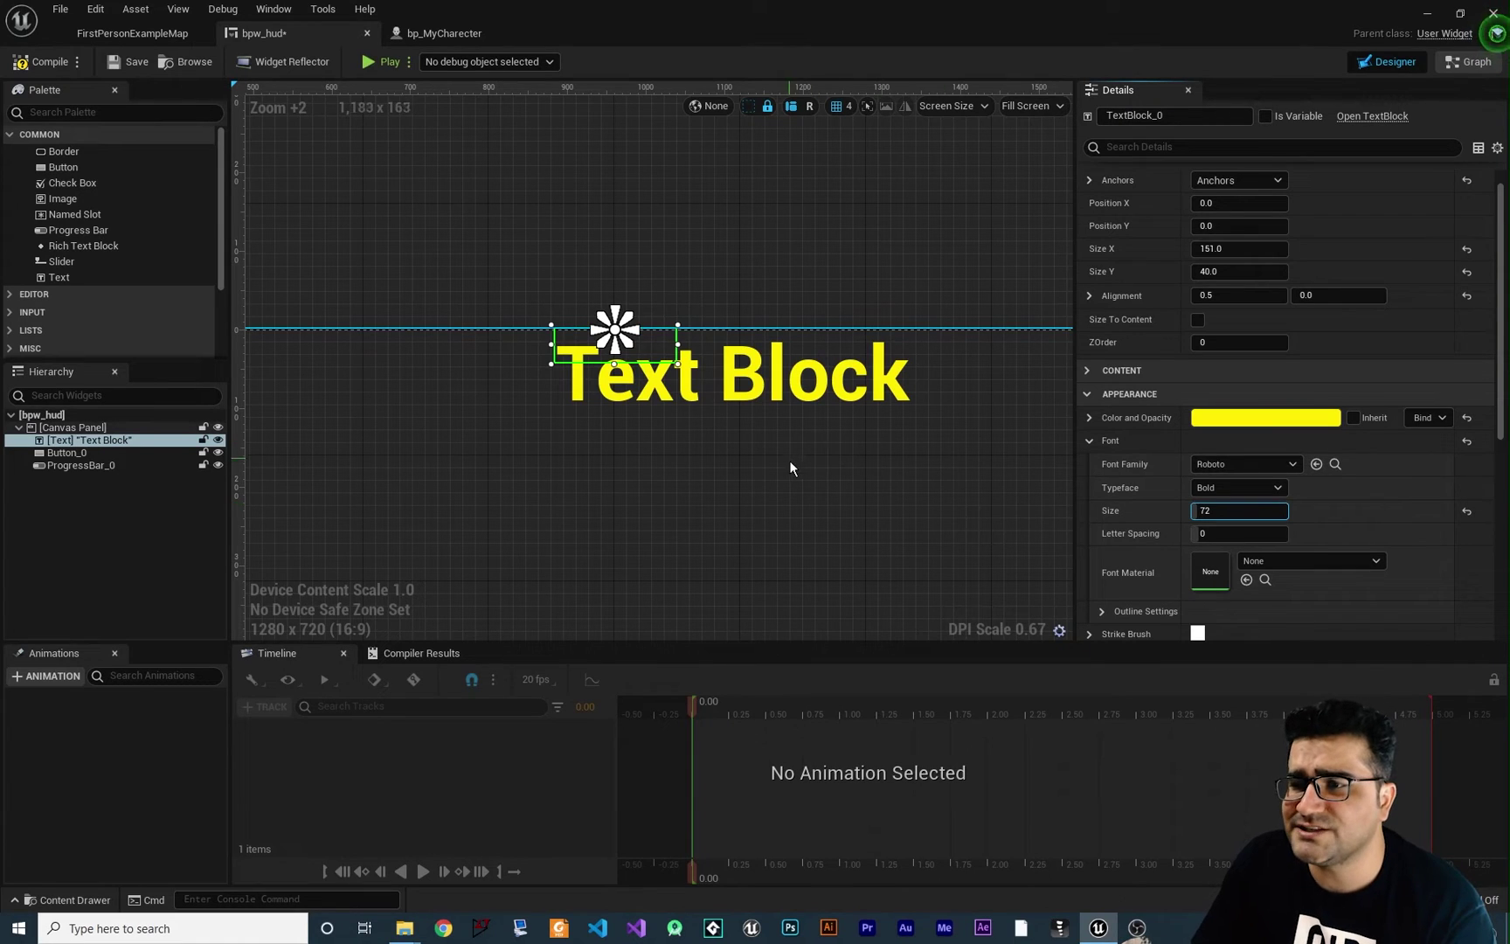
scroll(789, 417, up, 3)
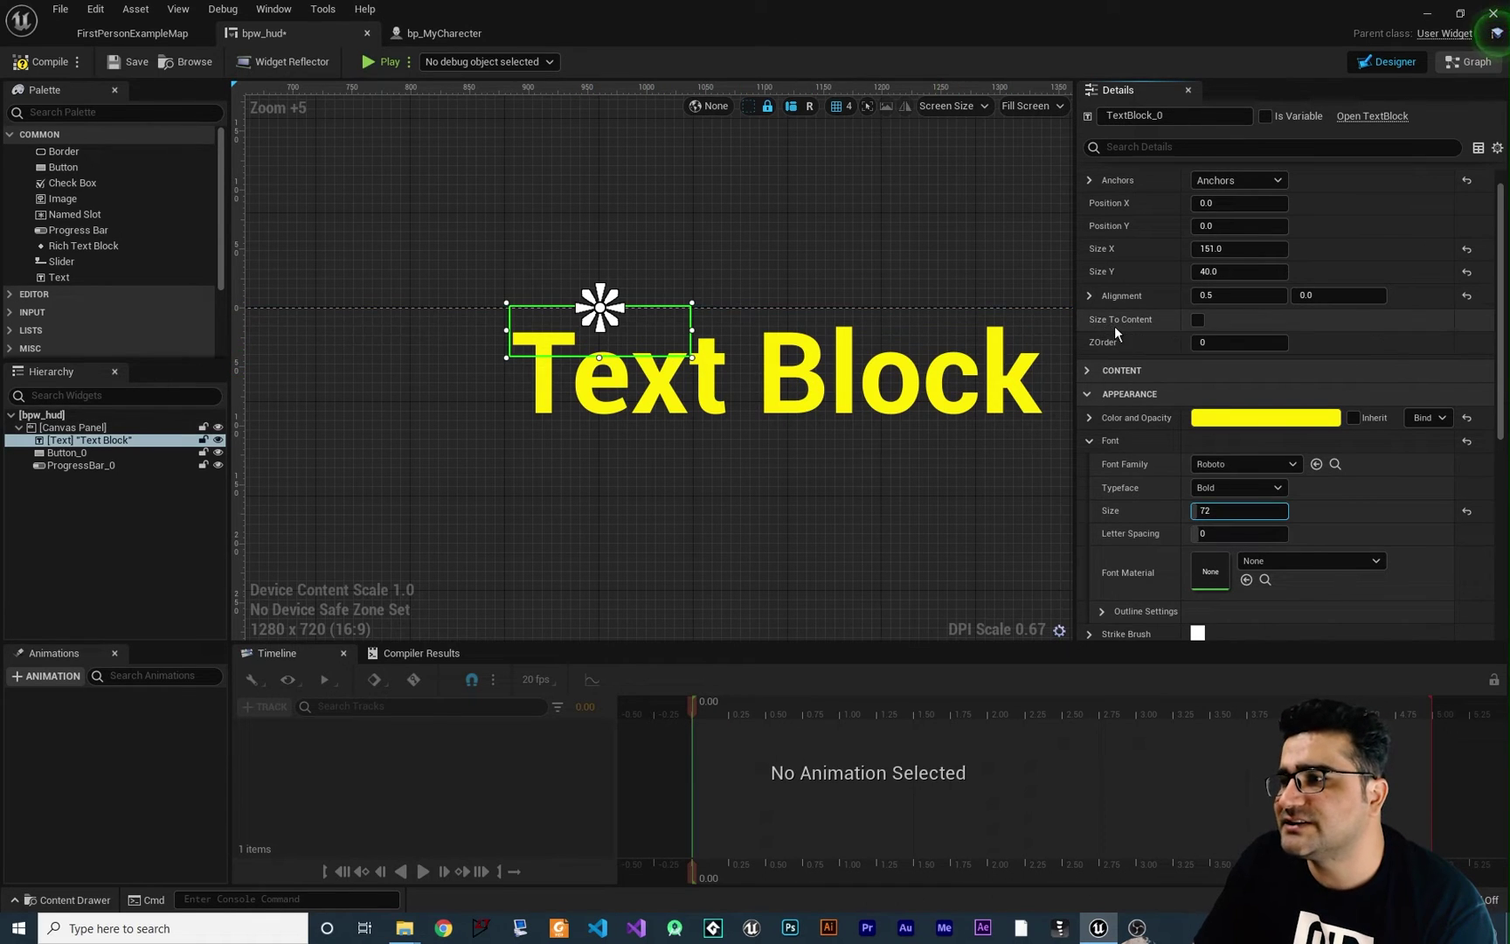
click(1199, 321)
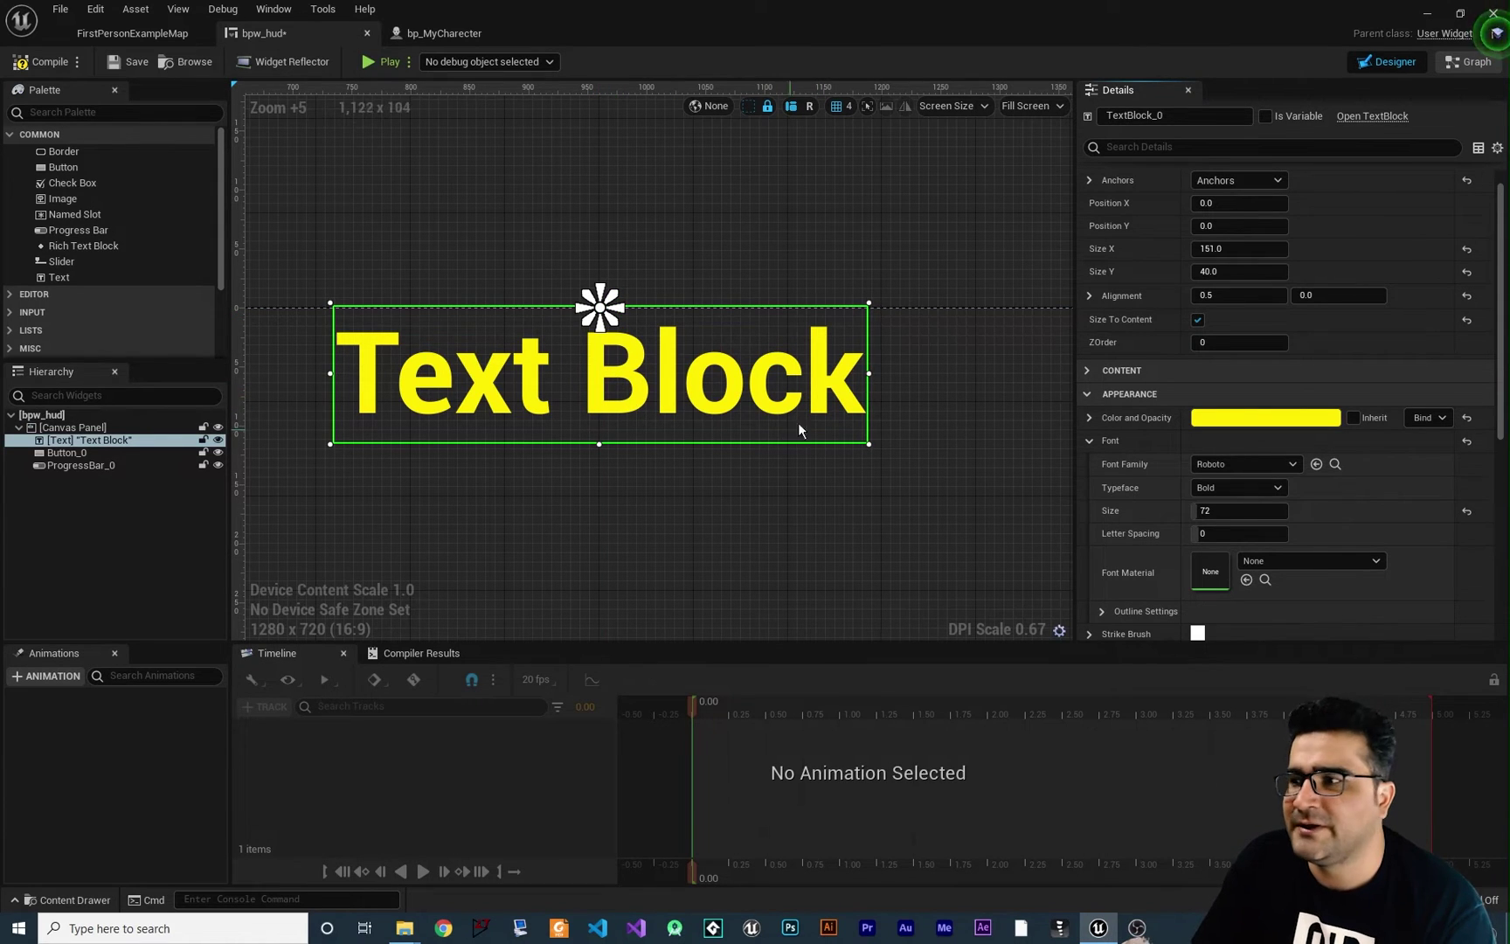
scroll(1163, 463, down, 1)
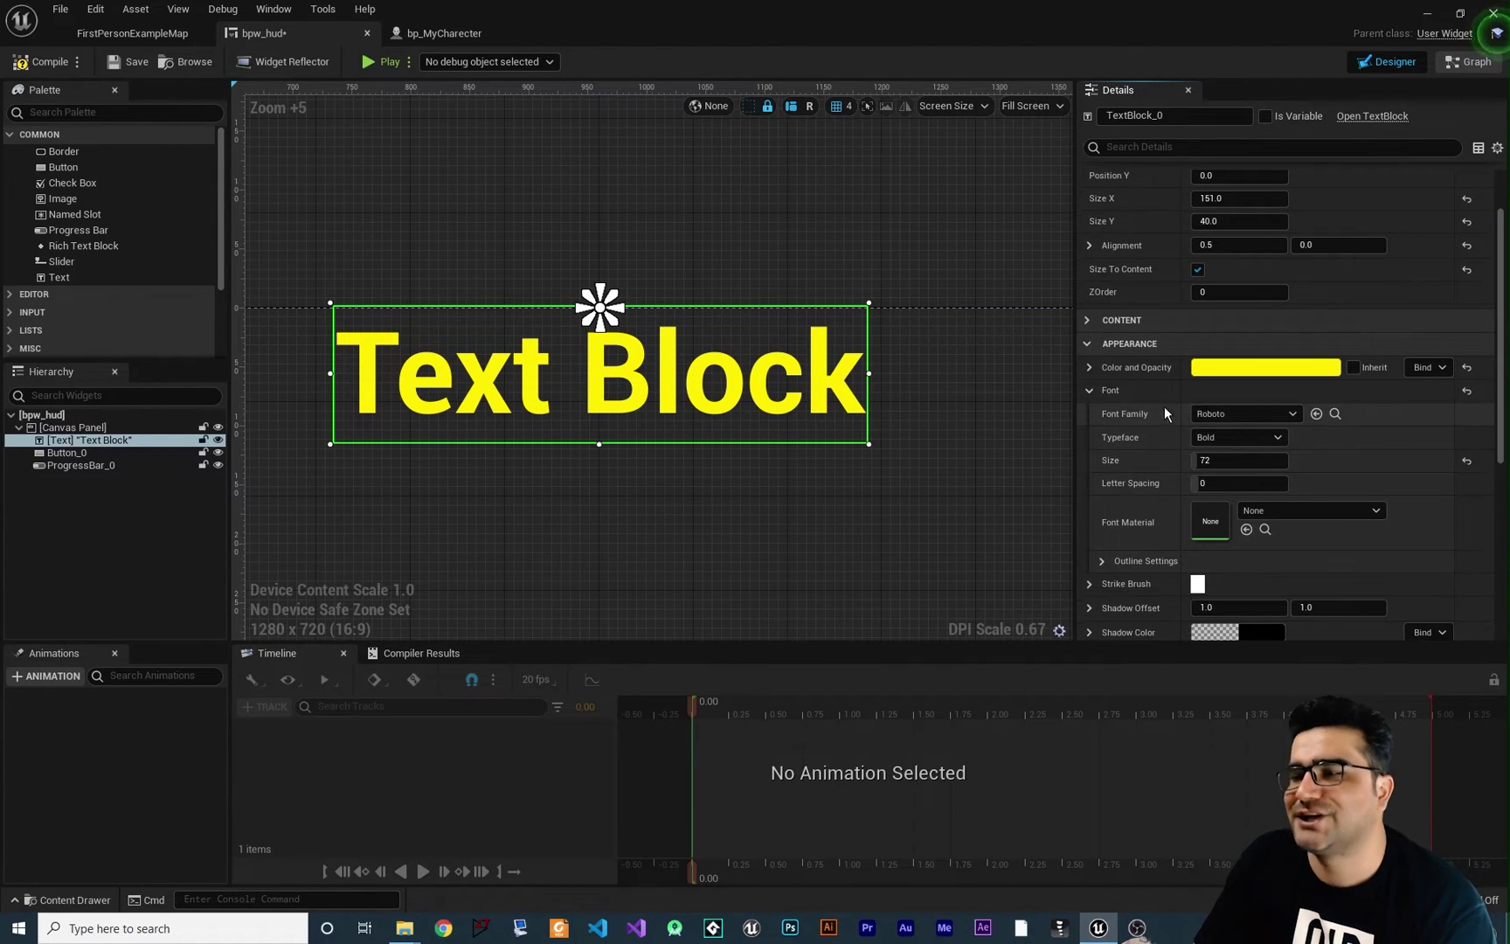
click(1090, 391)
click(1093, 346)
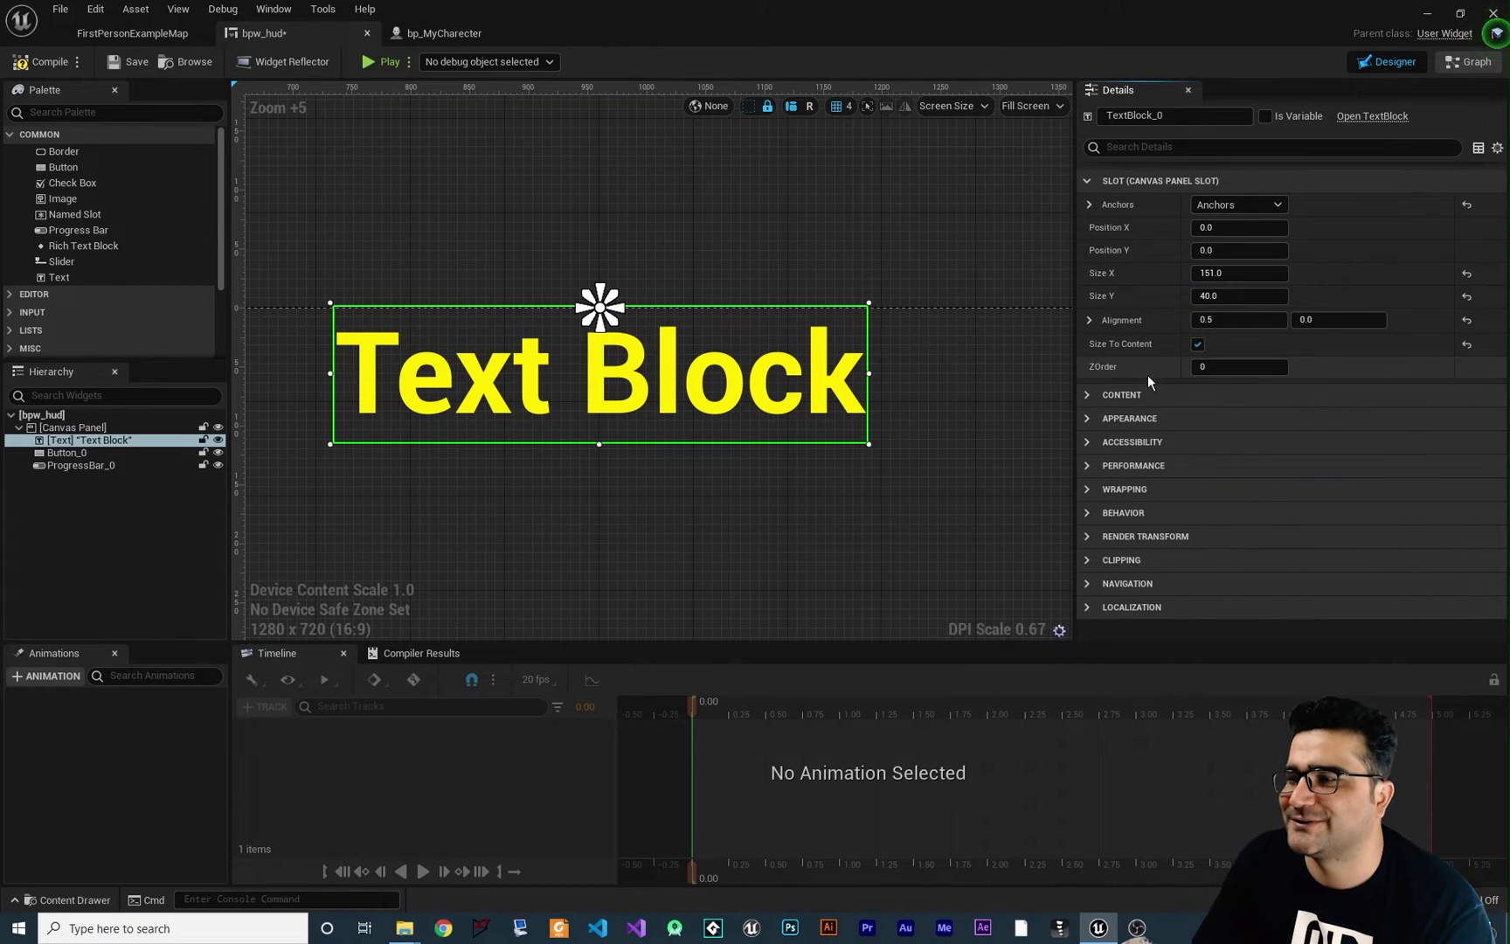
click(1086, 420)
scroll(1106, 463, down, 3)
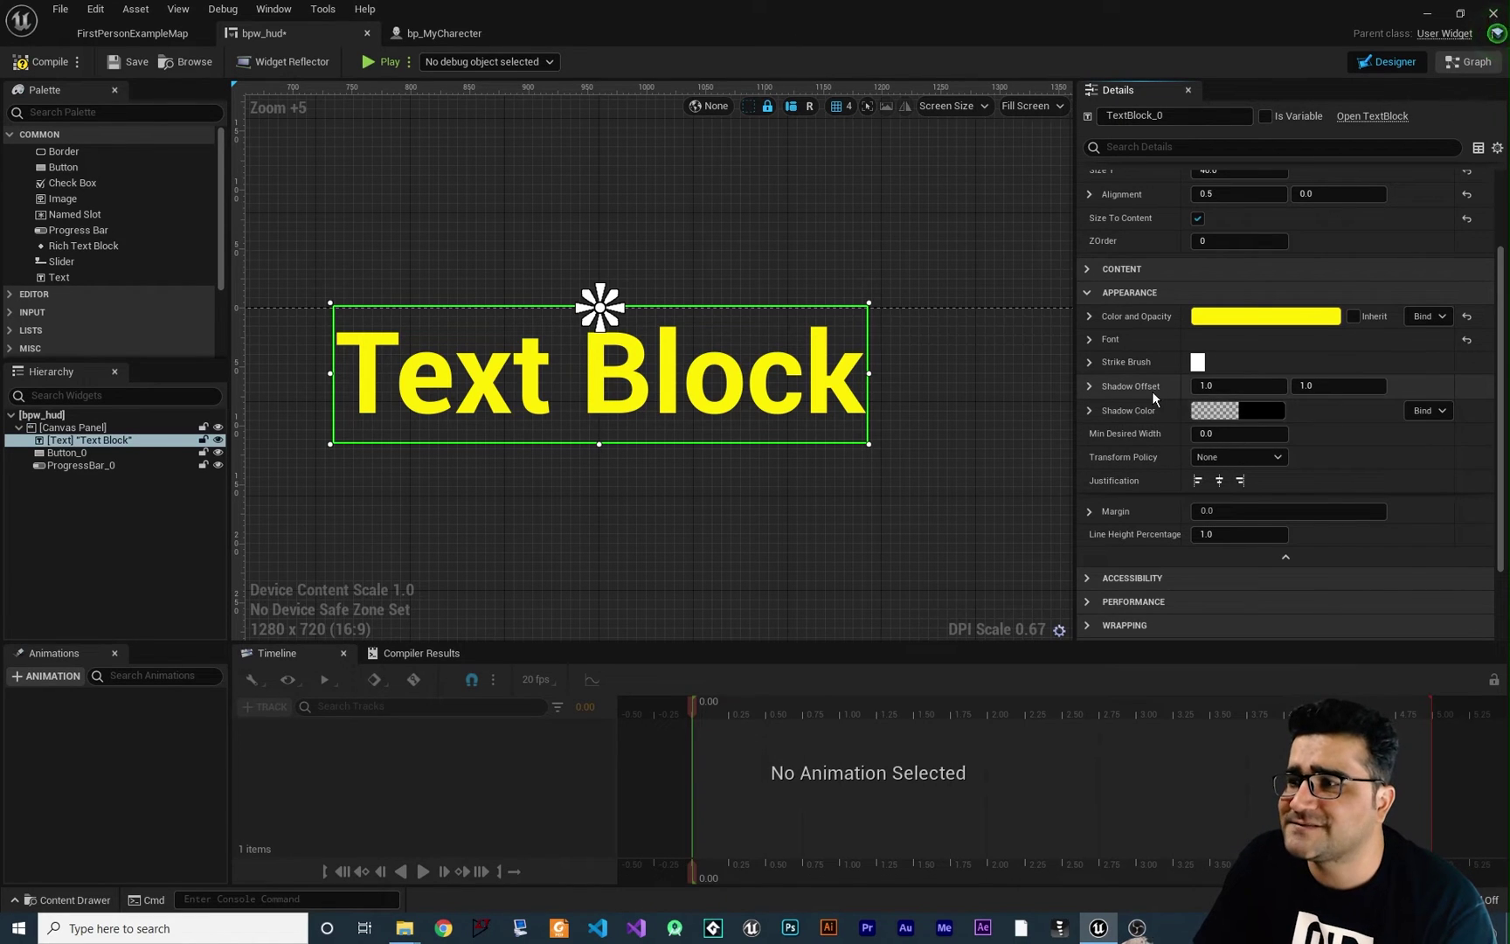
click(1088, 296)
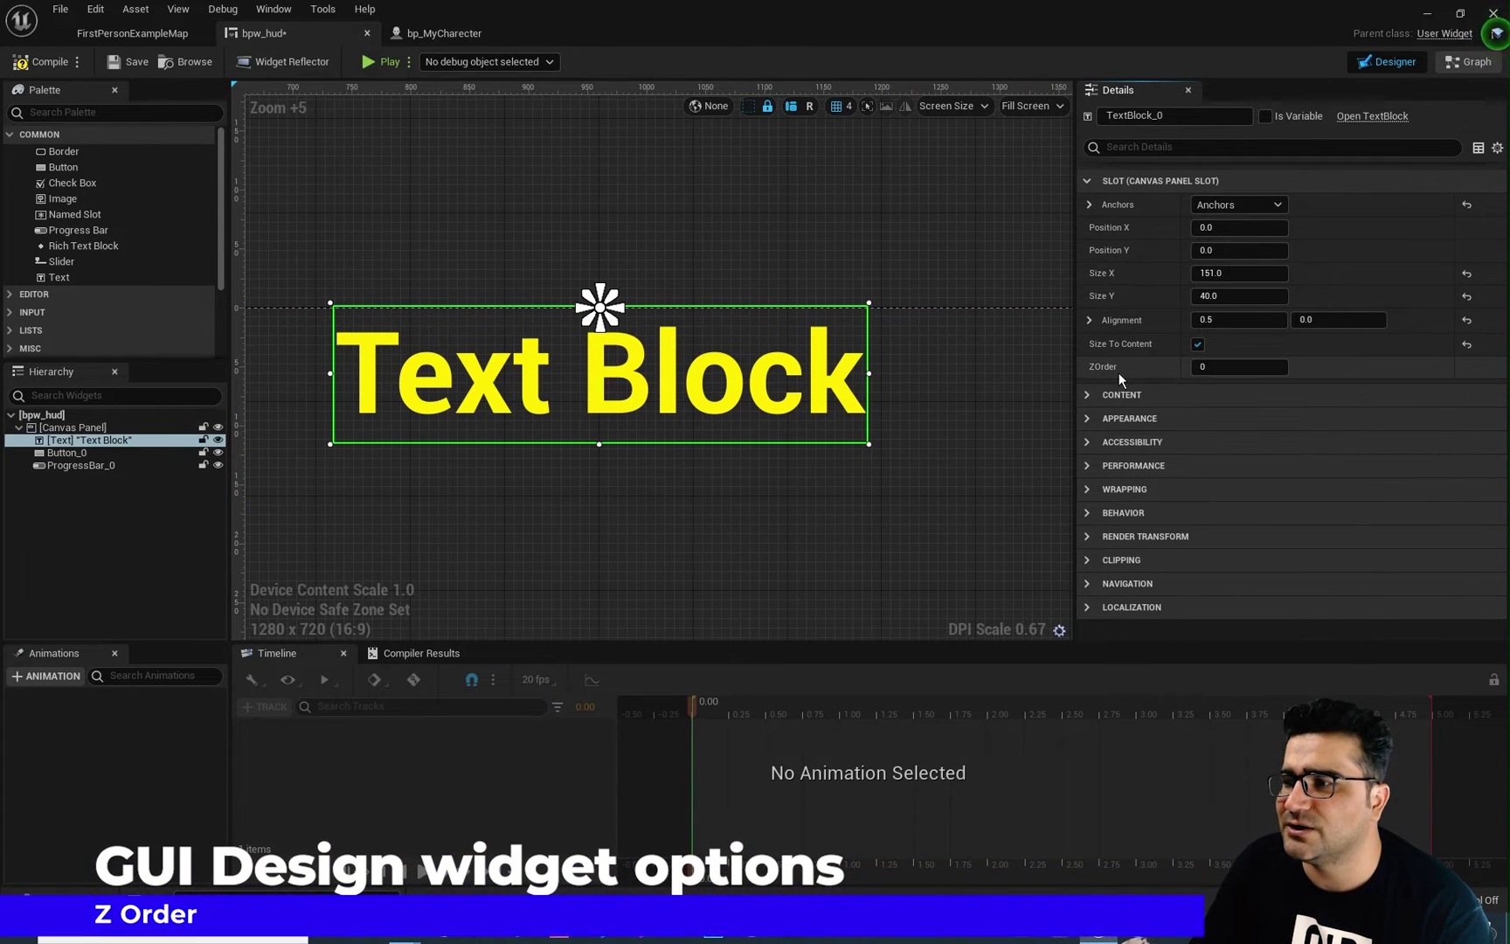
- Drag the progress bar under the Text Block and move ProgressBar_0 above it in the Hierarchy
right_drag(661, 522, 650, 510)
scroll(651, 509, down, 6)
drag(518, 591, 752, 401)
scroll(629, 411, up, 6)
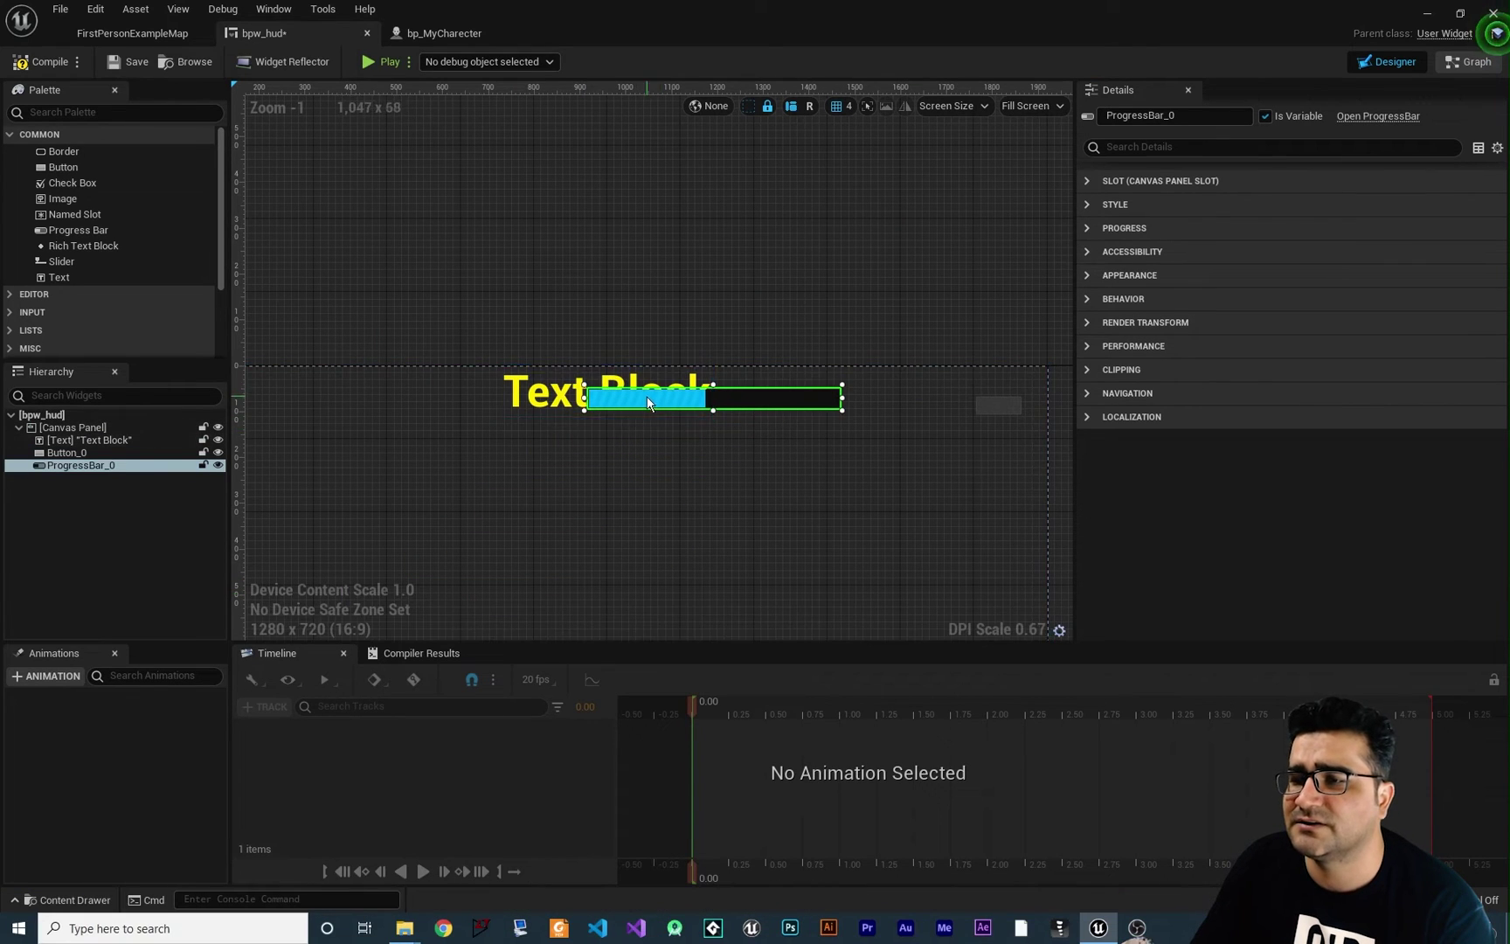
right_drag(668, 472, 631, 509)
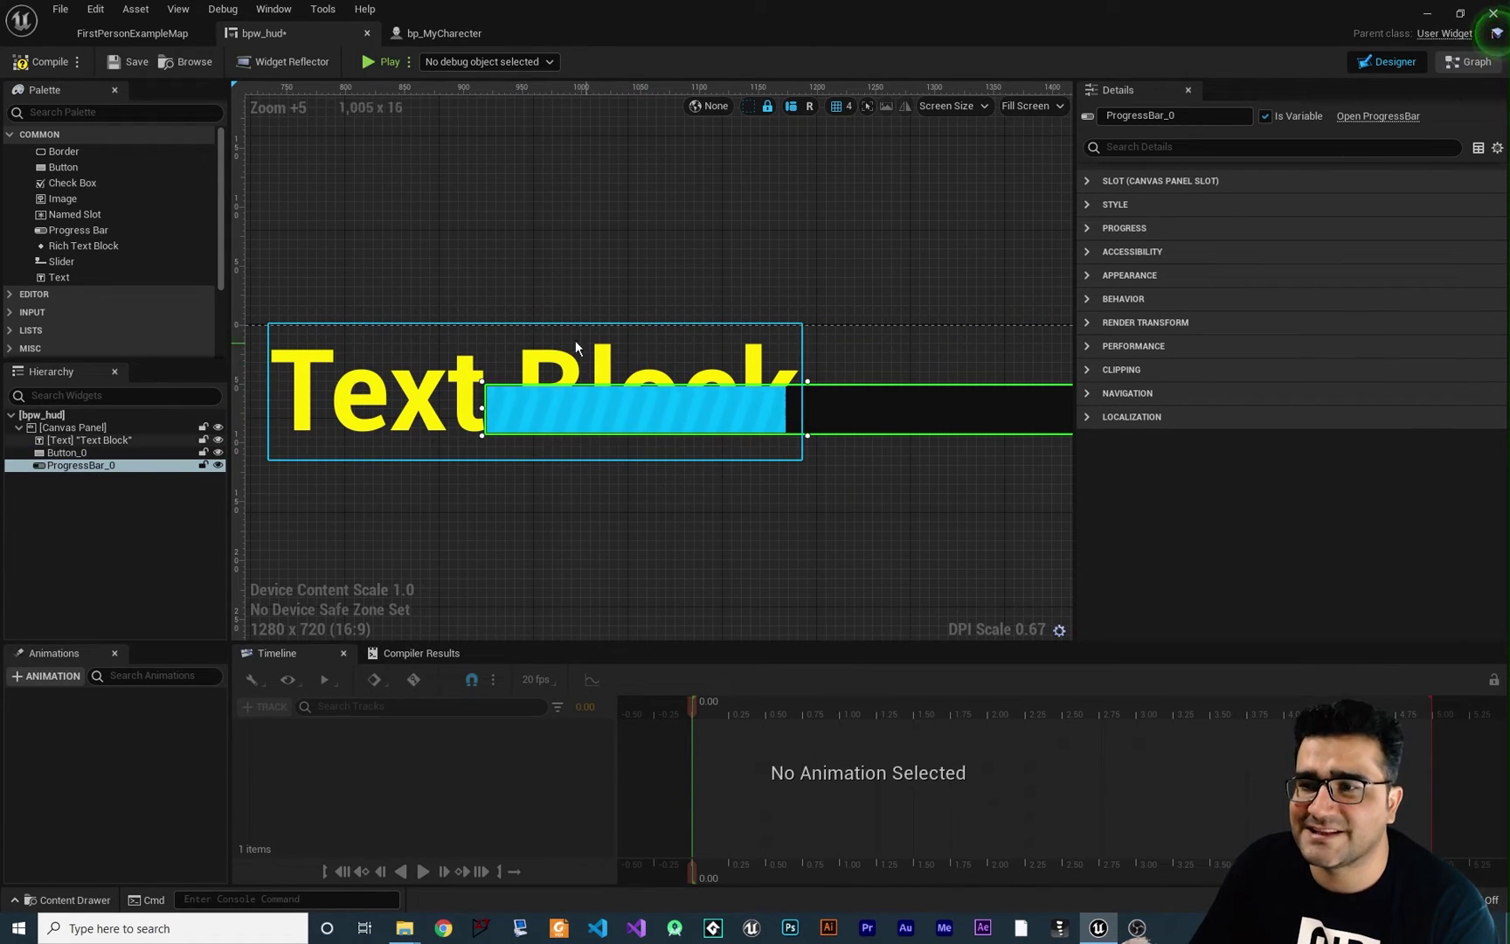
drag(99, 465, 87, 440)
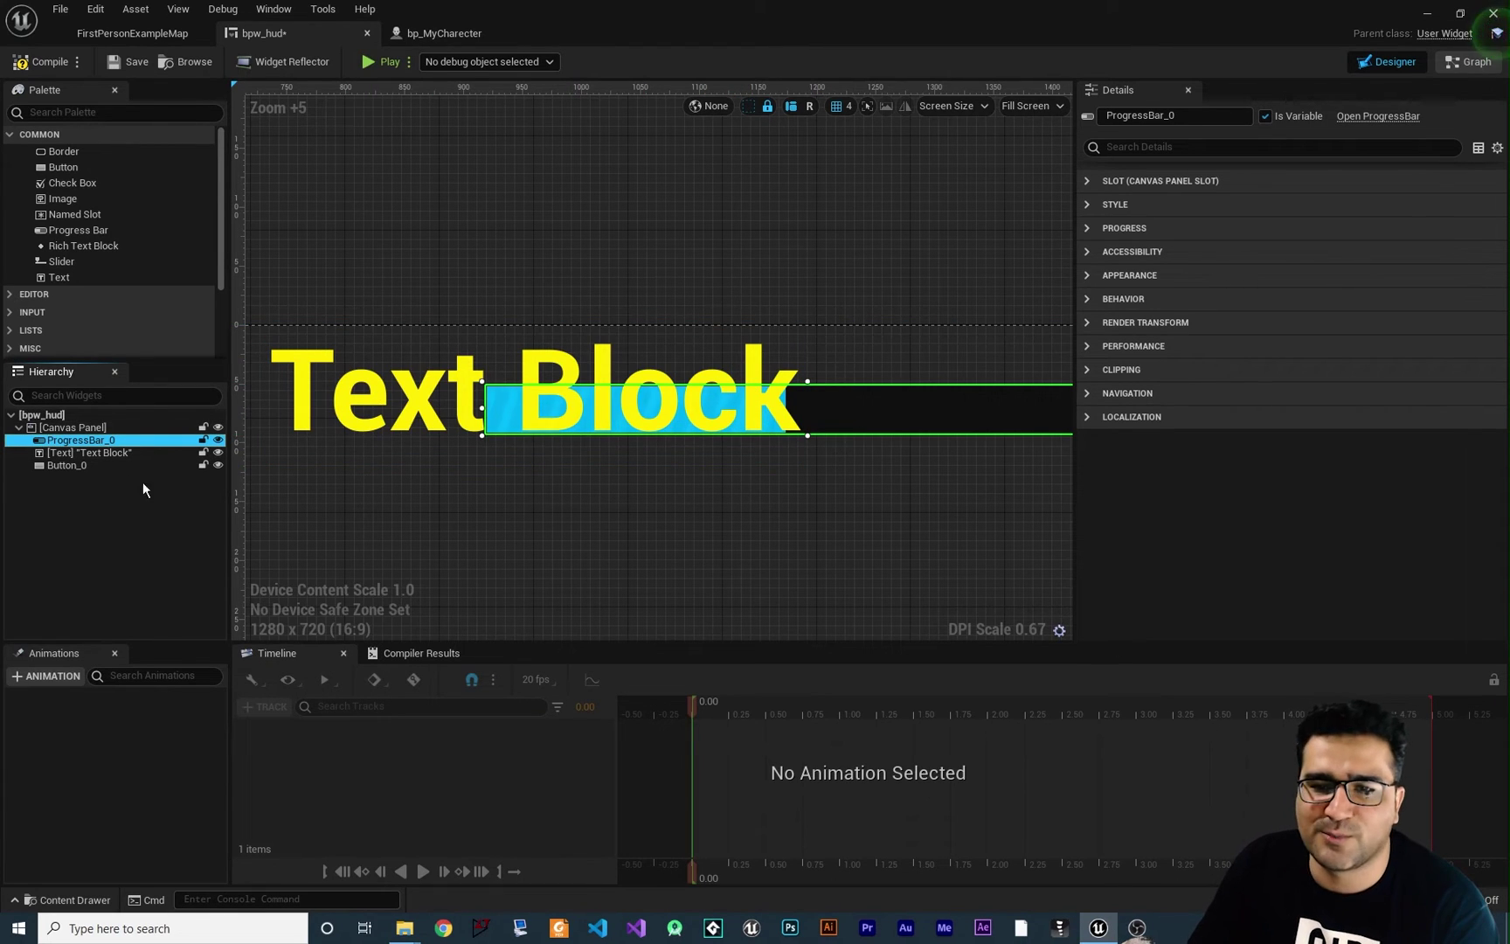
- Set ProgressBar_0's slot ZOrder to 1 so it draws over the Text Block
click(85, 452)
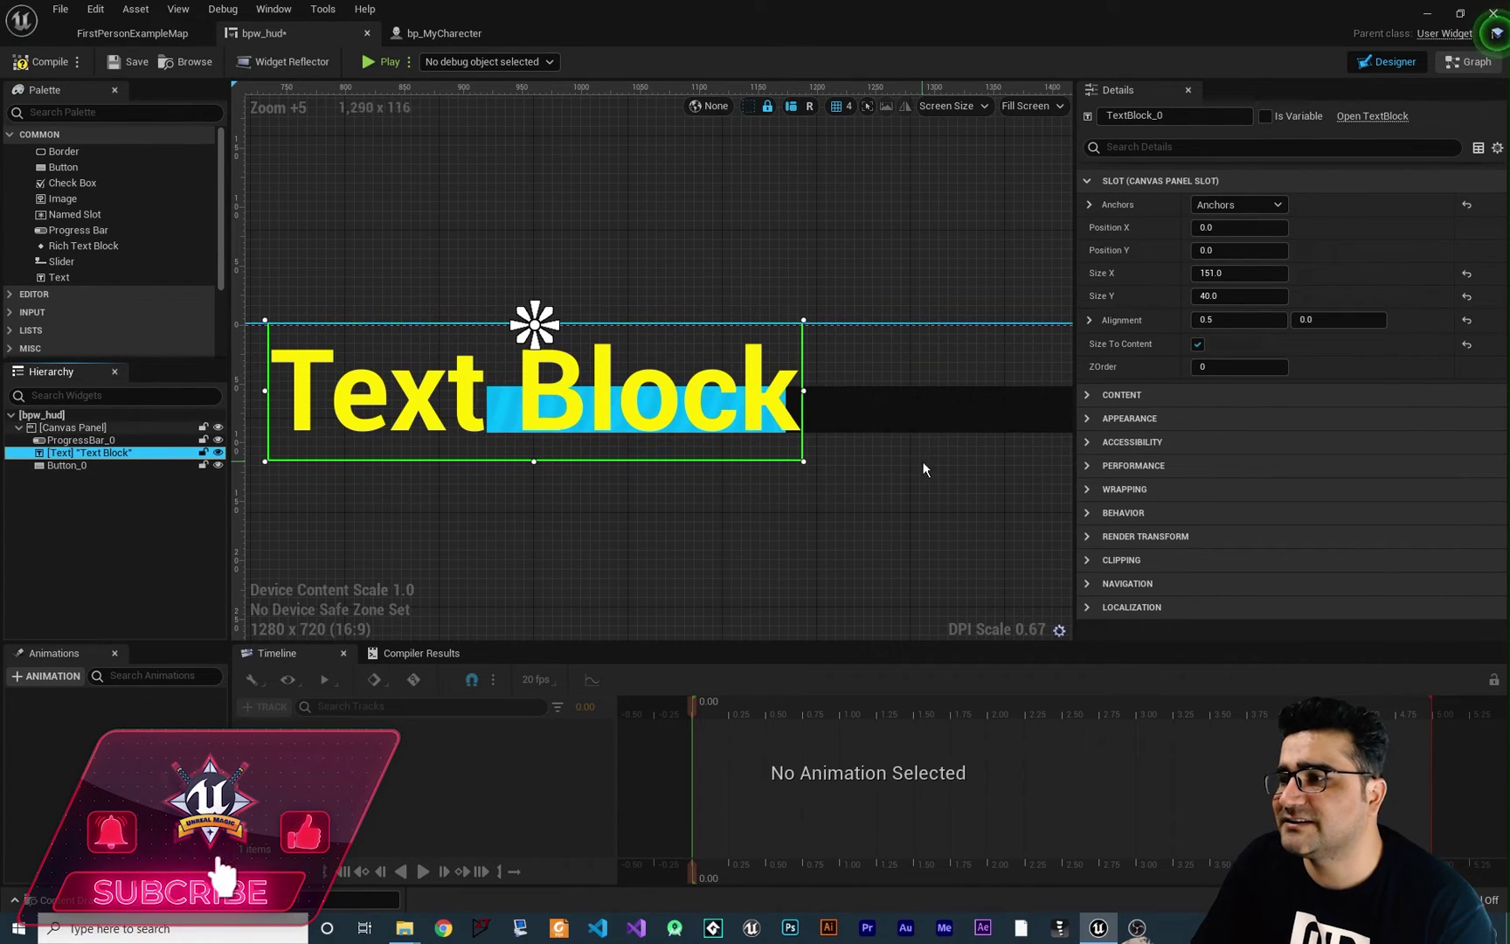
click(87, 440)
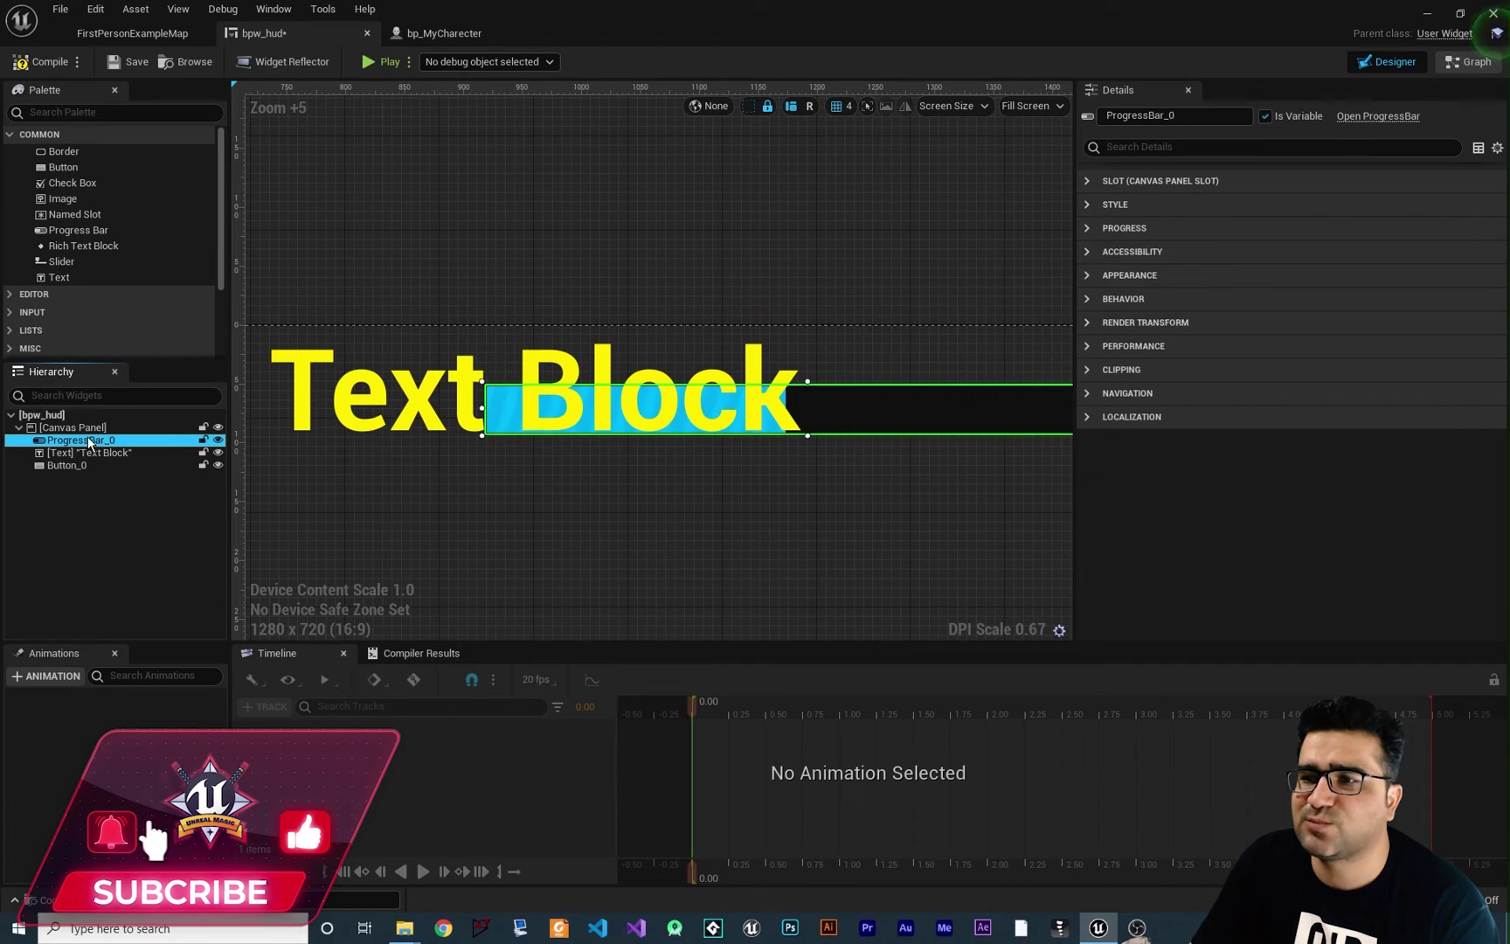
click(1088, 181)
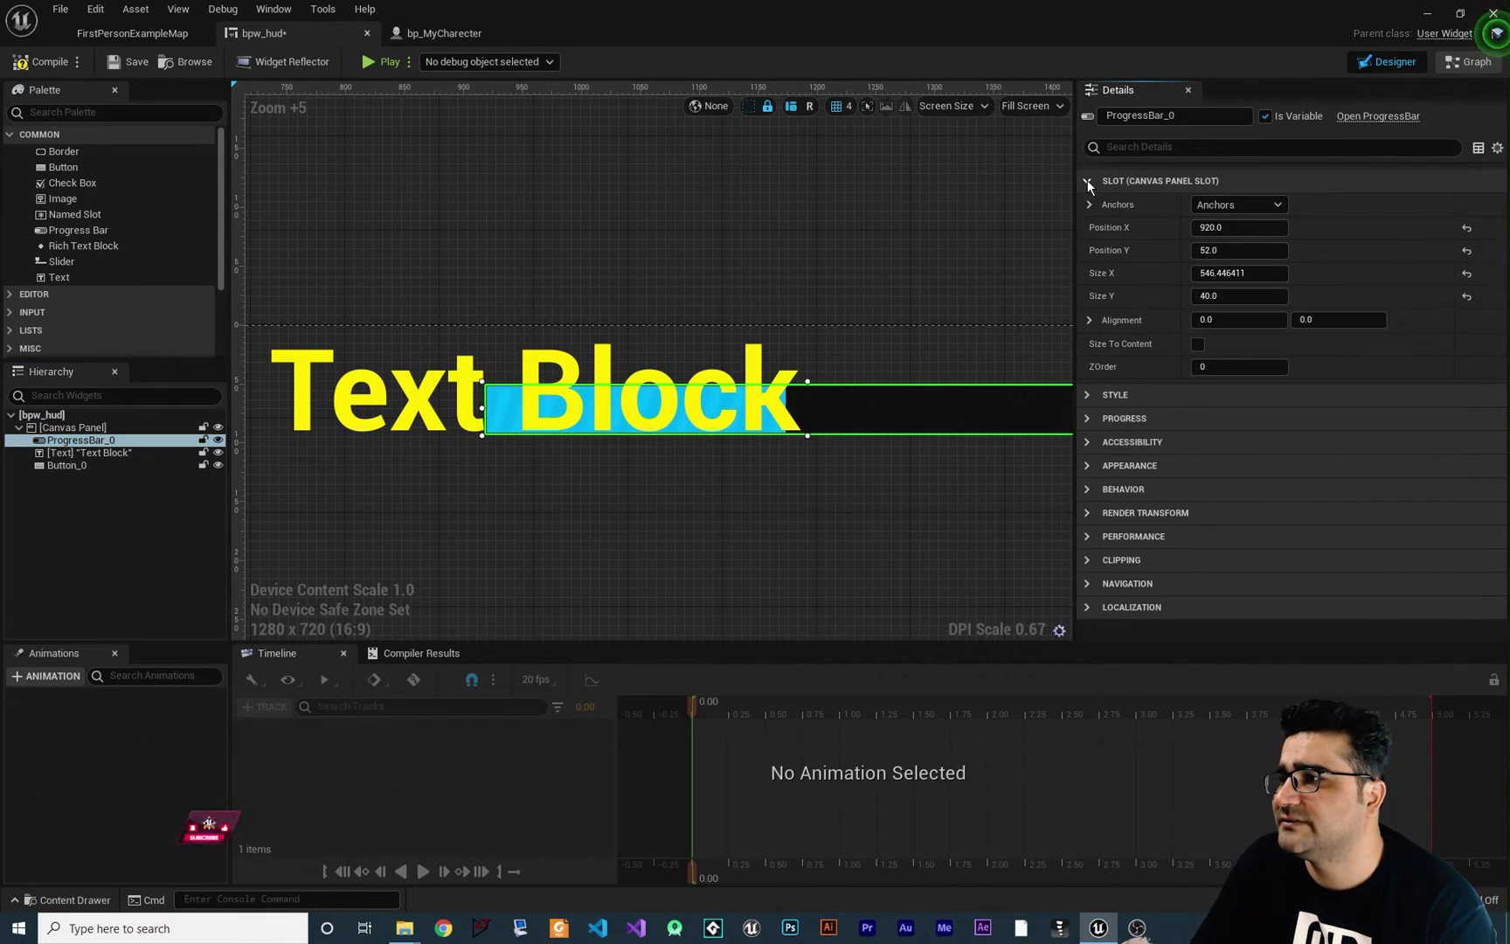
click(1221, 368)
text(1)
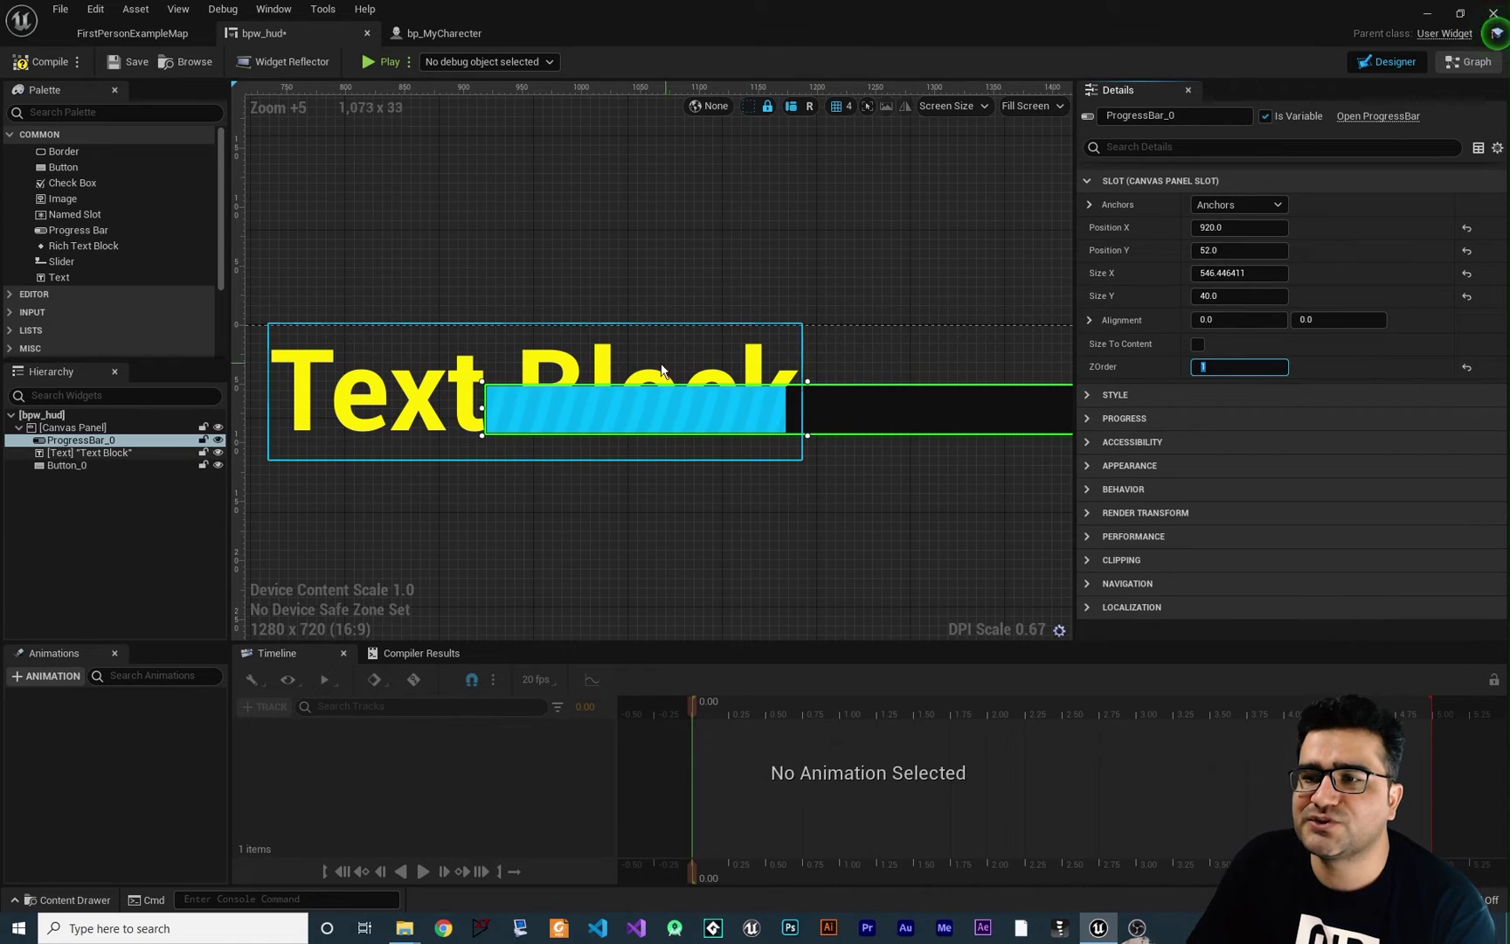
click(609, 476)
scroll(609, 476, down, 5)
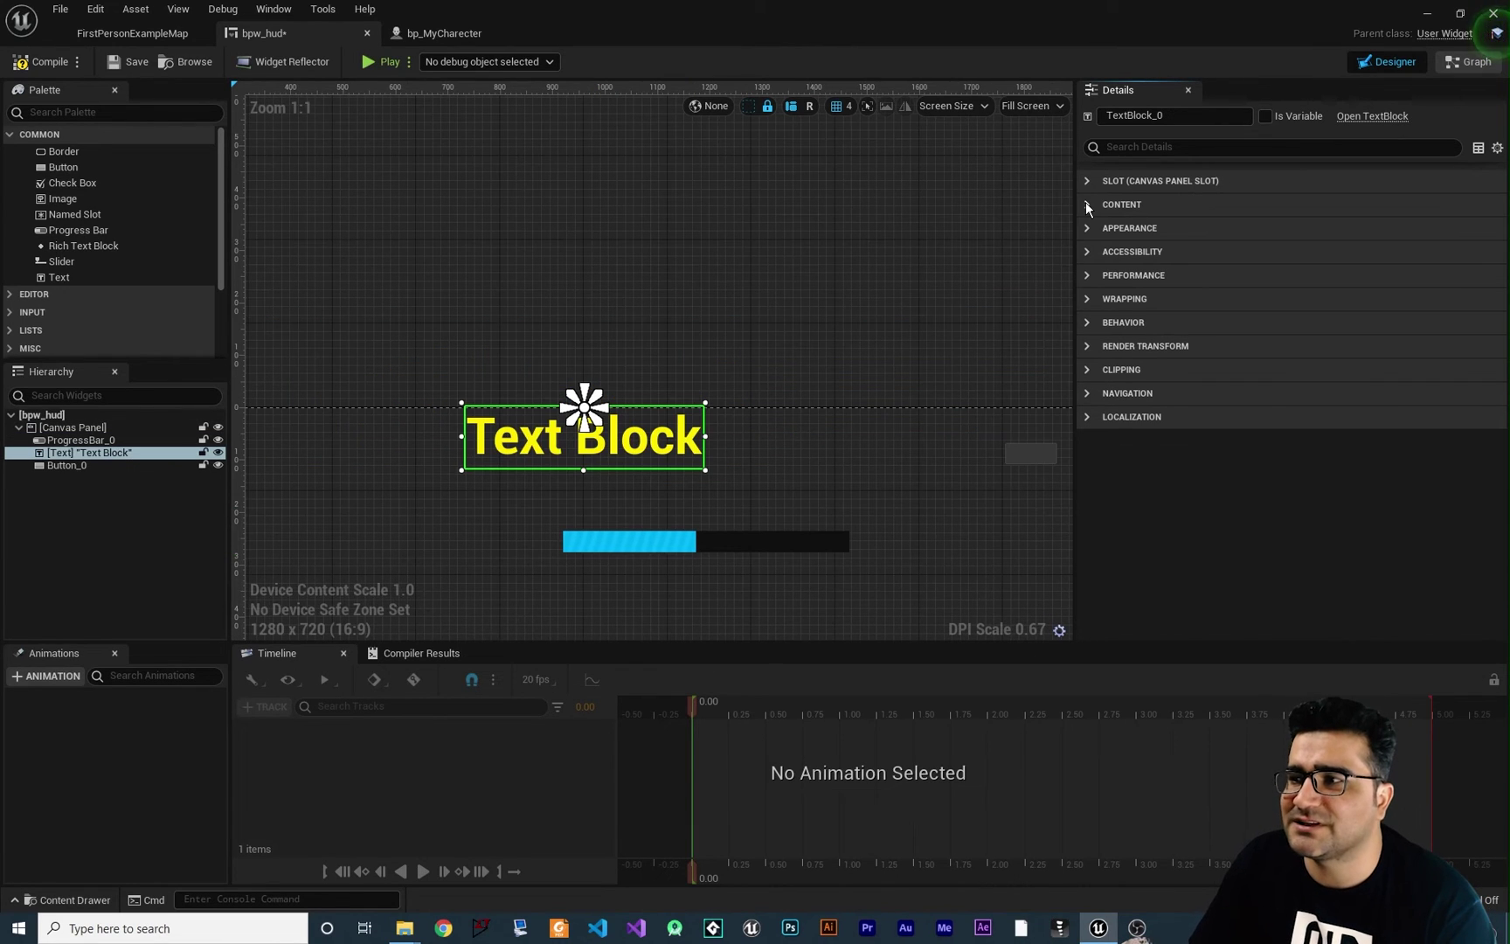
- Change the Text Block's Content text to 'health'
click(1086, 204)
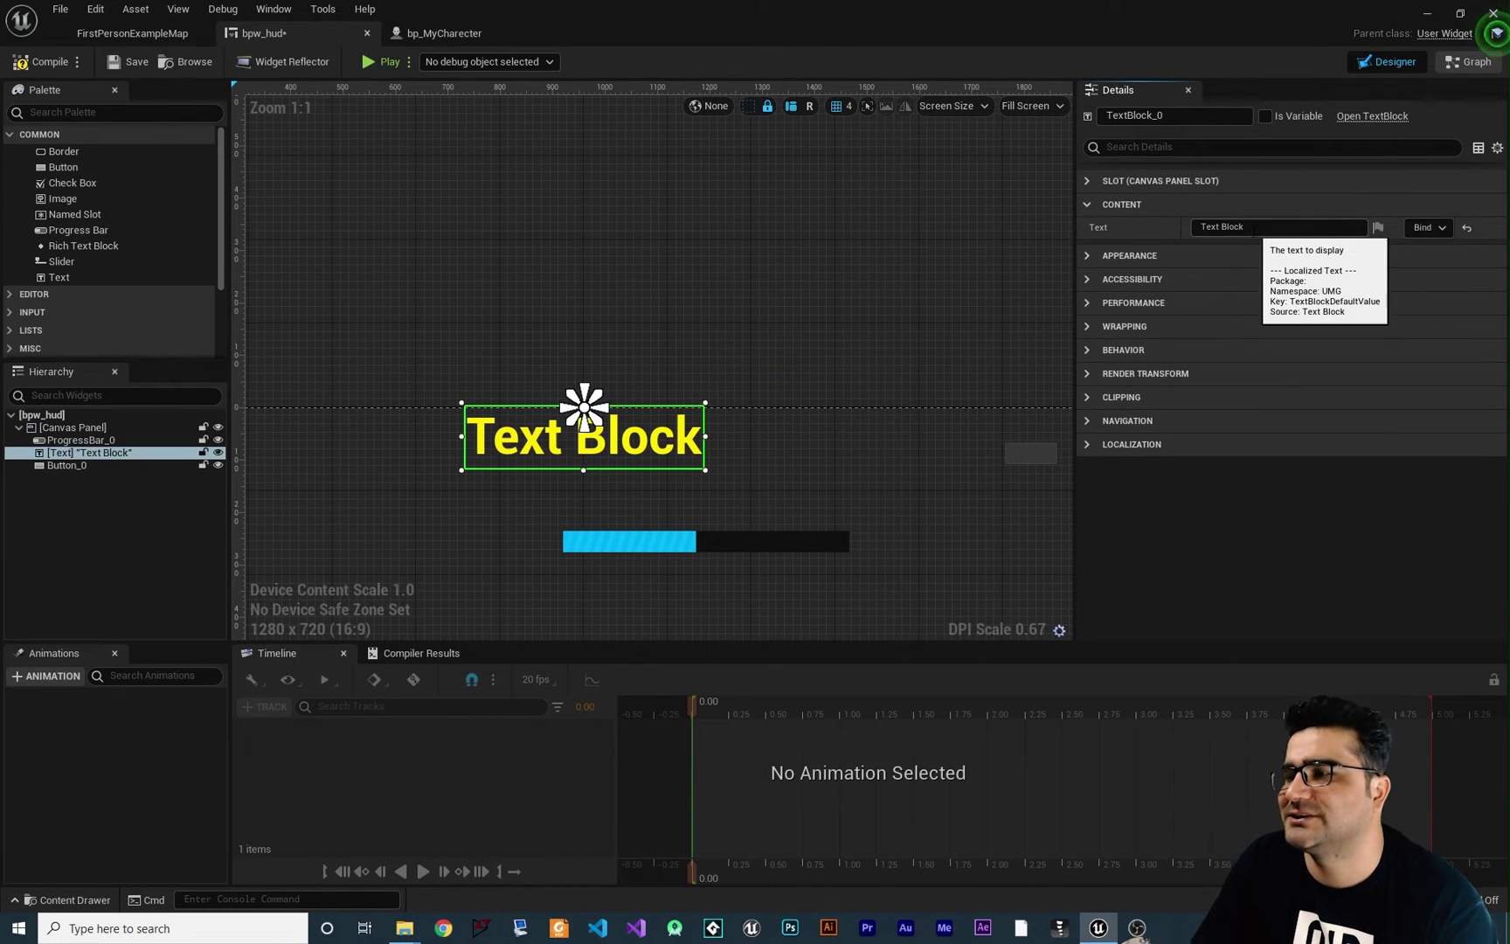
click(1233, 227)
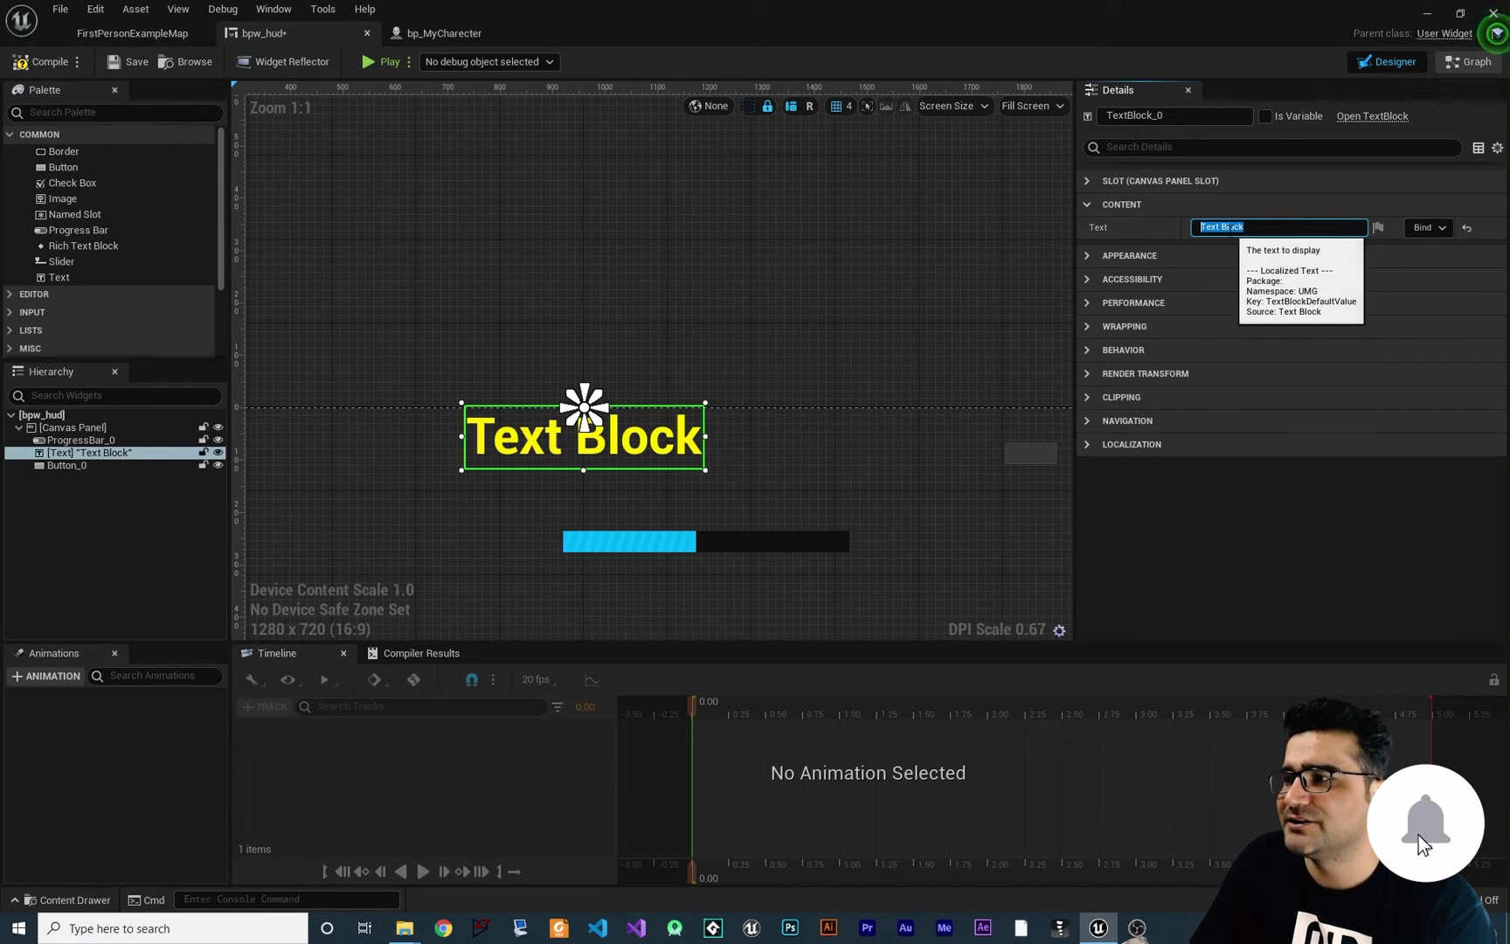
text(heal)
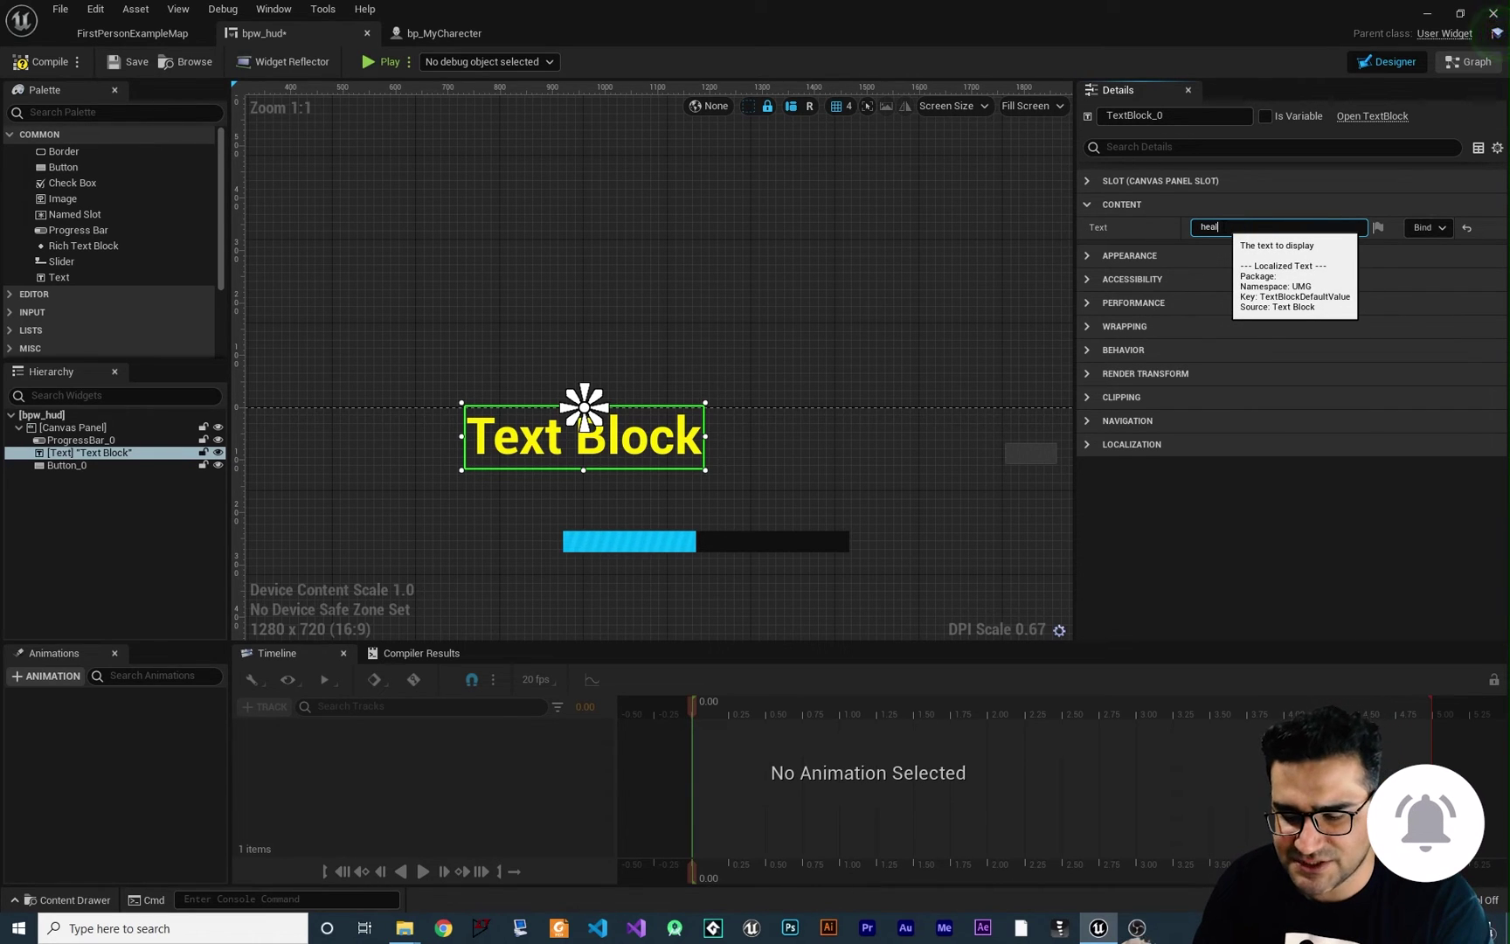
text(th)
key(Return)
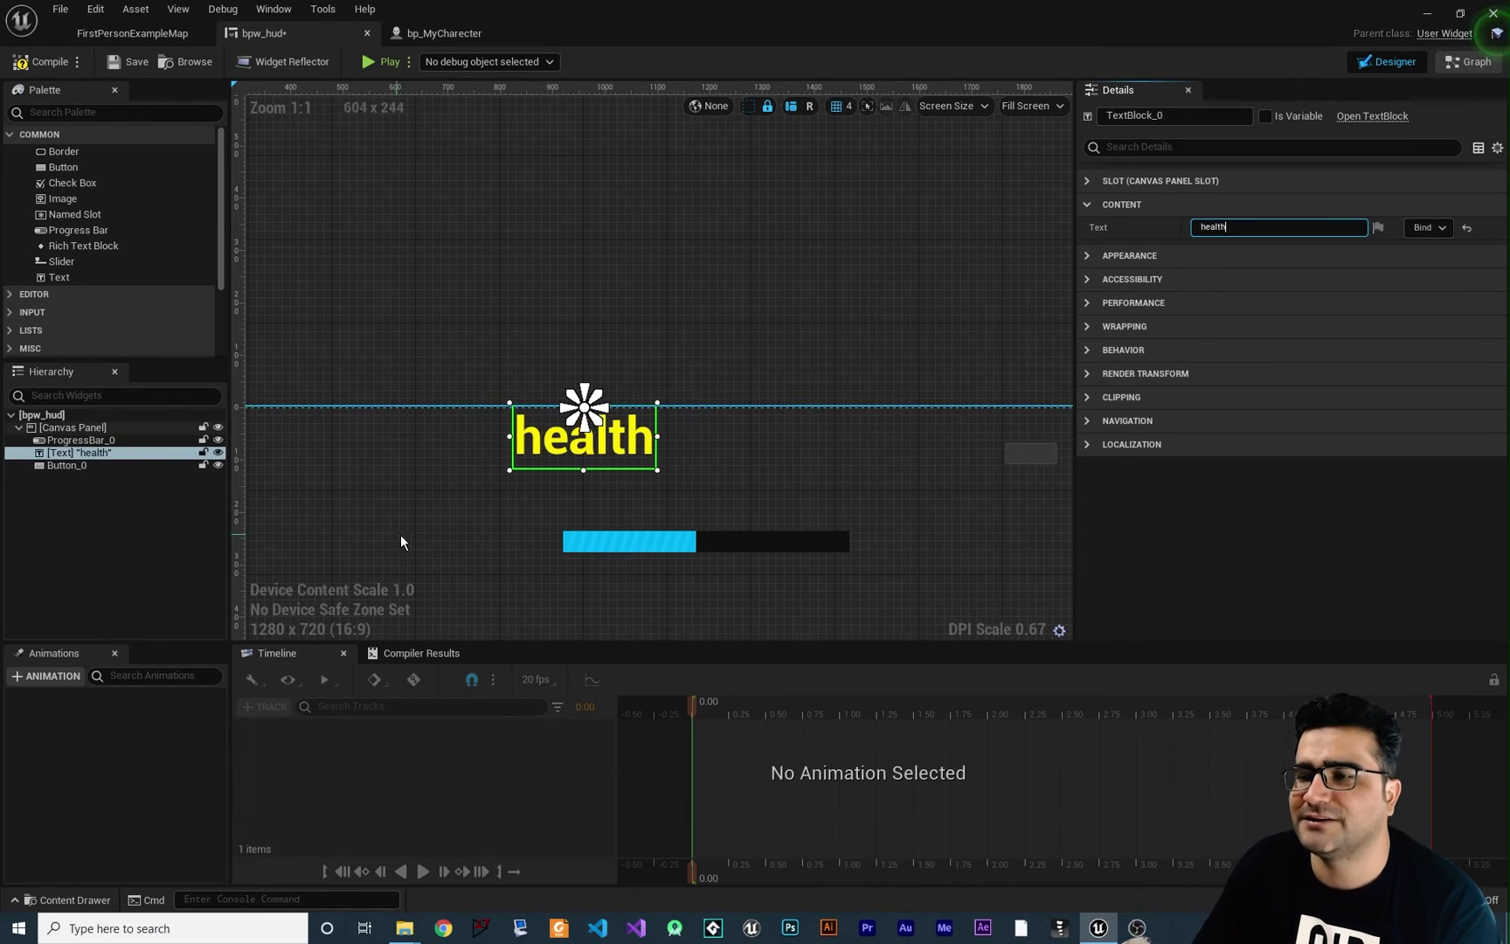
- Browse the Text Block's Appearance and Accessibility sections, then view the widget's event graph
click(1093, 204)
click(1086, 227)
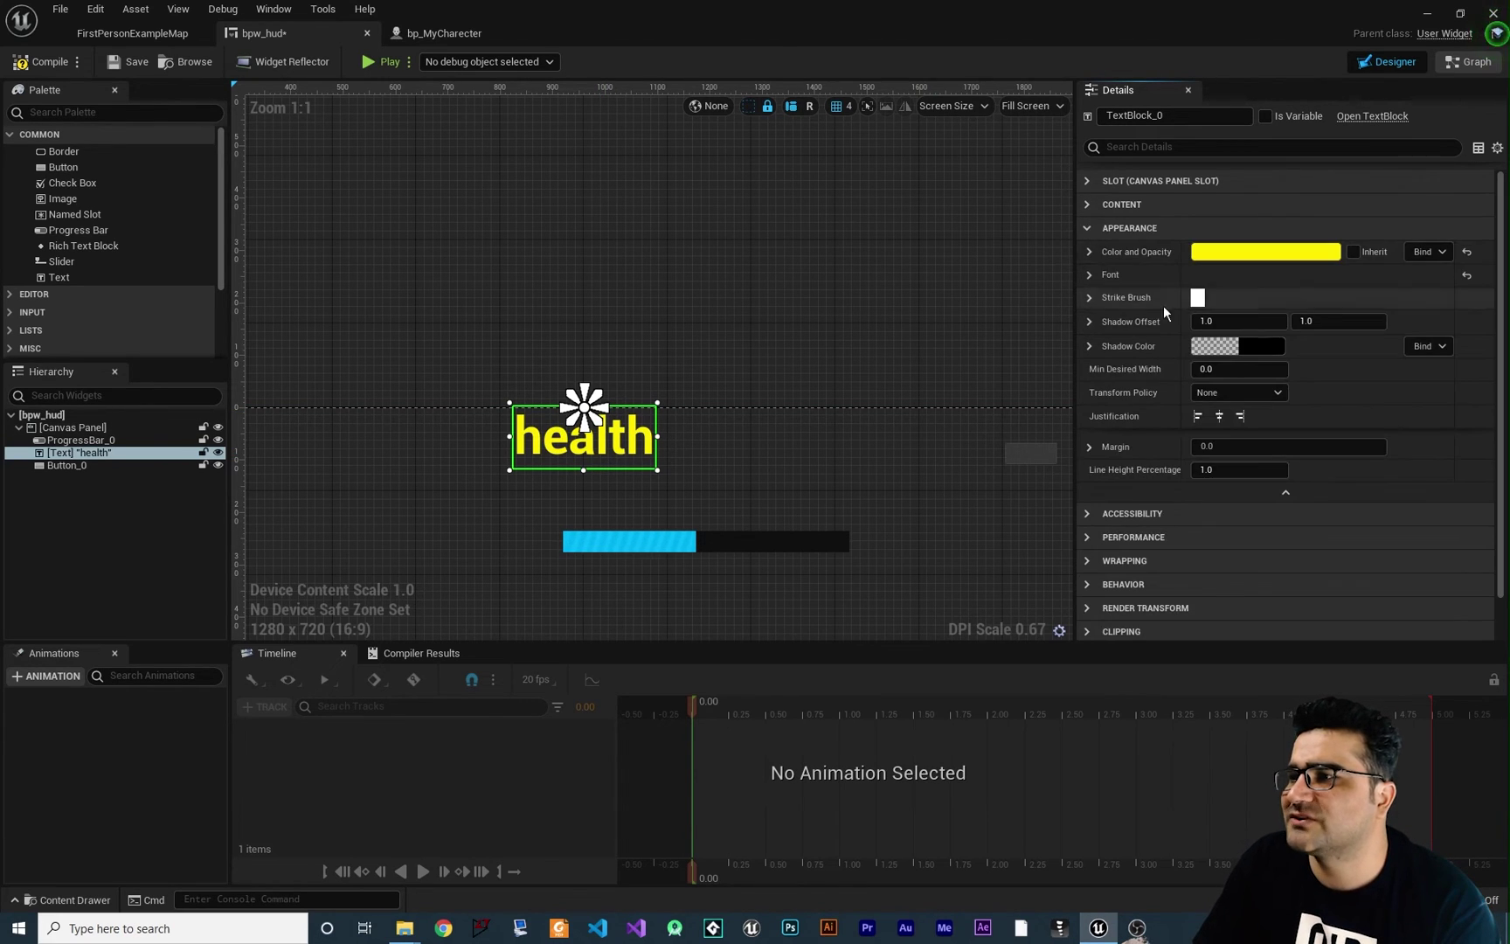
click(1088, 229)
click(1086, 251)
click(1086, 252)
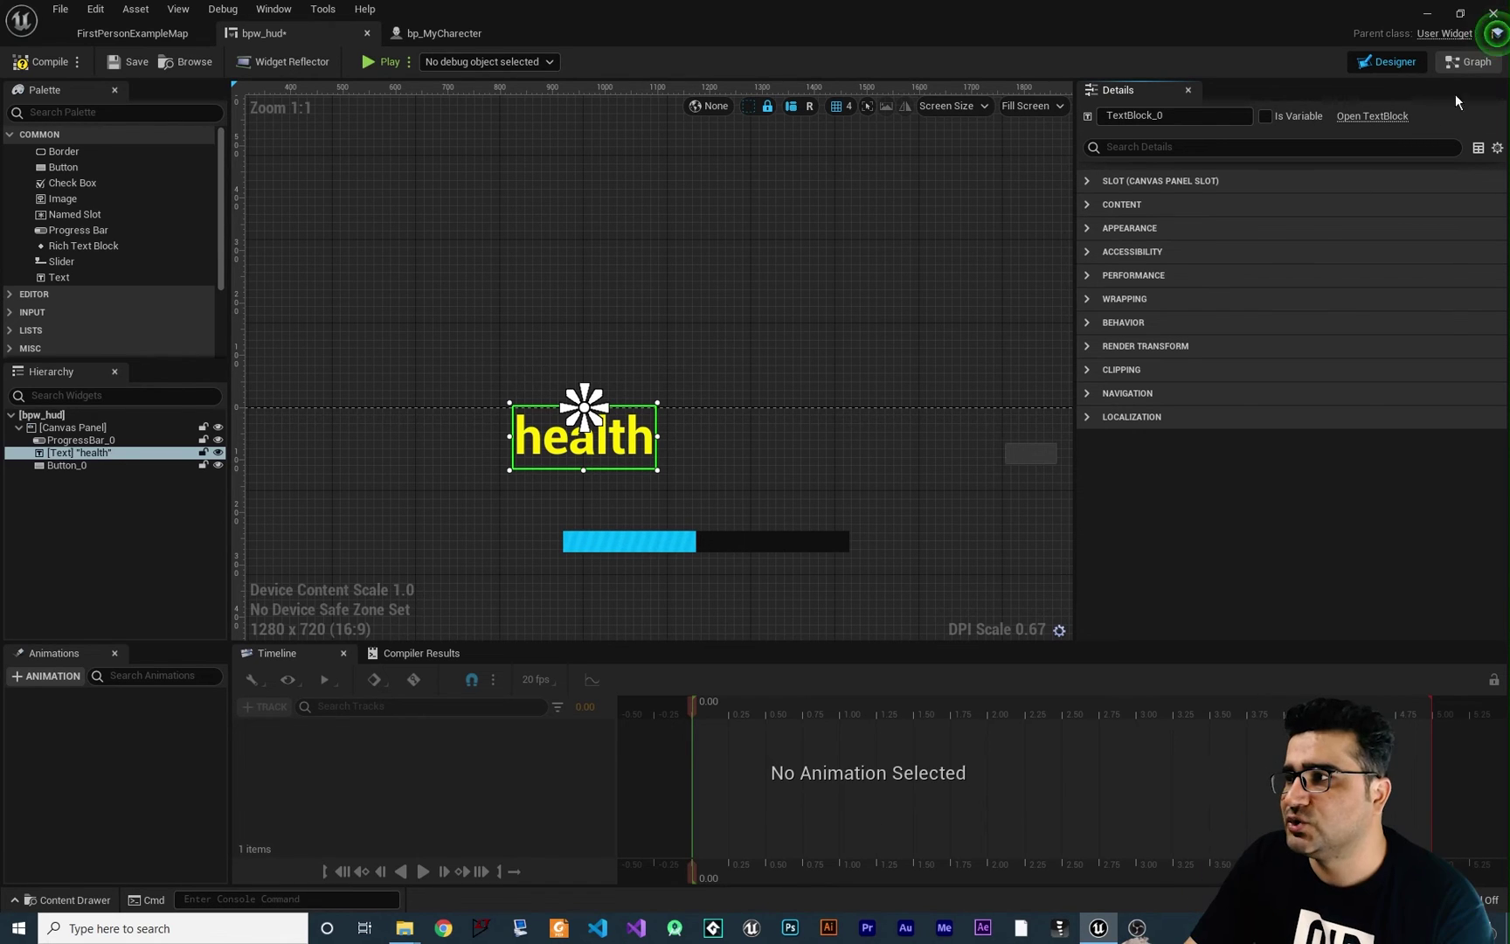
click(1469, 62)
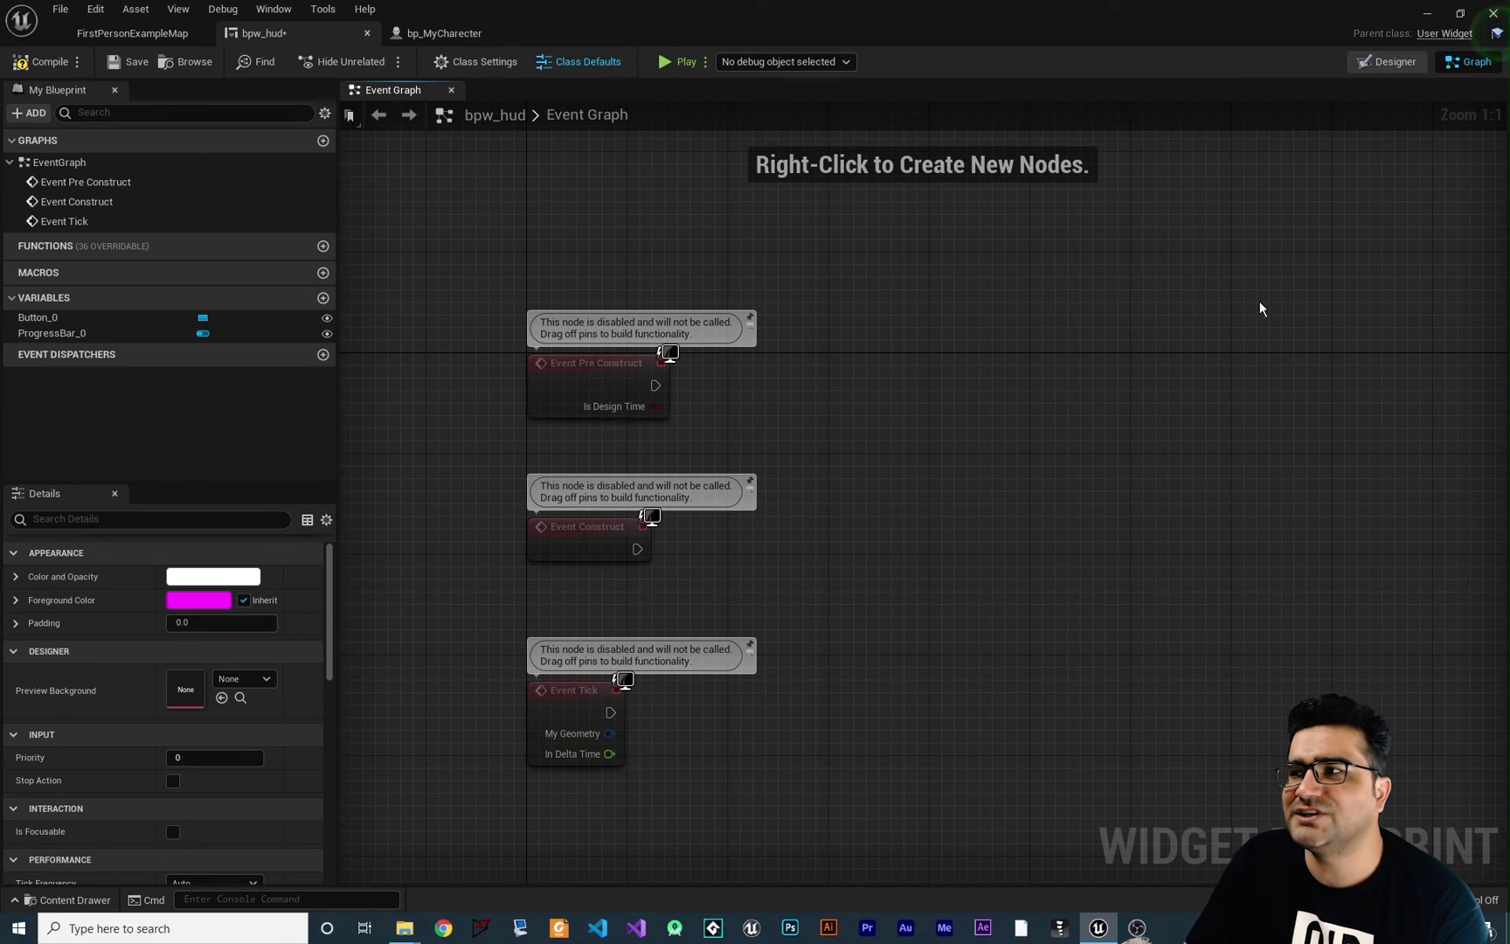
- Back in the designer, set ProgressBar_0's Percent to 0.368 in the Progress section
click(1393, 63)
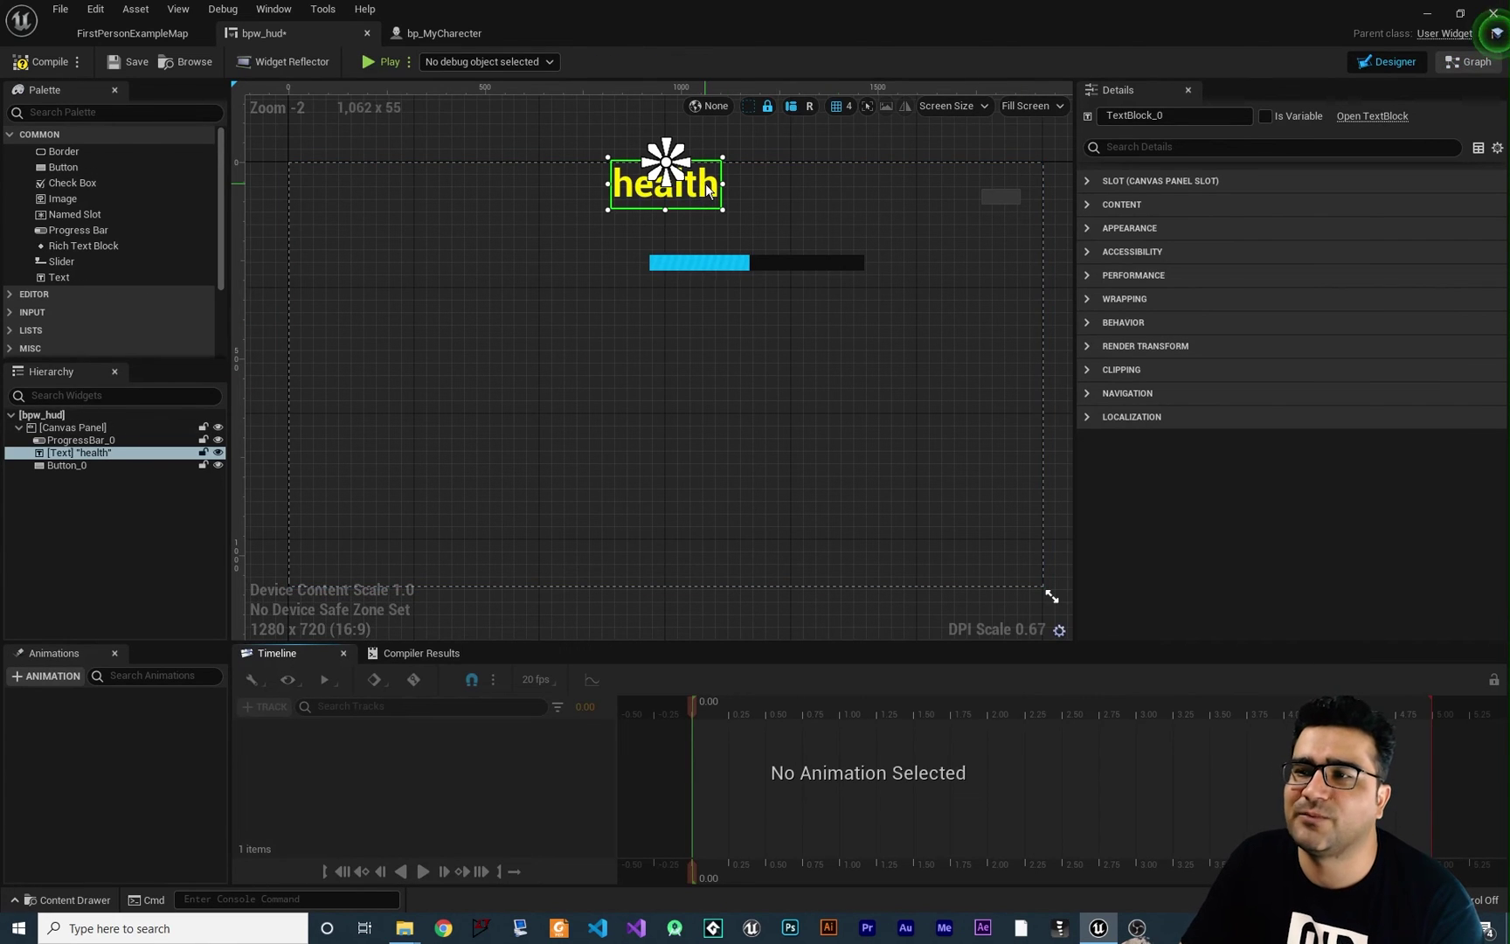
click(731, 264)
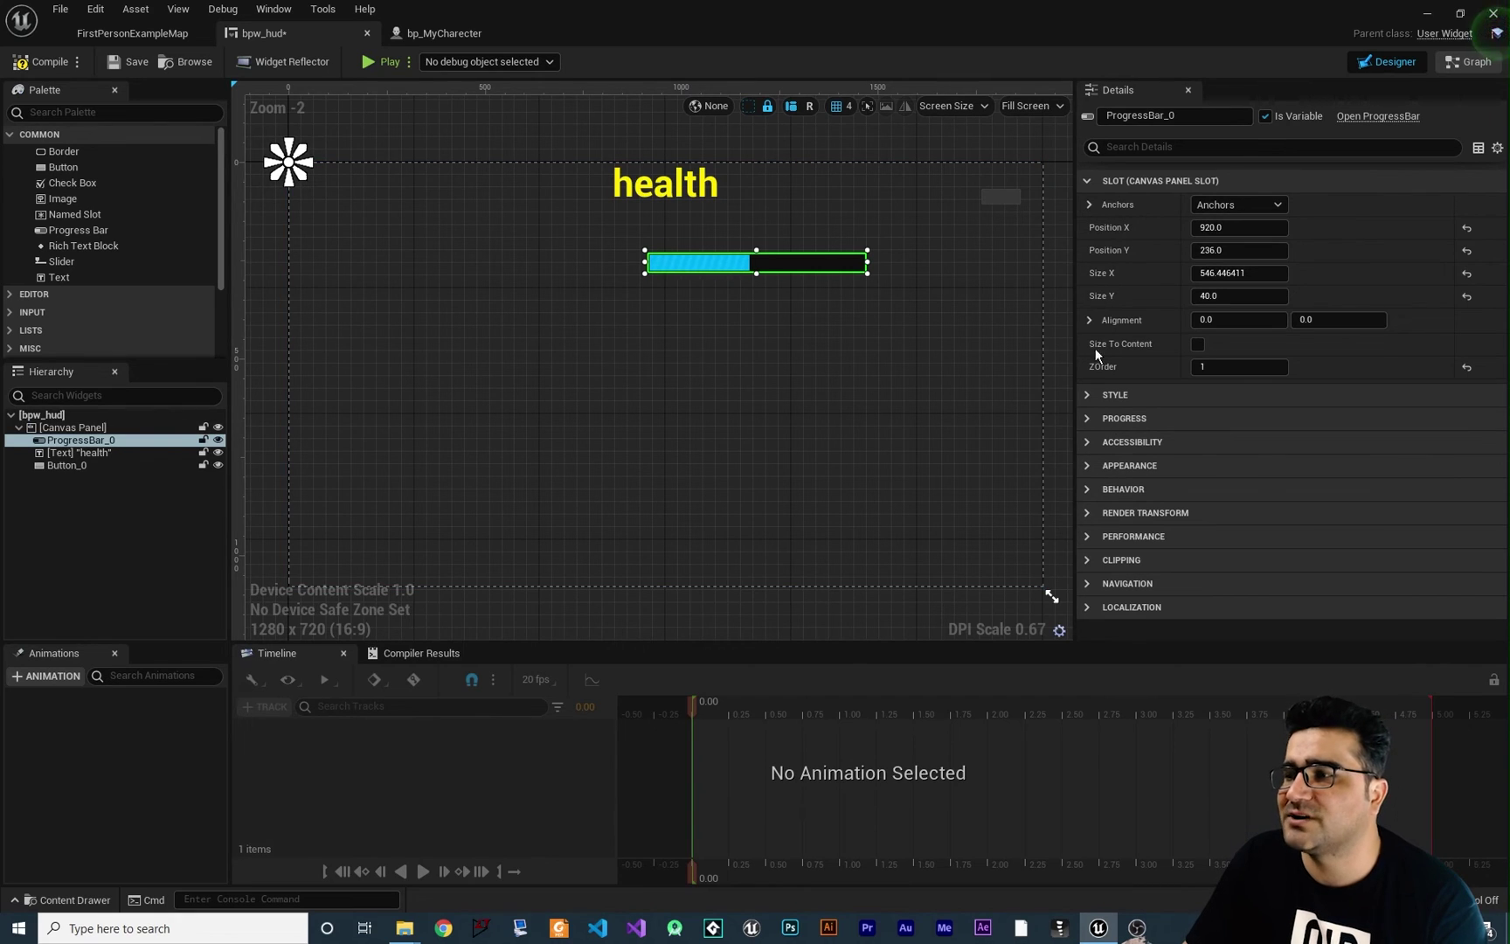
click(1086, 181)
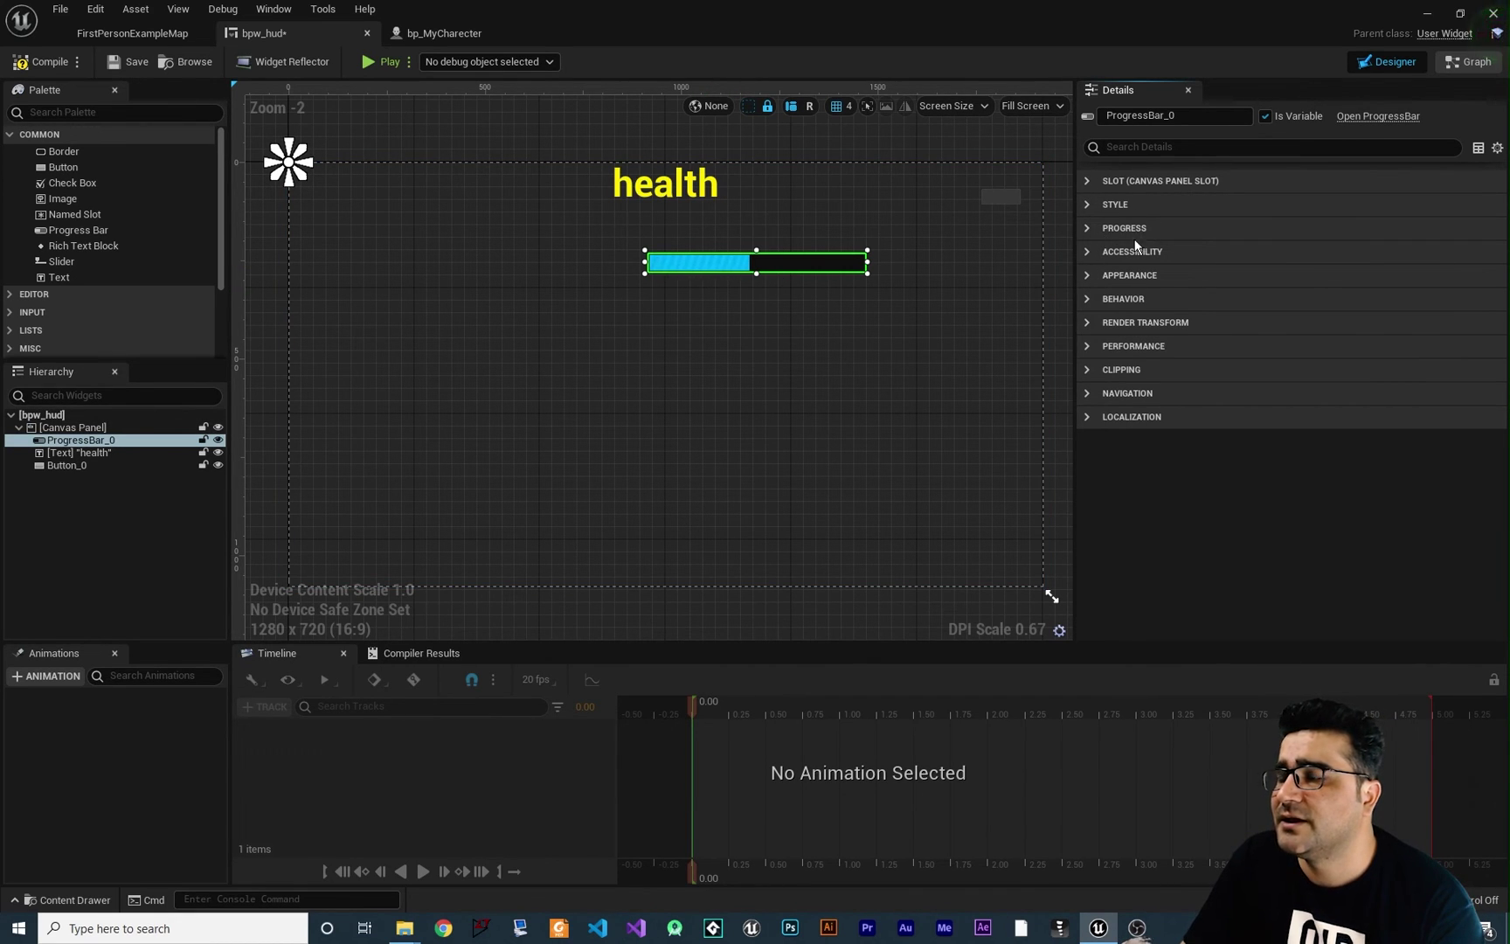
click(1087, 228)
drag(1228, 252, 1302, 251)
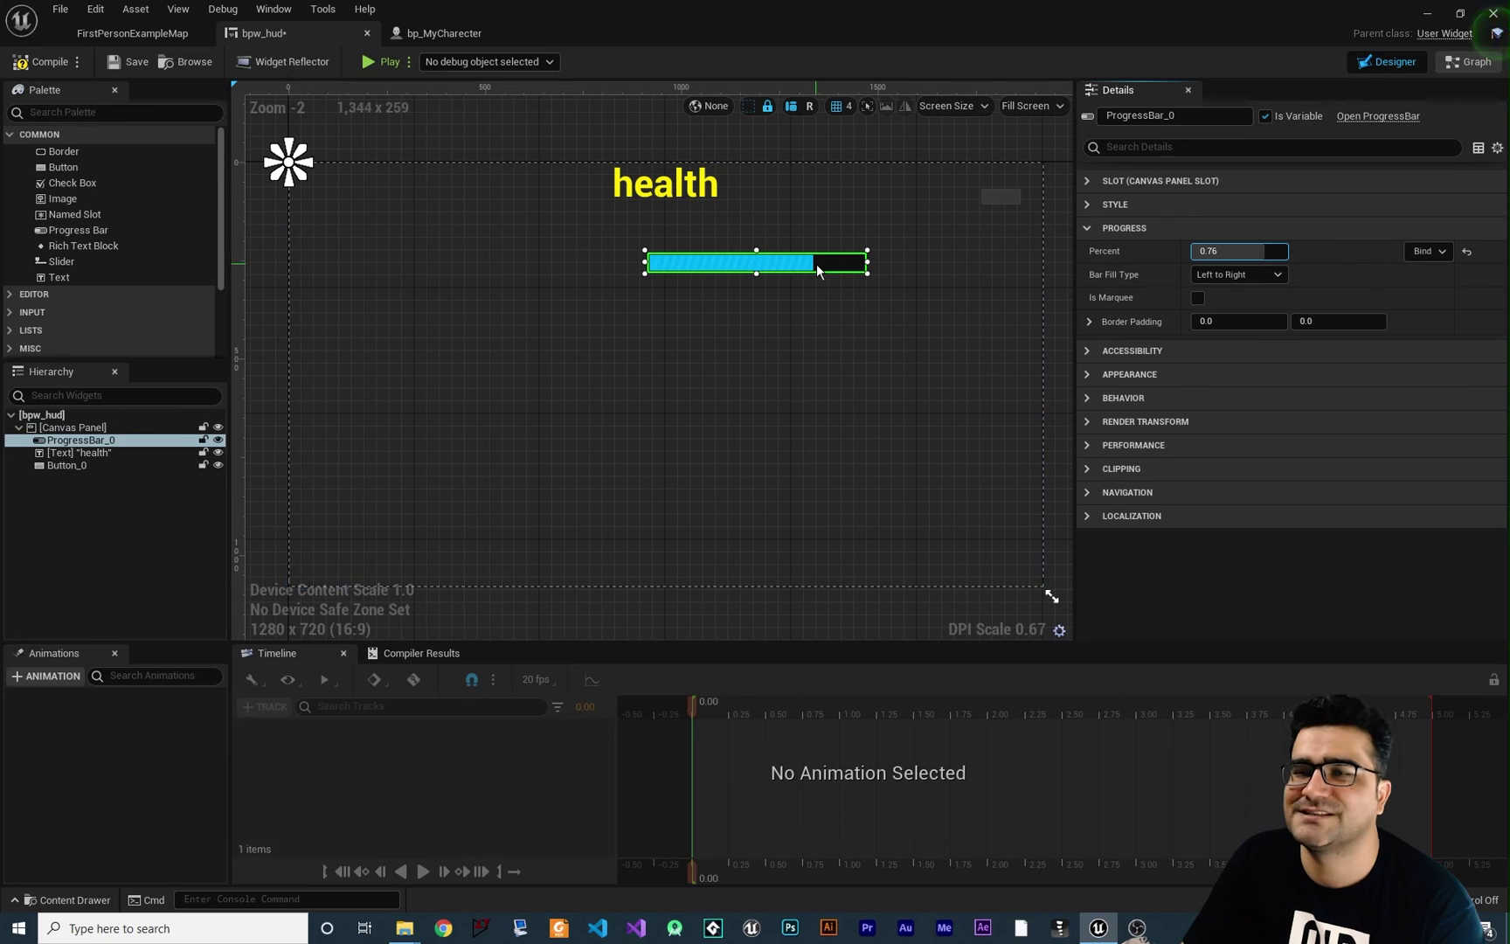
mouse_move(1241, 251)
mouse_down()
mouse_move(1202, 252)
mouse_move(1286, 251)
mouse_move(1229, 252)
mouse_up()
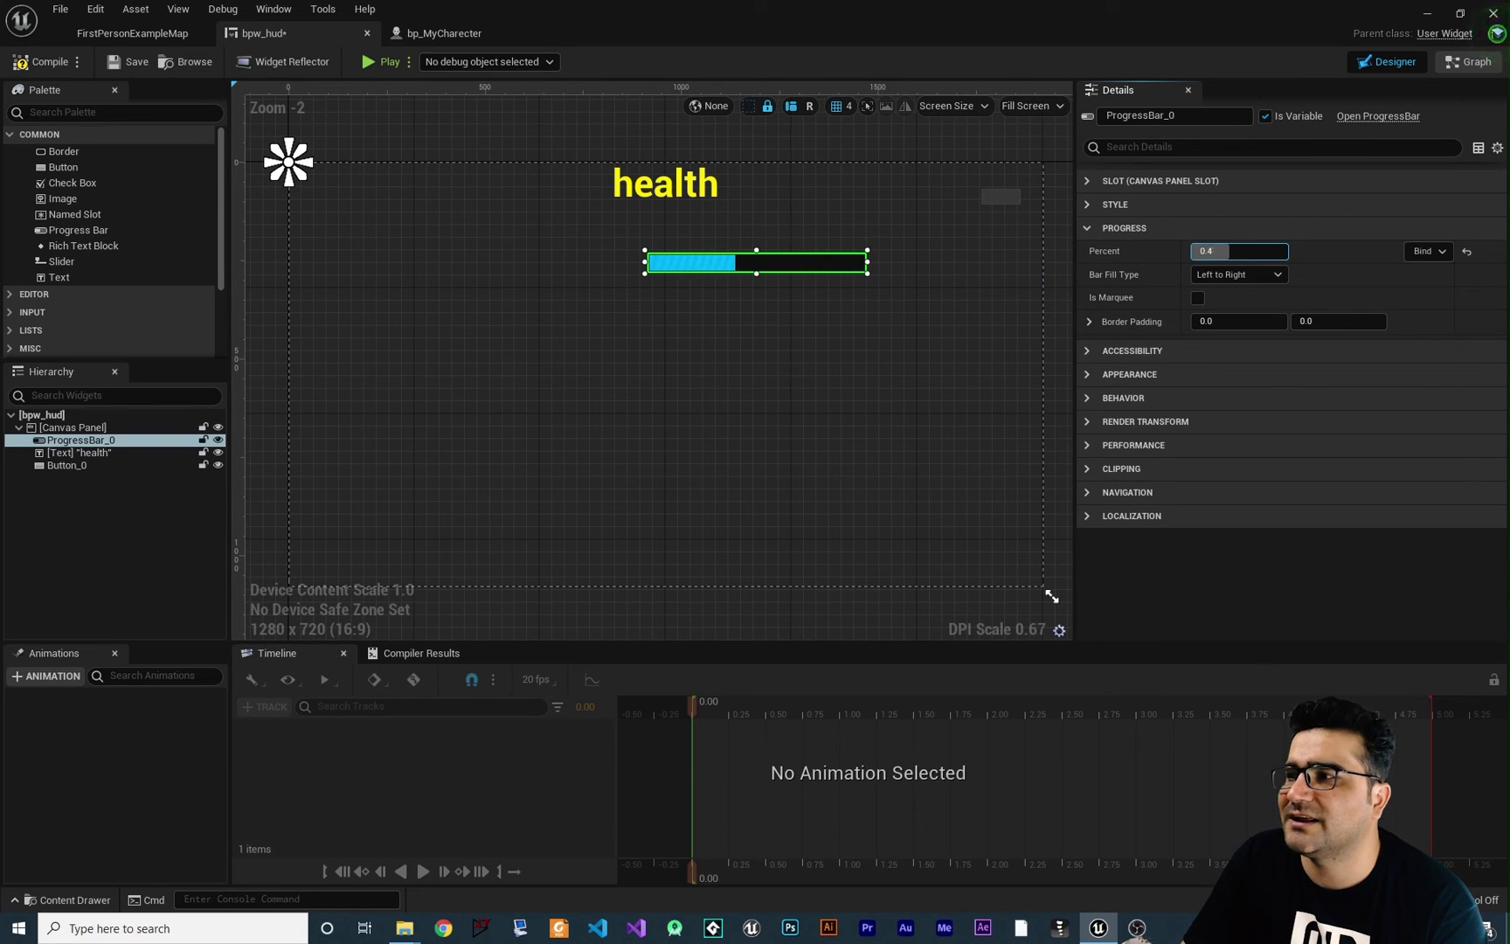
right_drag(758, 351, 353, 206)
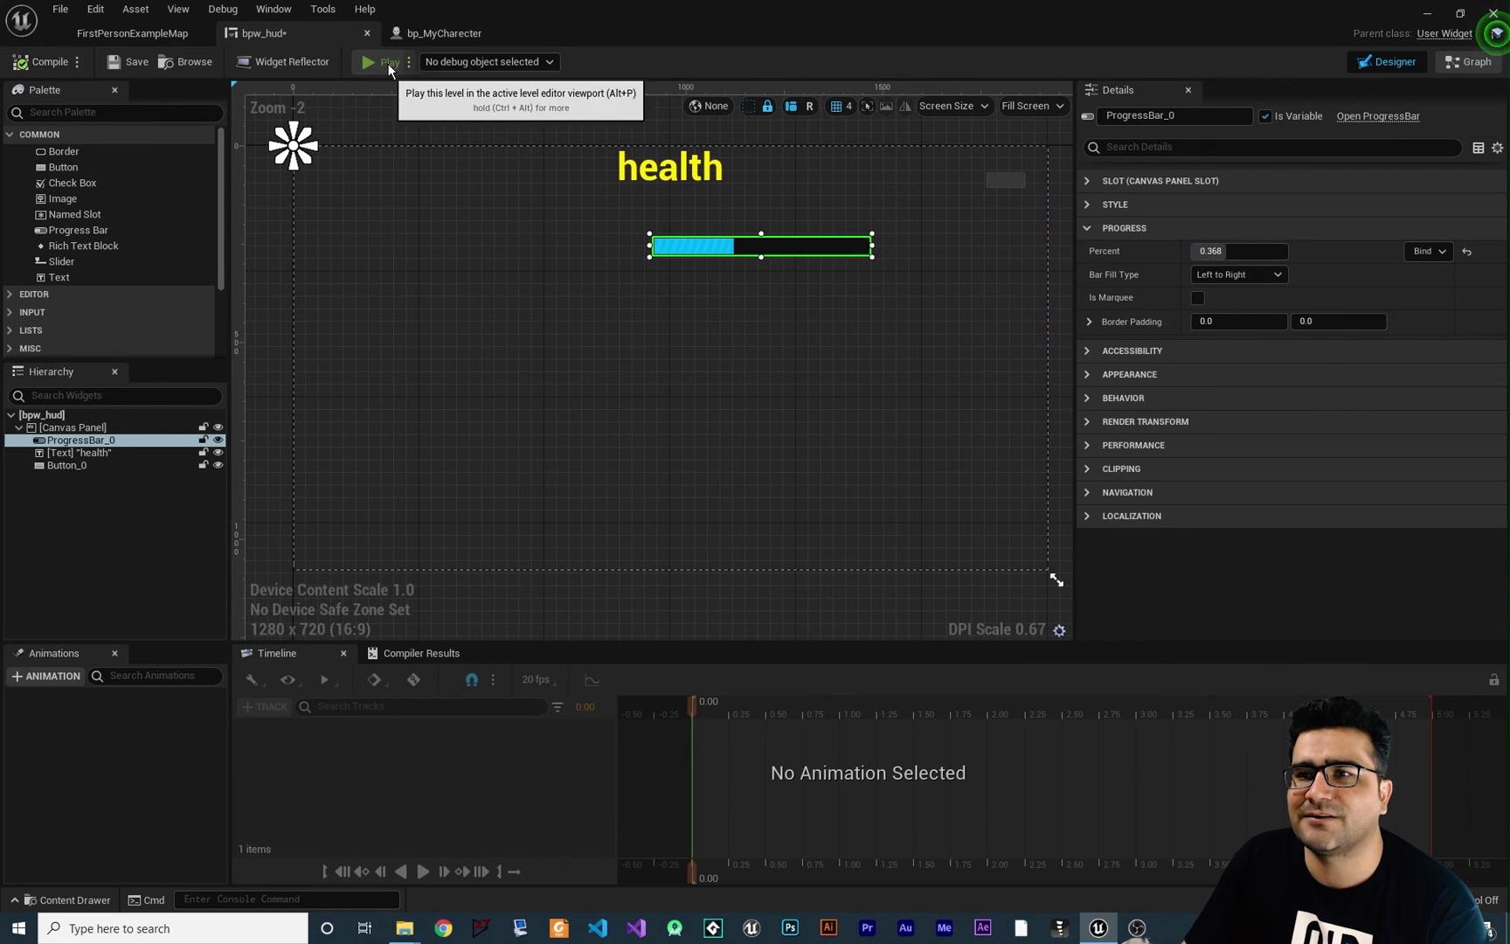
click(387, 62)
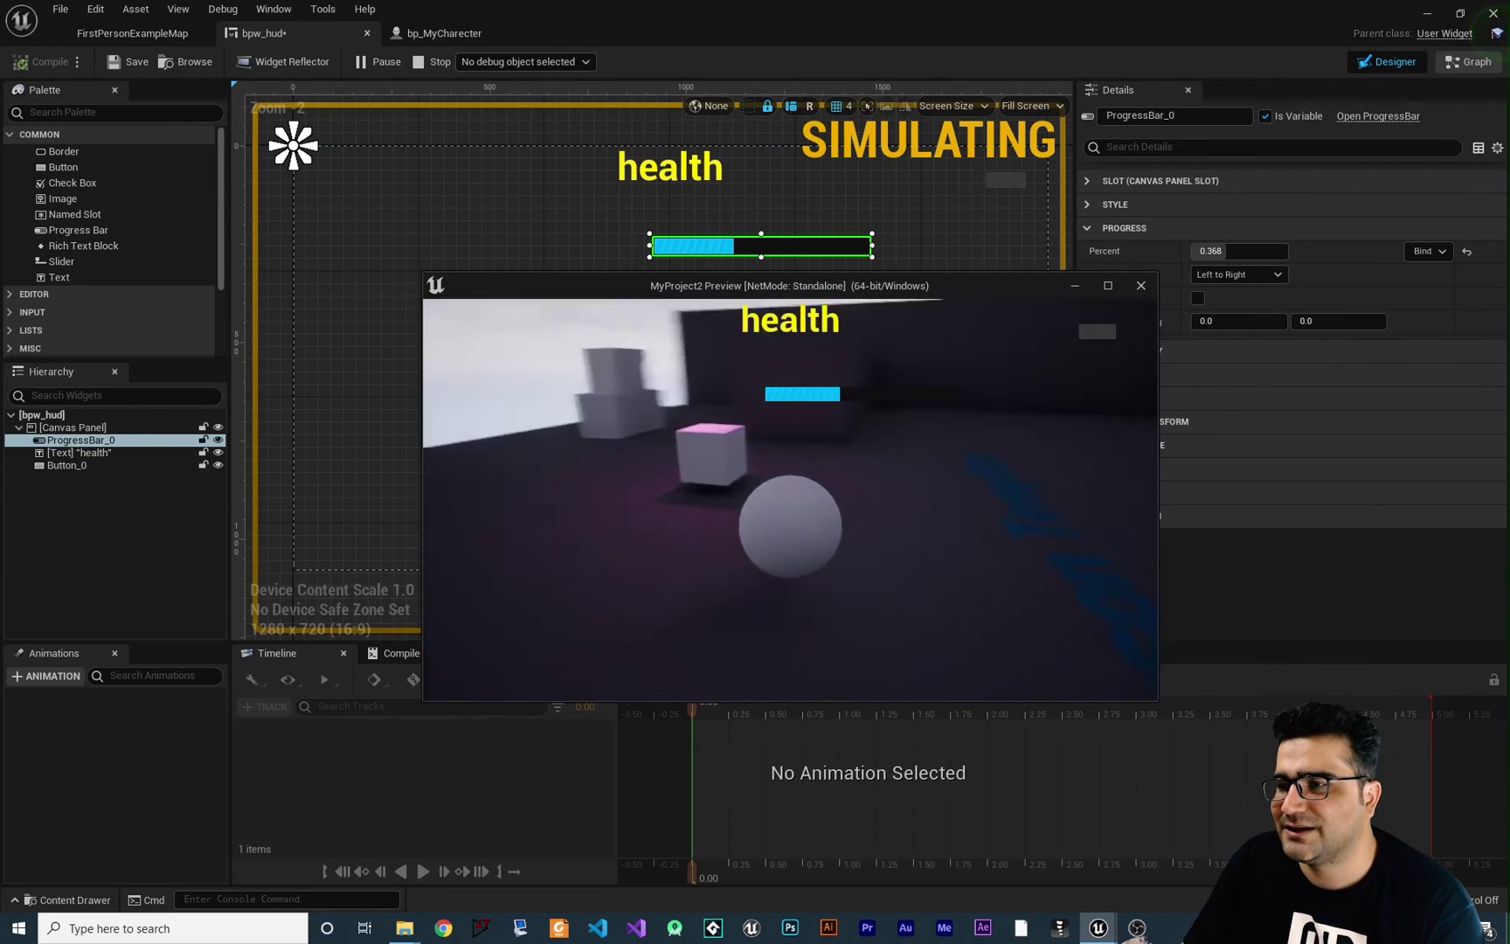
key(Escape)
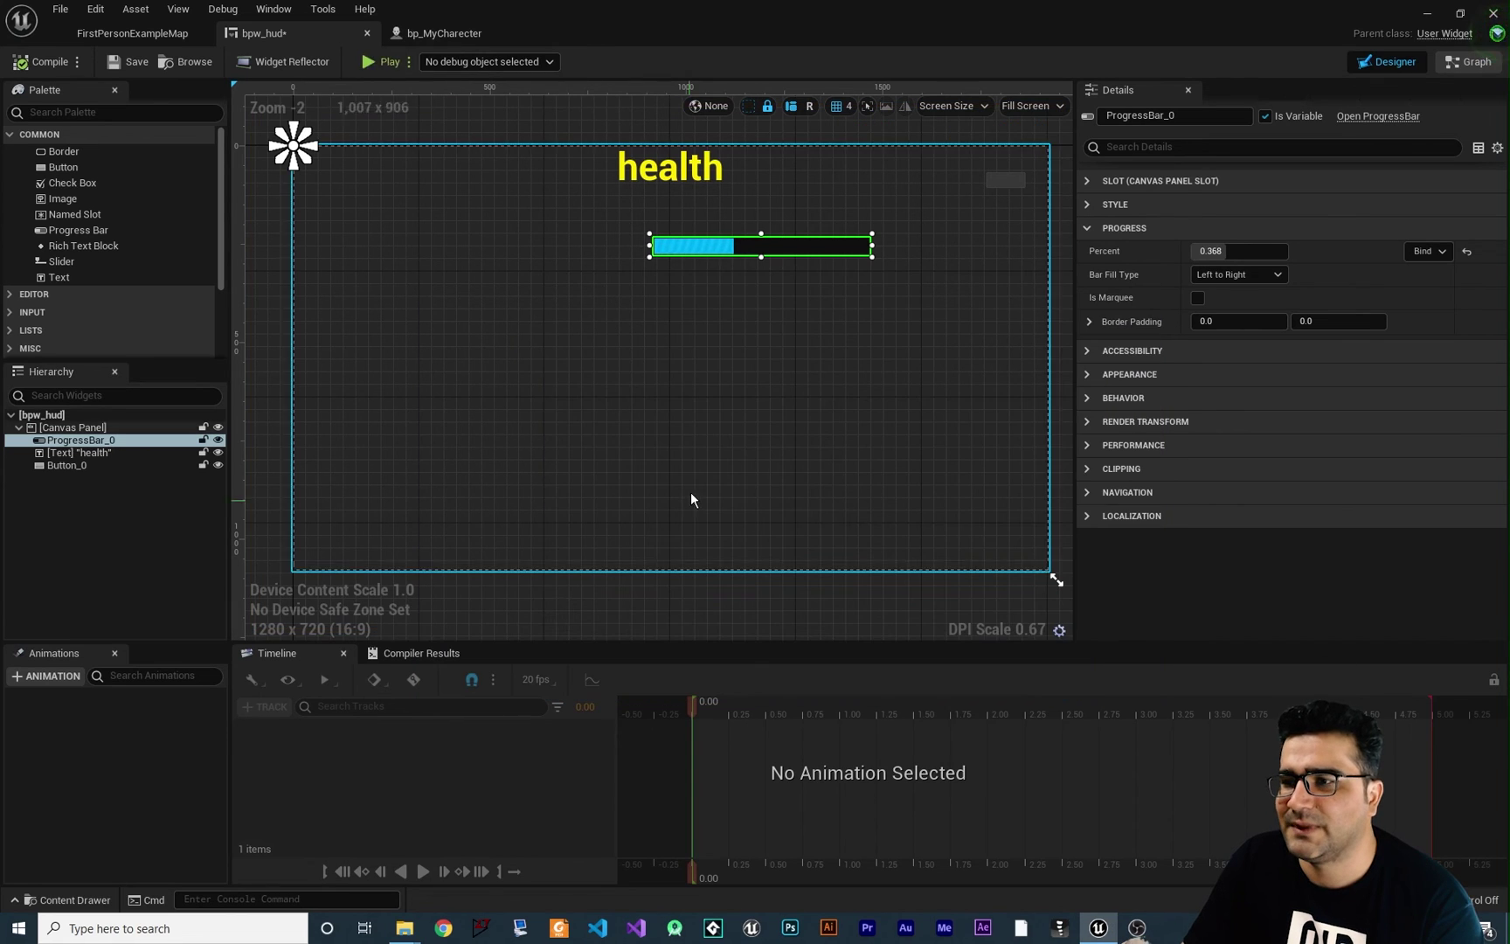
click(365, 60)
drag(250, 138, 135, 45)
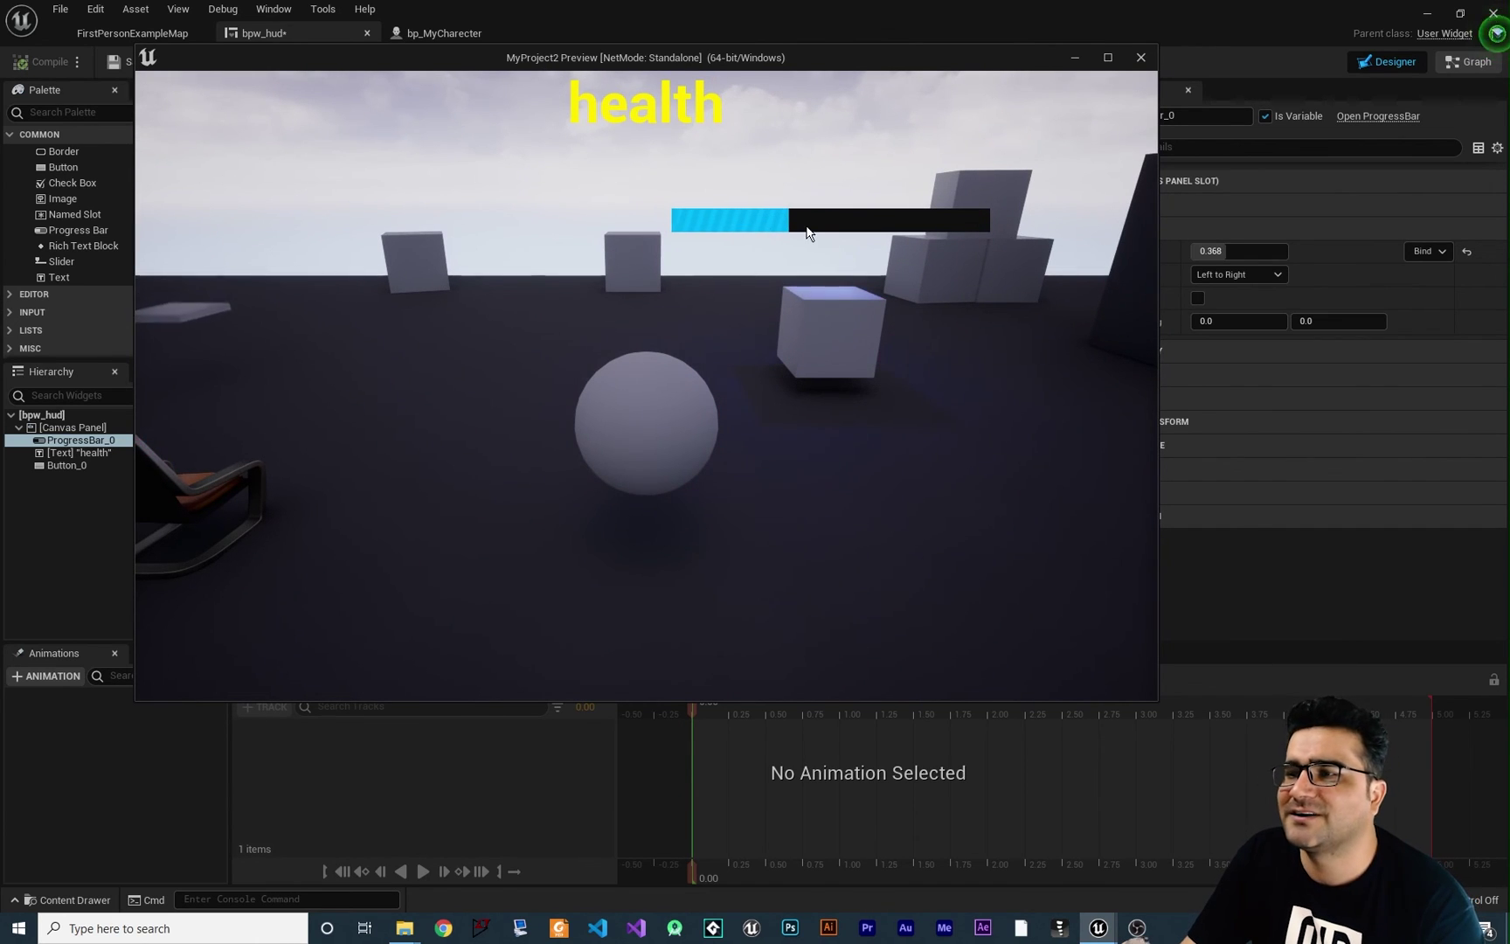
click(671, 435)
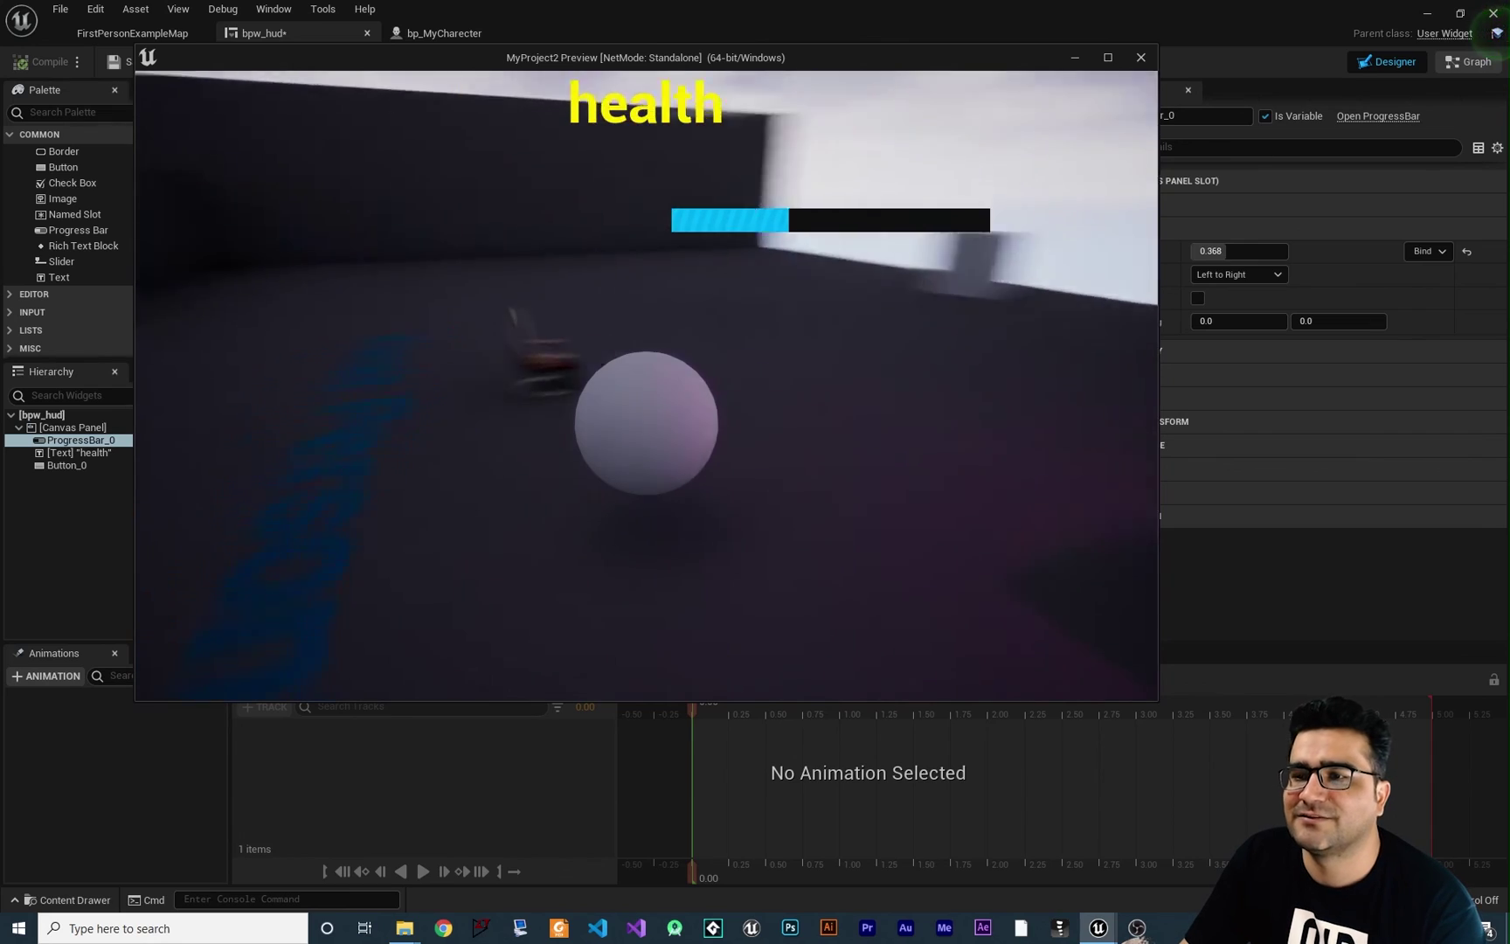